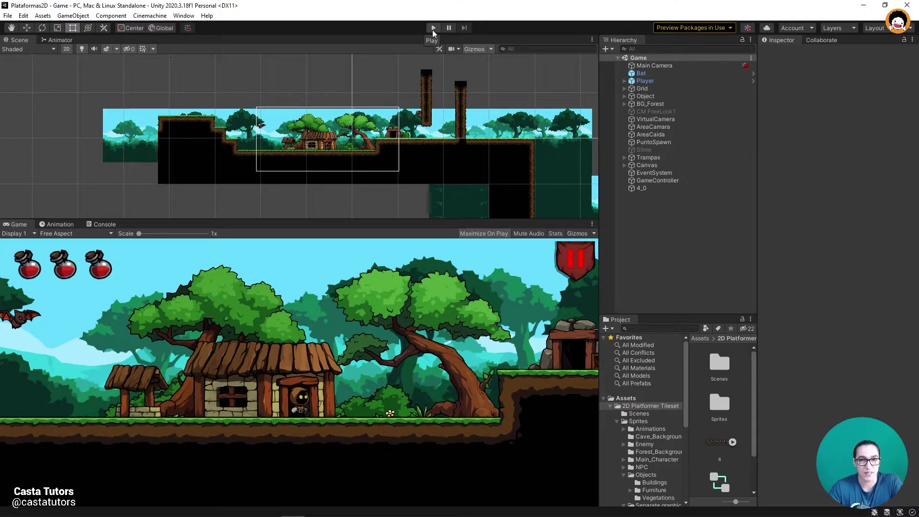
Start the level and jump the hooded character around the hut and off the pillar
left_click(432, 30)
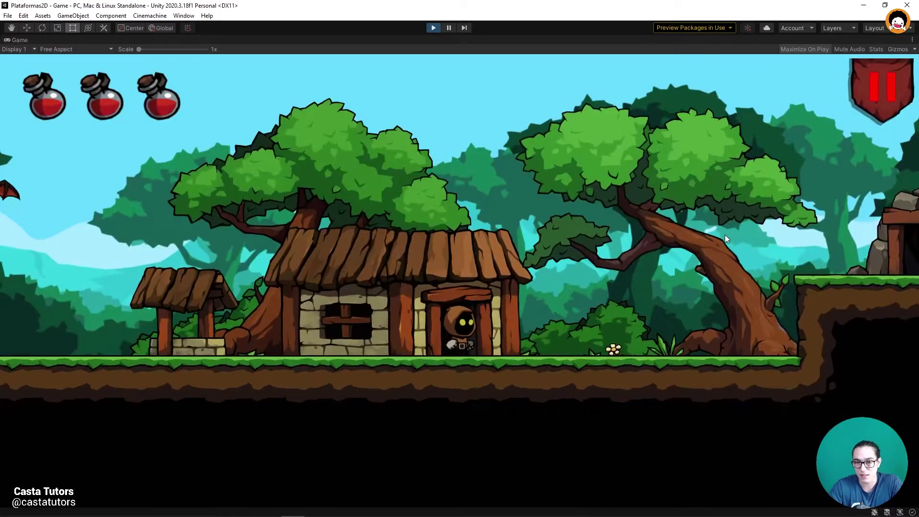
key("space")
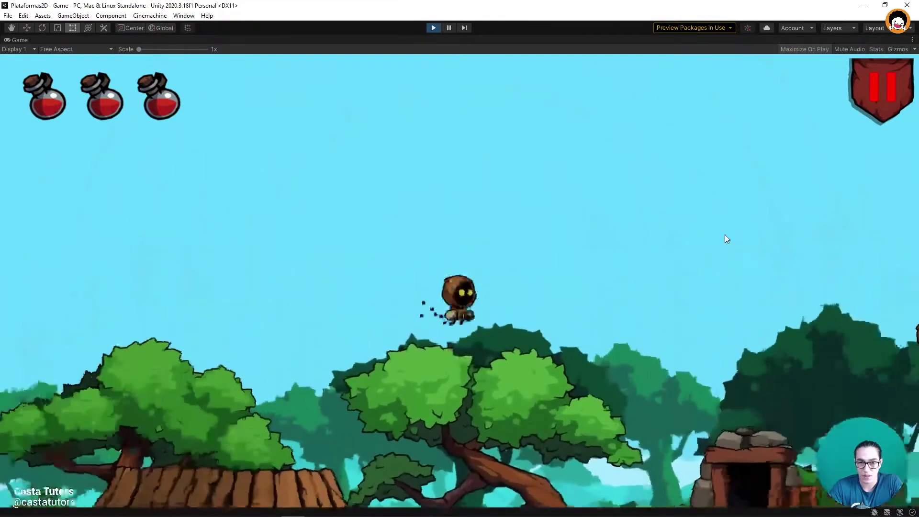
key("Right")
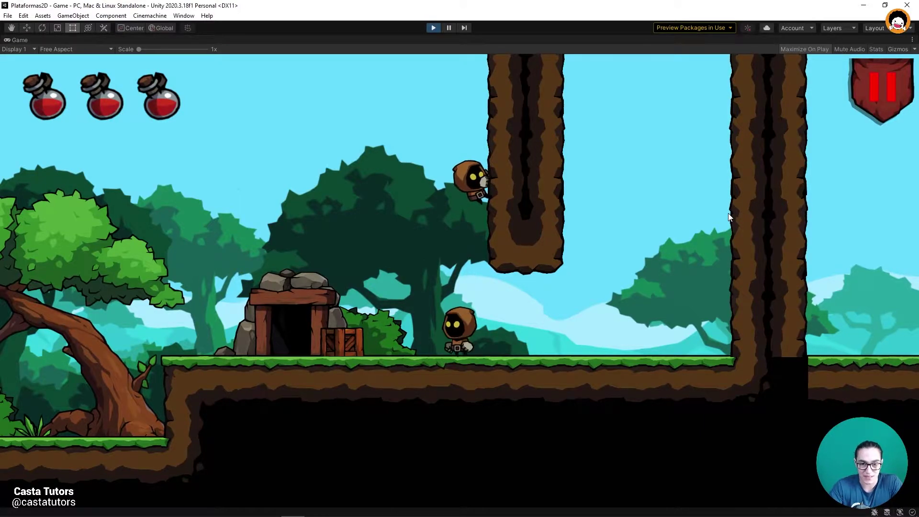
key("Left")
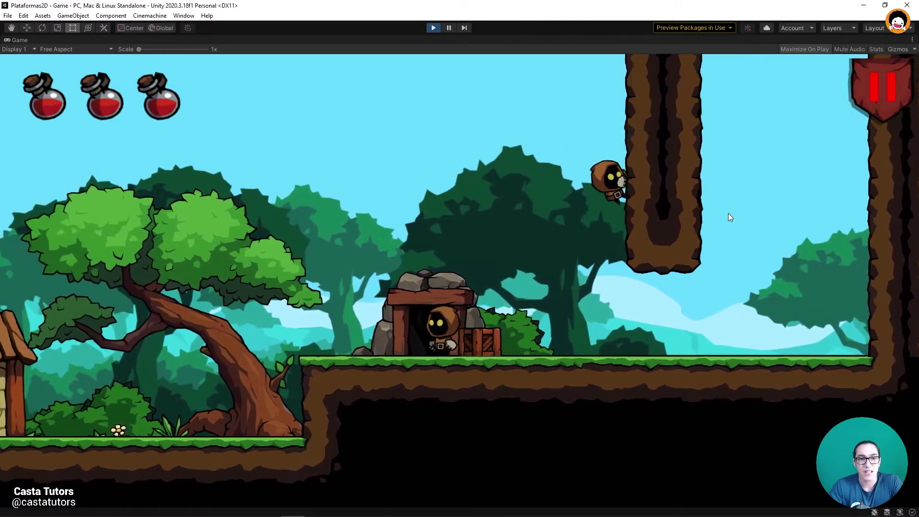
key("Right")
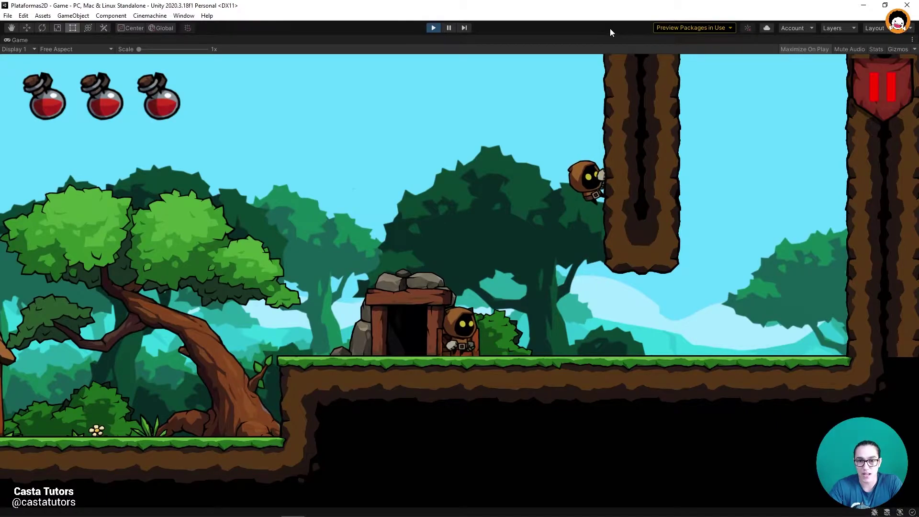
key("Right")
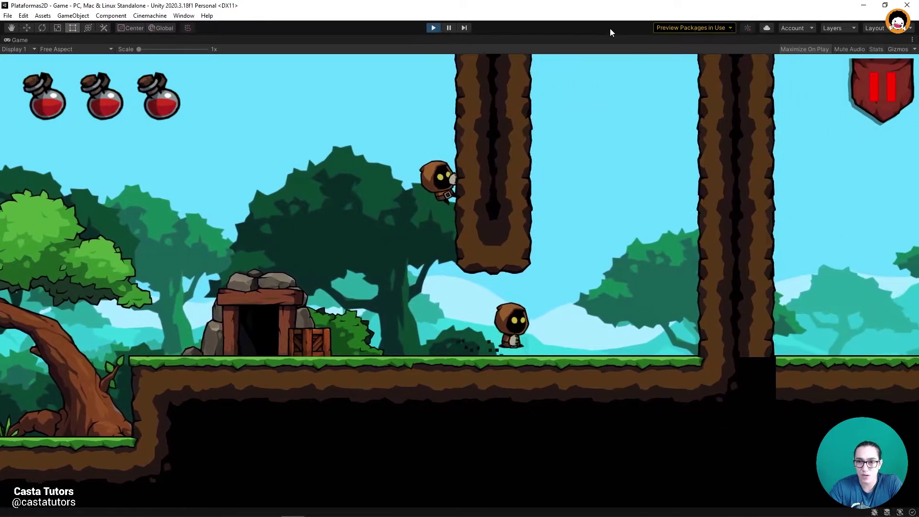
key("space")
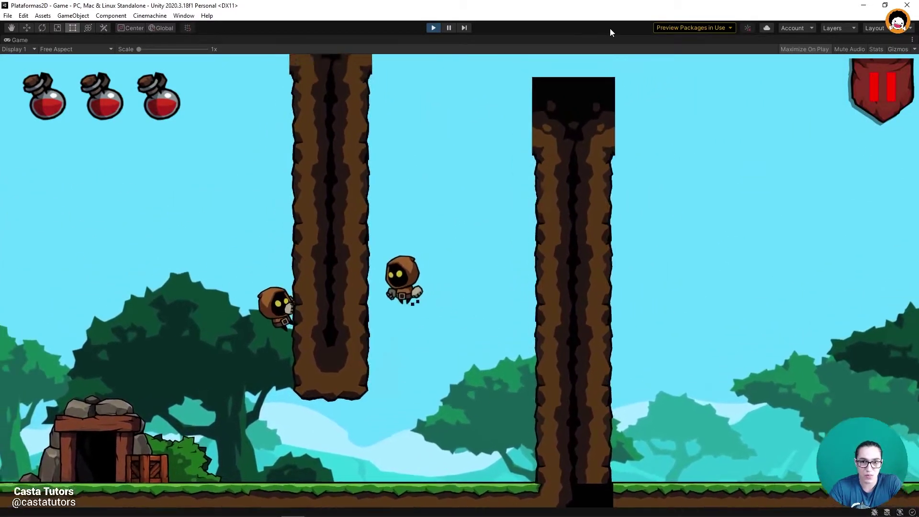
key("Right")
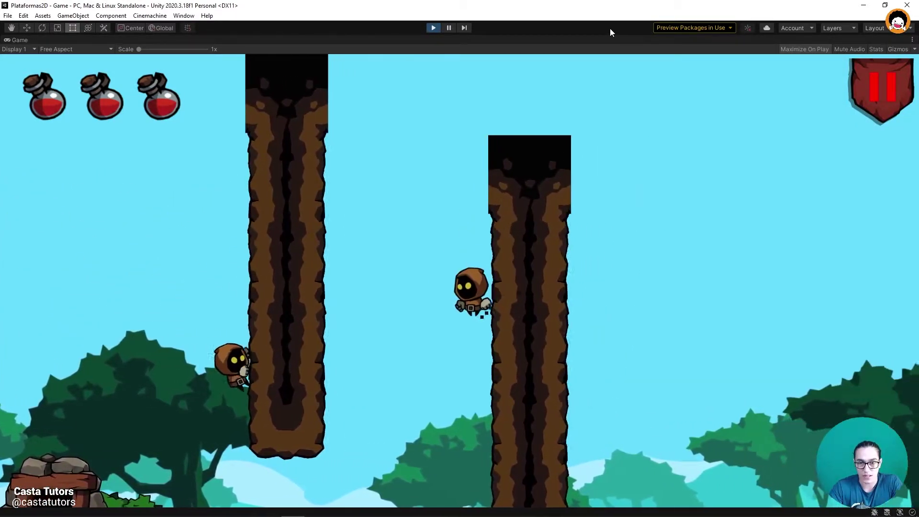
key("space")
key("space")
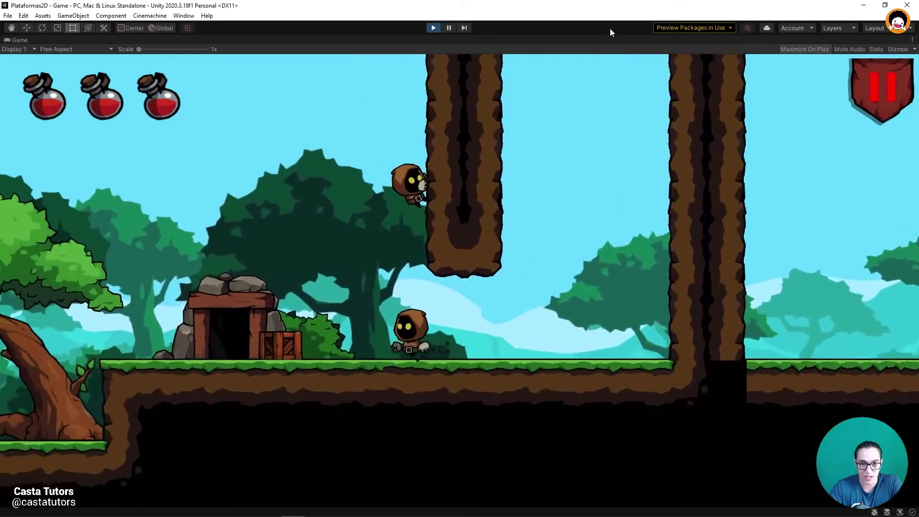
Walk the character left past the cave and hut, then jump onto the tree trunk
key("Left")
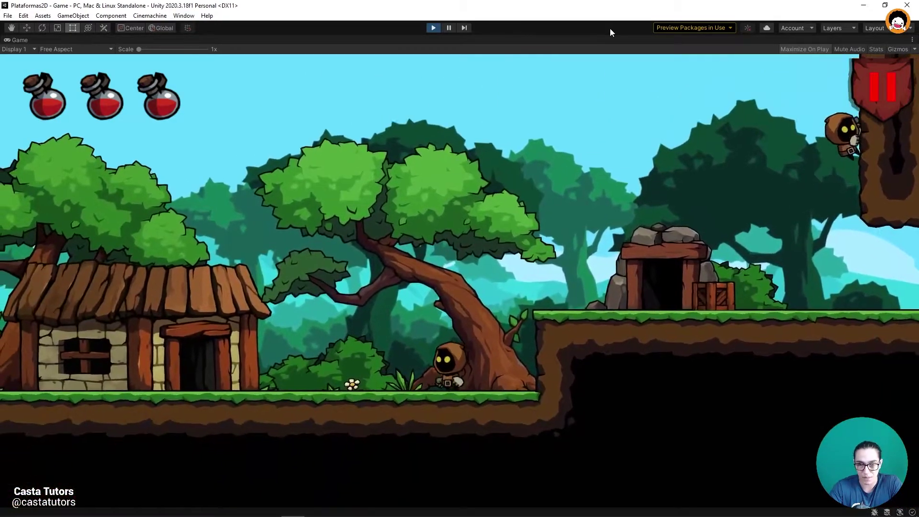
key("Left")
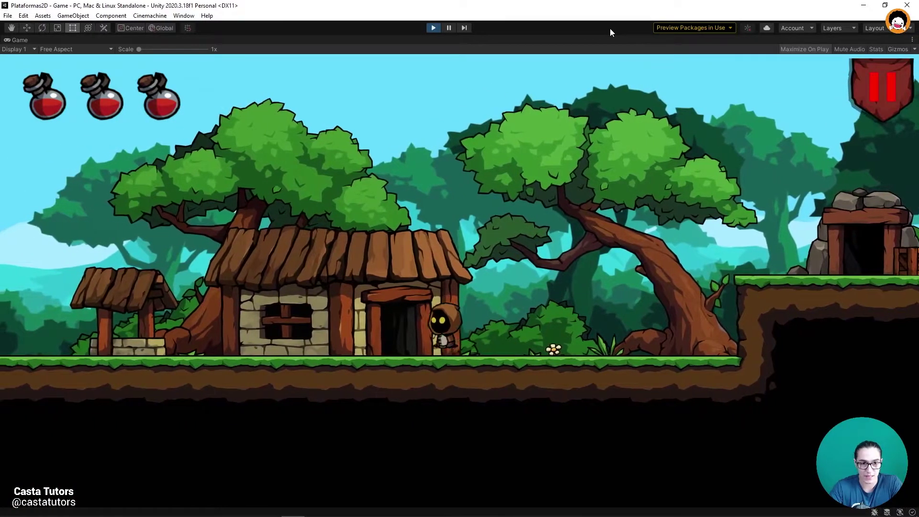
key("Left")
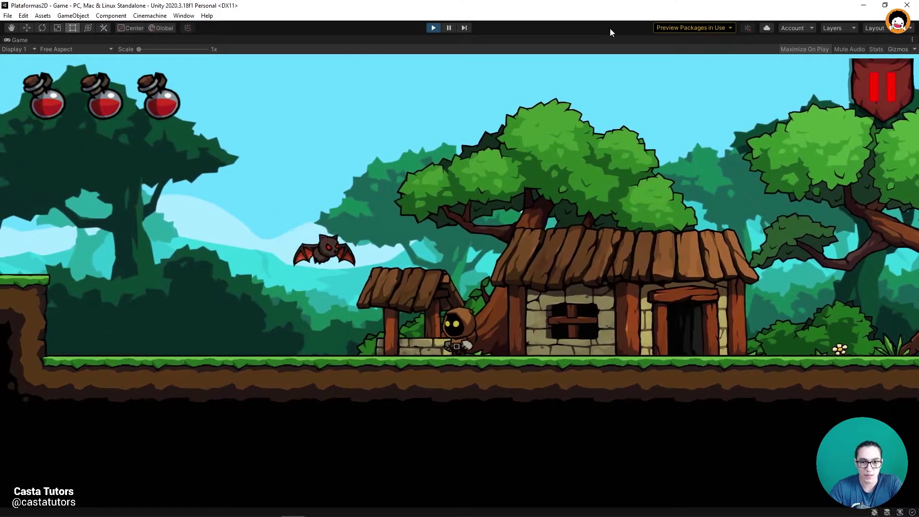
key("Right")
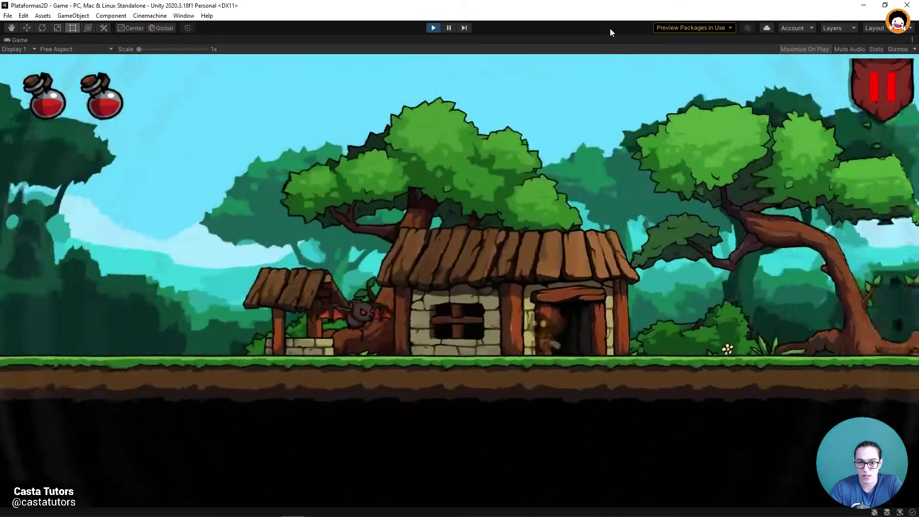
key("Right")
key("space")
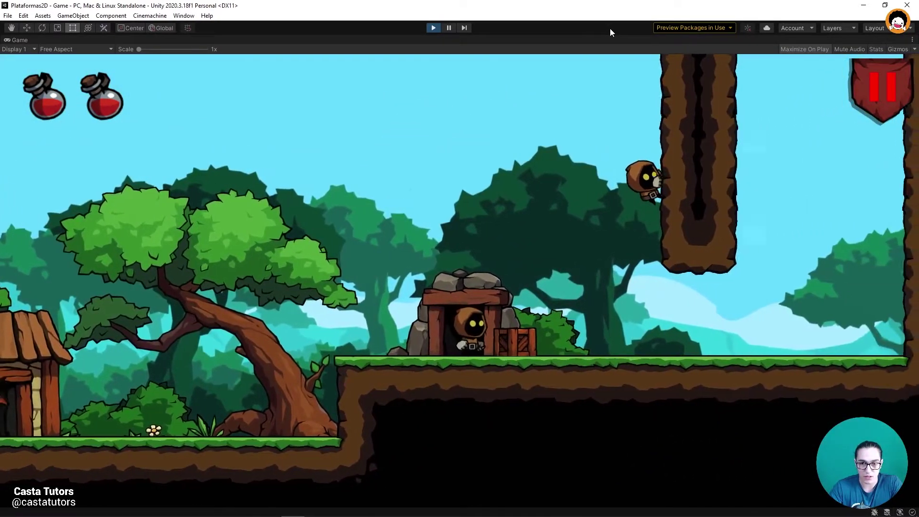
key("Left")
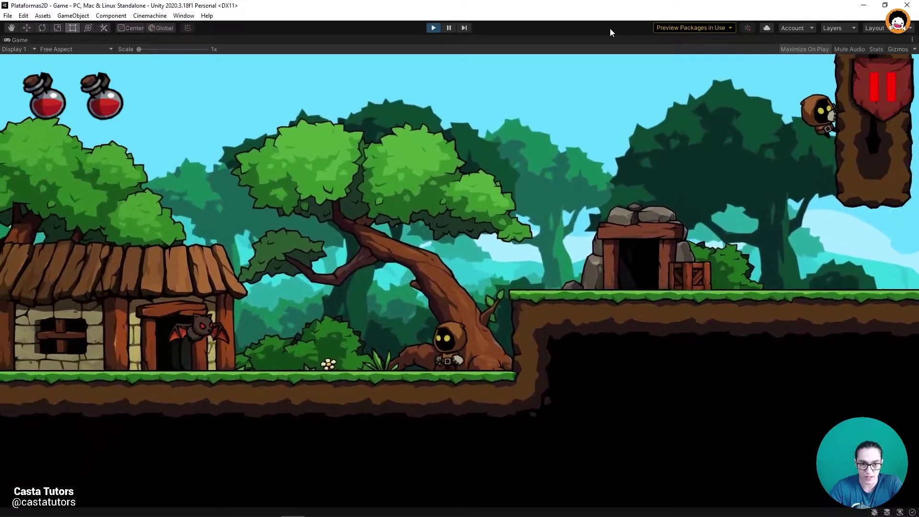
key("space")
key("Left")
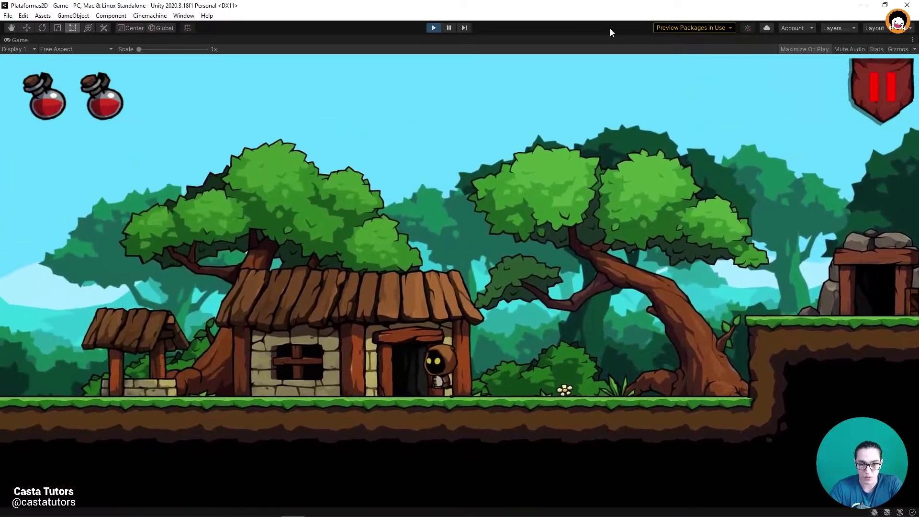
Leap across the tall trunks, run right off the ledge, and stop the game
key("Right")
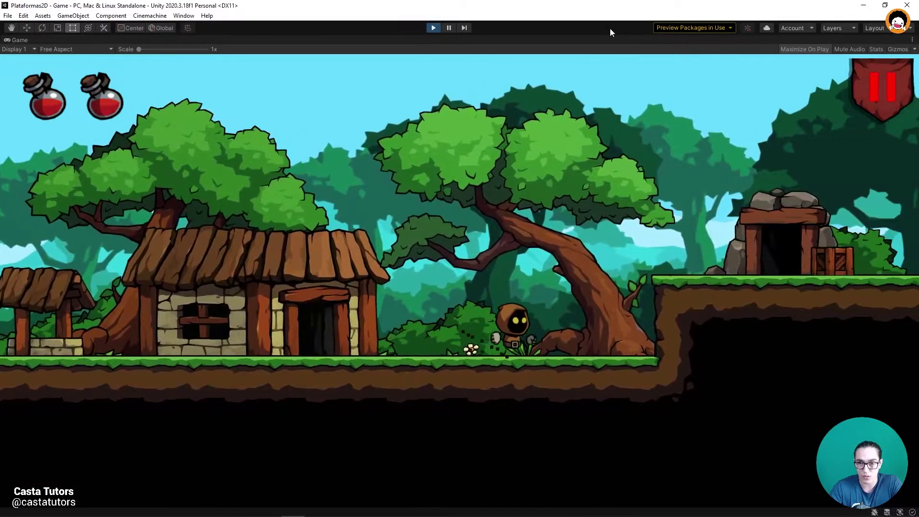
key("space")
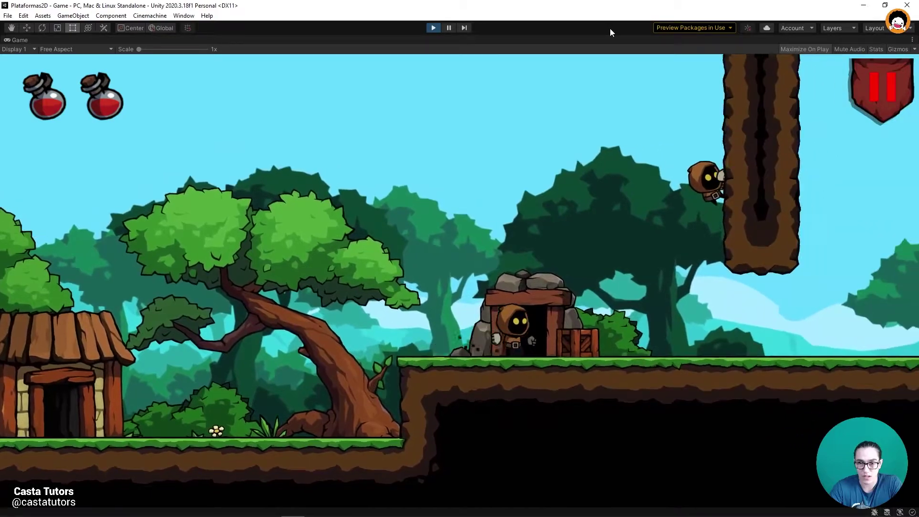
key("Right")
key("space")
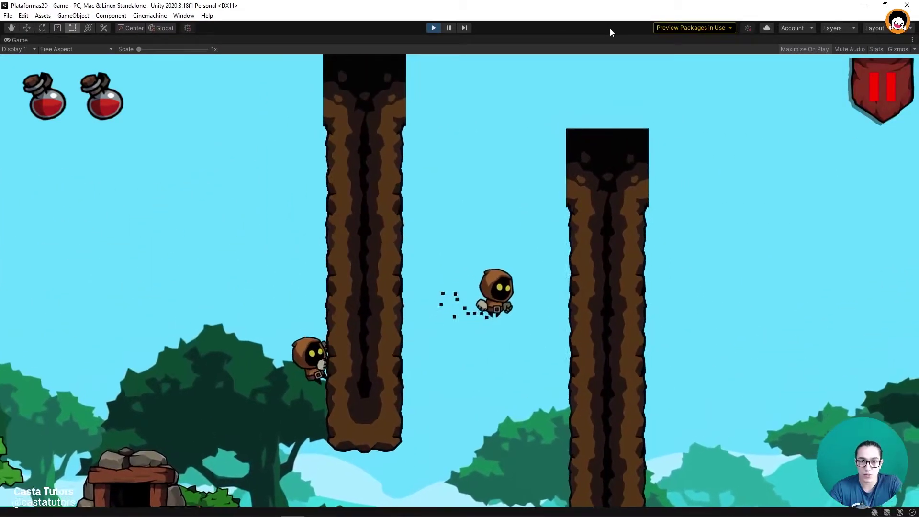
key("Right")
key("space")
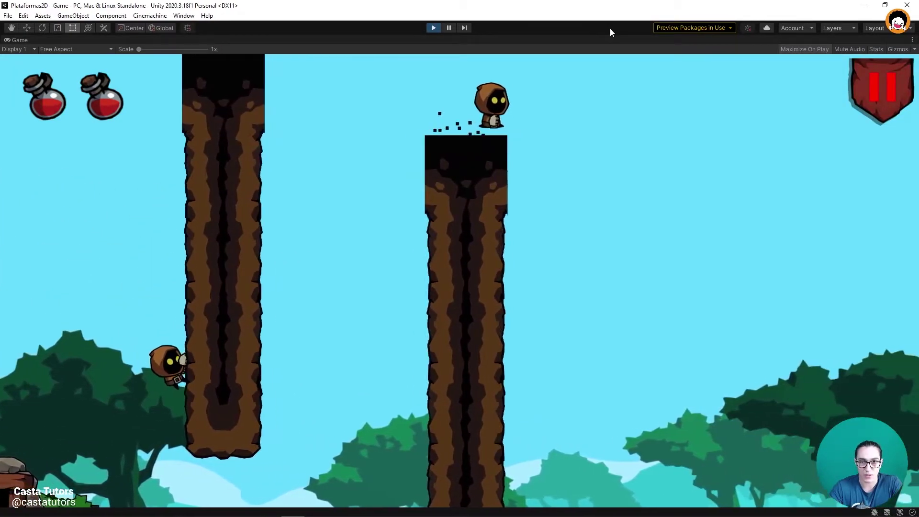
key("space")
key("Right")
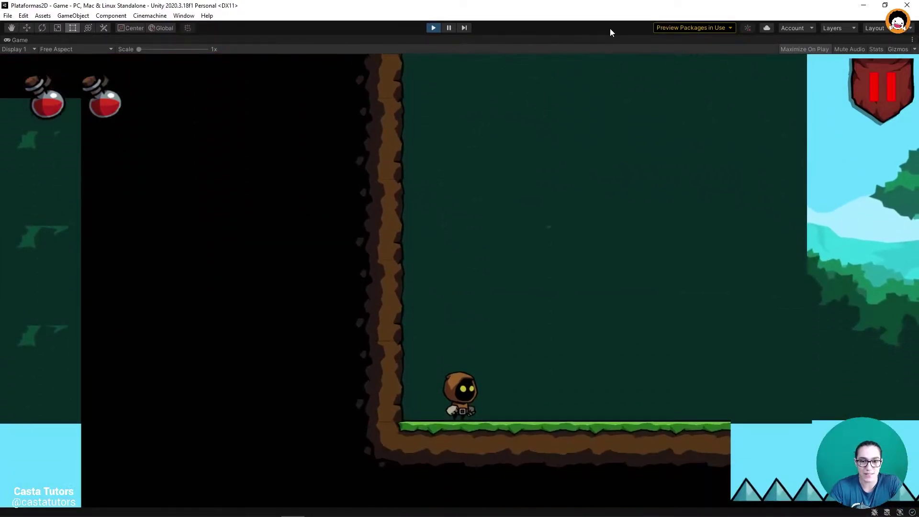
key("Right")
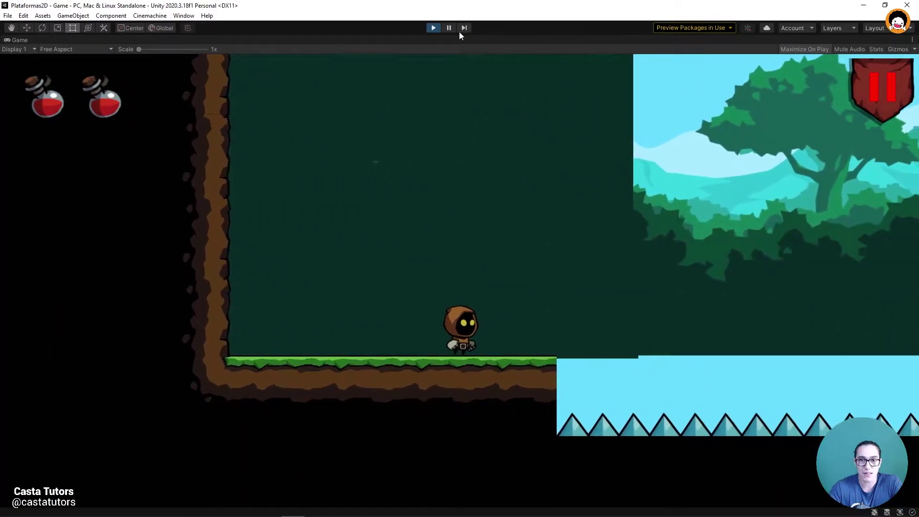
left_click(433, 28)
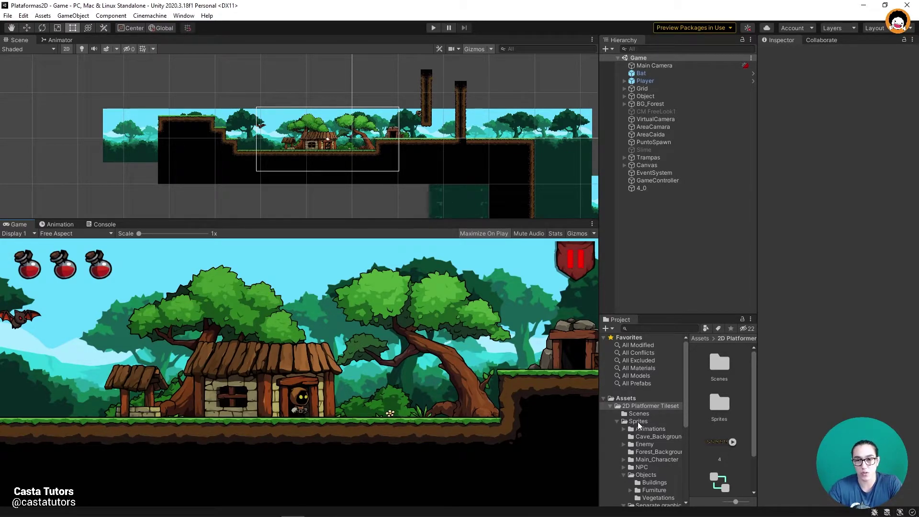
Reveal the sprite sheet asset 4 on disk with Show in Explorer
left_click(719, 440)
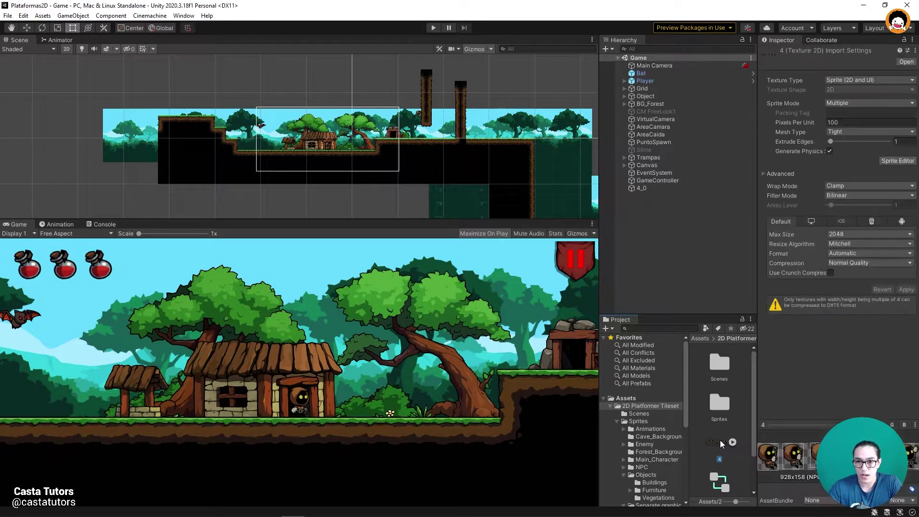
right_click(719, 440)
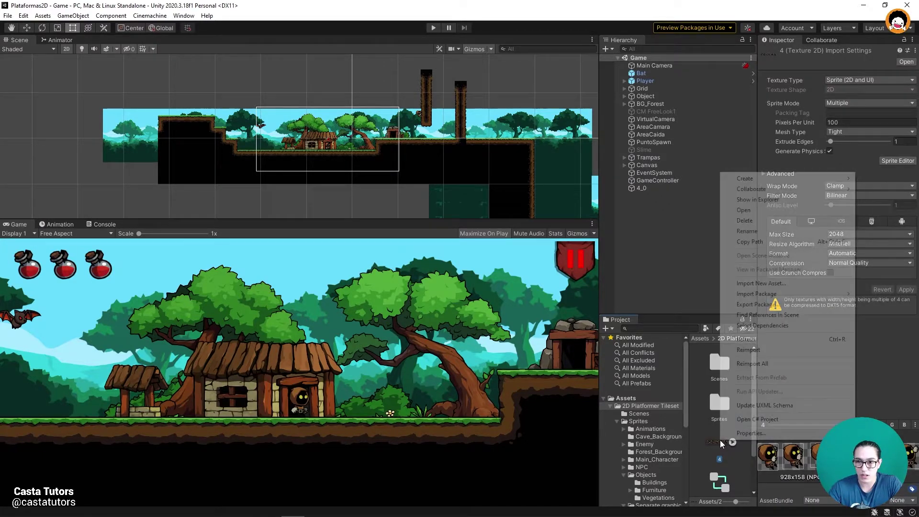
left_click(758, 200)
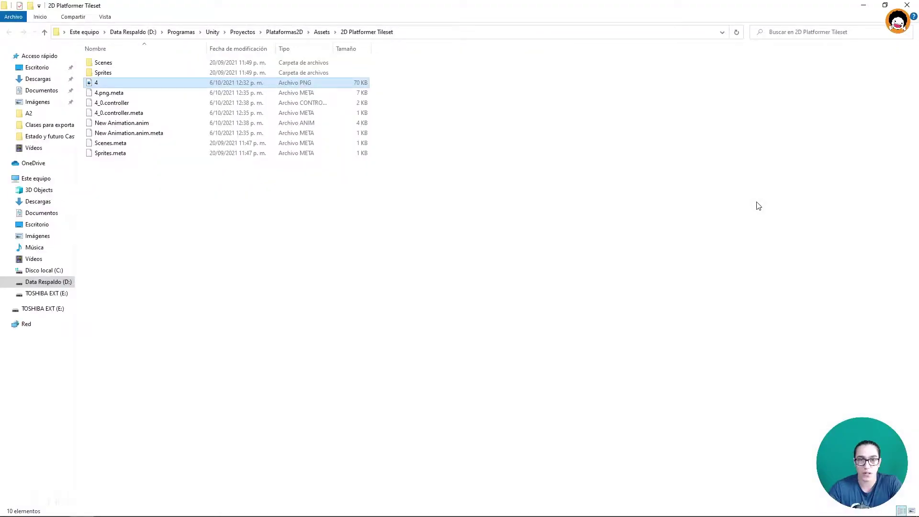
Preview sprite sheet 4 in Photos at Large icons, then close Explorer from Proyectos
left_click(106, 18)
left_click(196, 29)
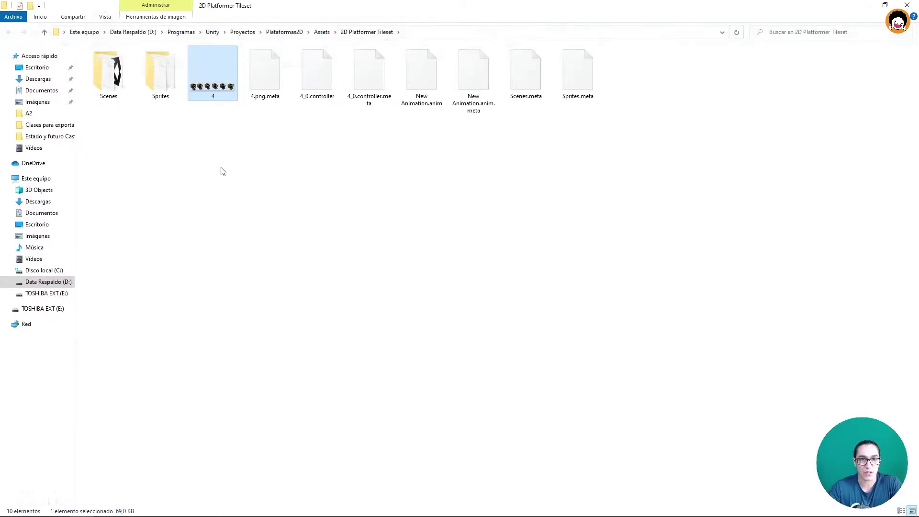
double_click(222, 87)
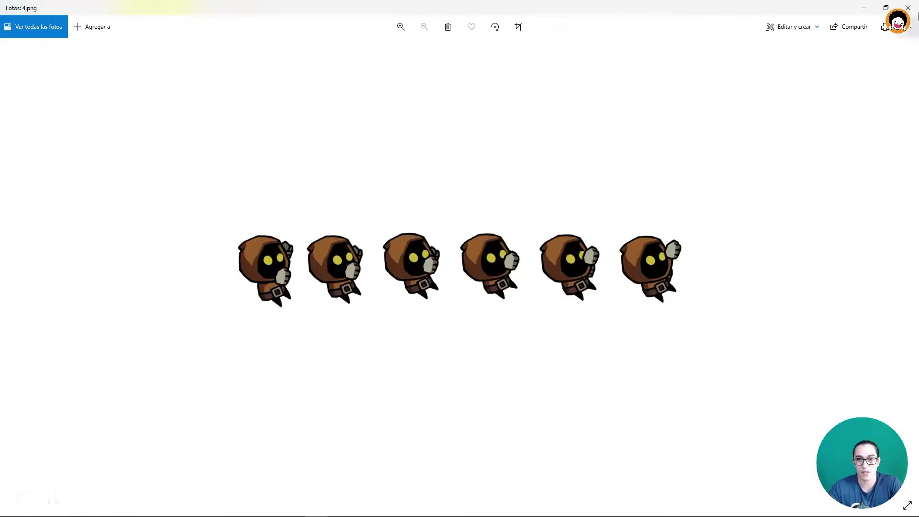
left_click(907, 8)
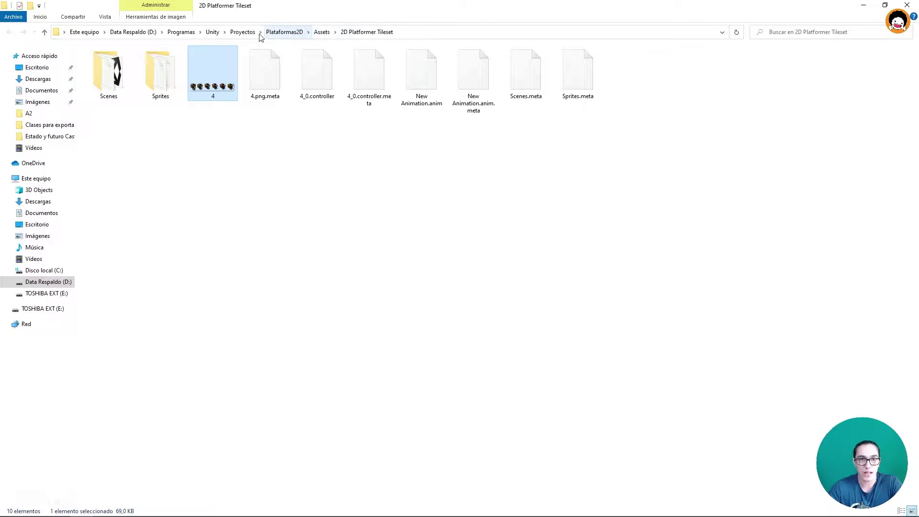
left_click(243, 32)
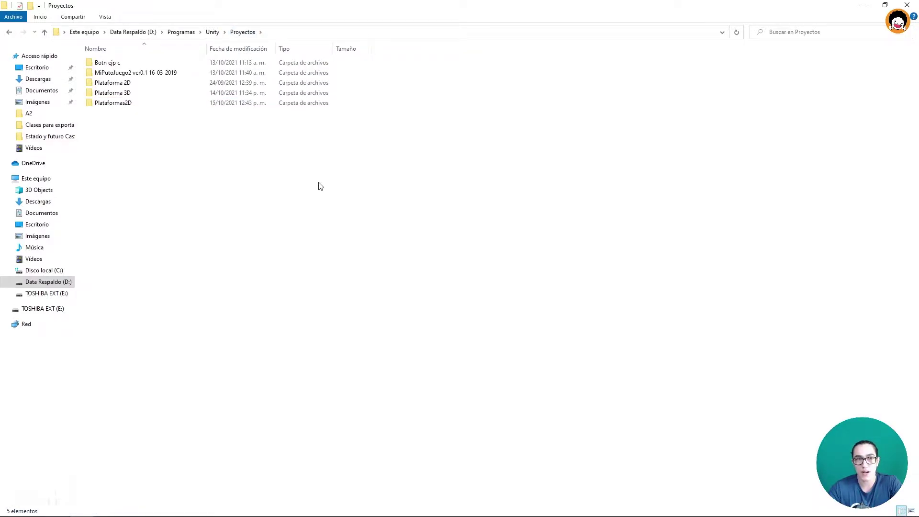
left_click(906, 5)
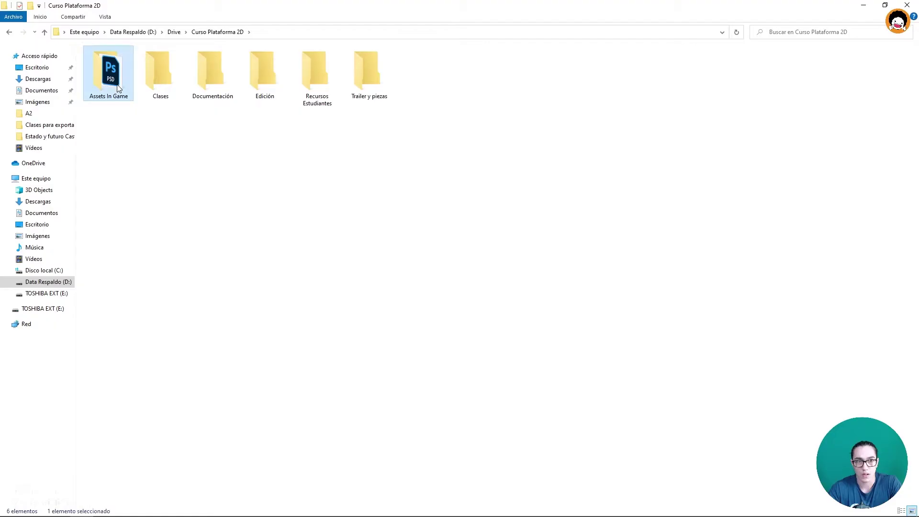
Open Assets In Game with Large icons and browse the Player folder
double_click(112, 82)
left_click(105, 17)
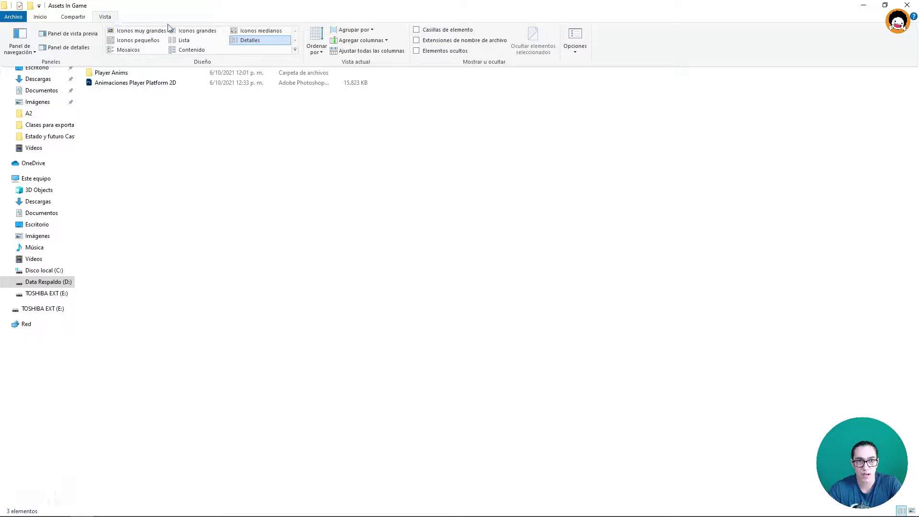
left_click(175, 30)
double_click(122, 88)
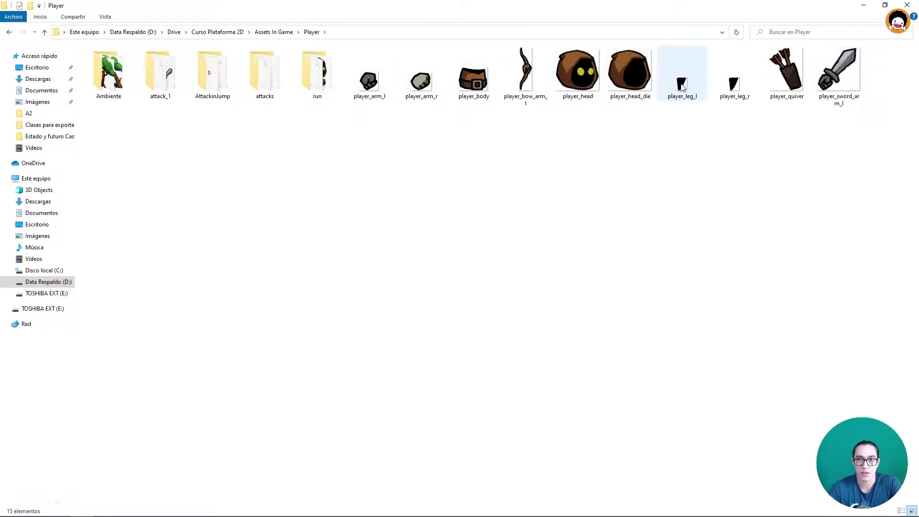
left_click(274, 32)
View the Player Anims Wall Grab frames, then select the animations PSD
double_click(164, 87)
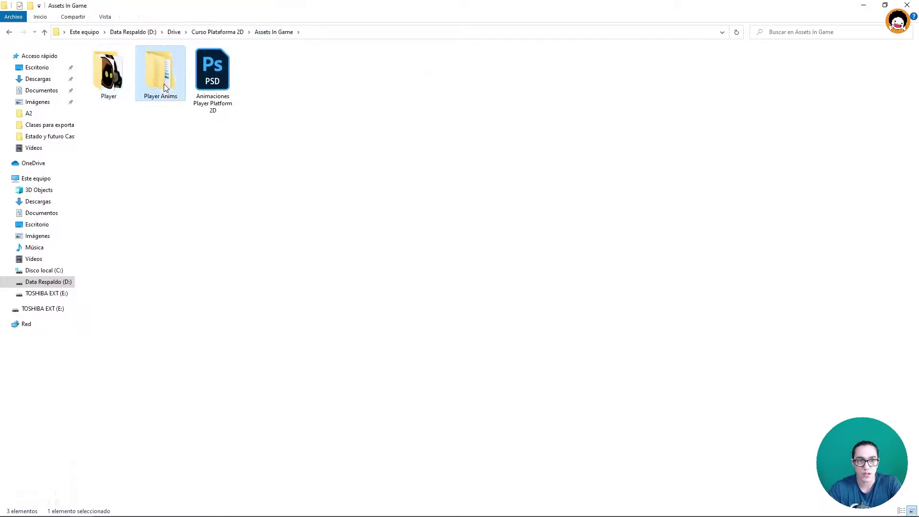
left_click(123, 69)
double_click(123, 69)
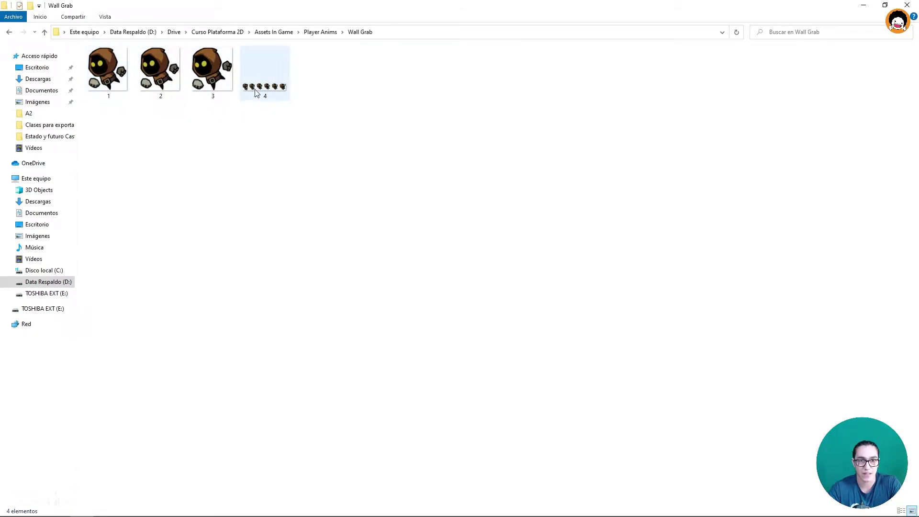
left_click(317, 33)
left_click(282, 38)
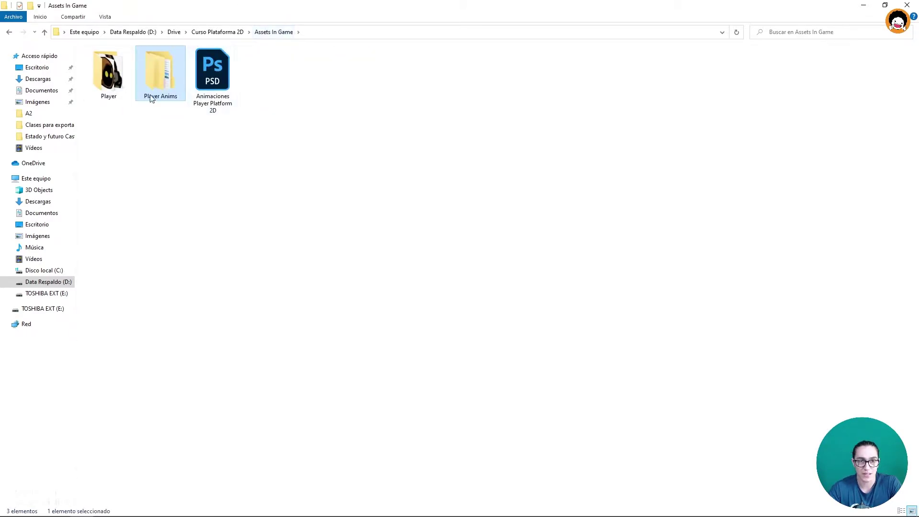
left_click(221, 90)
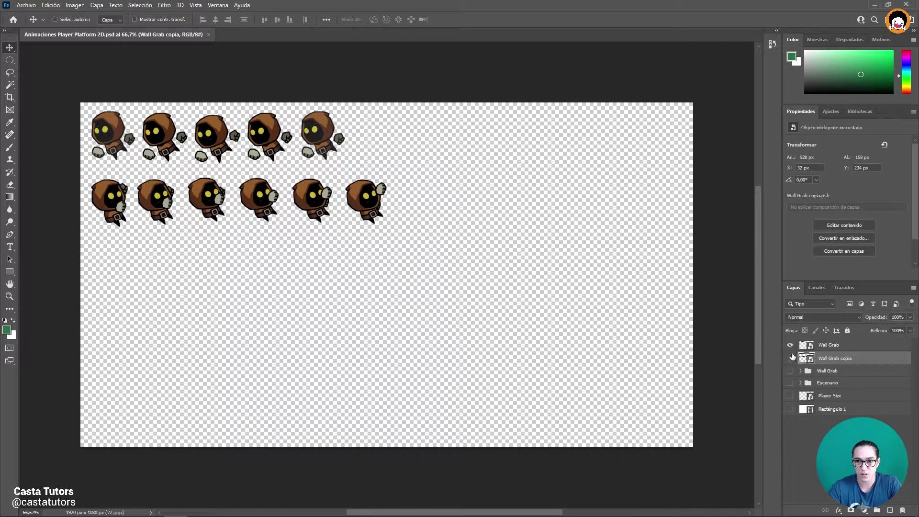
Show and expand the Wall Grab group and show the Escenario forest background
left_click(790, 358)
left_click(790, 371)
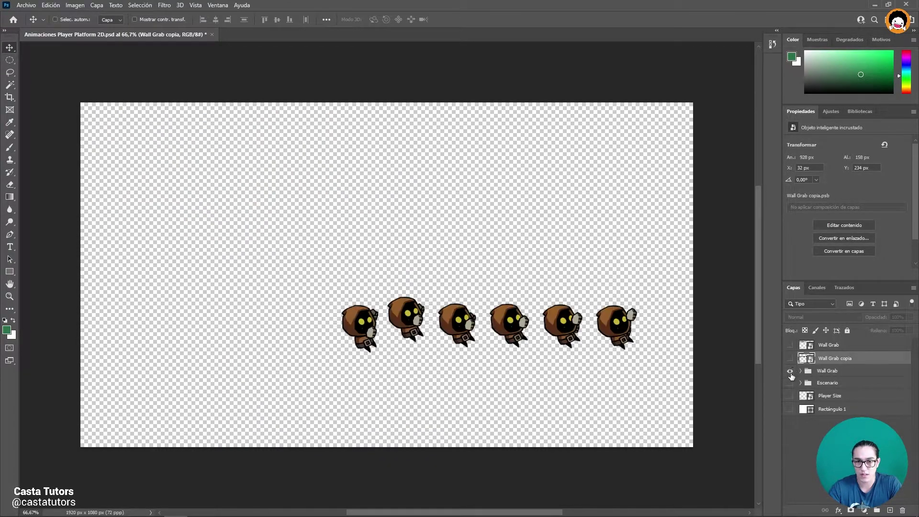
left_click(801, 371)
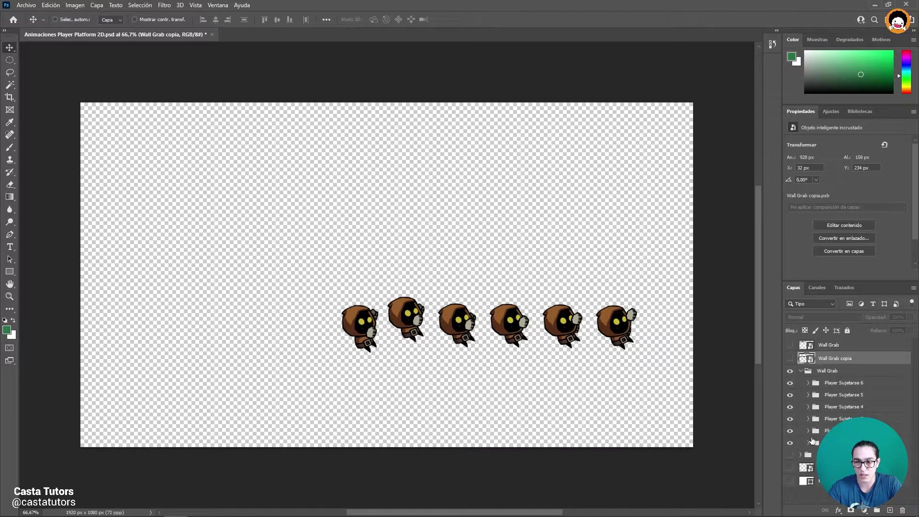
left_click(842, 493)
left_click_drag(552, 388, 519, 367)
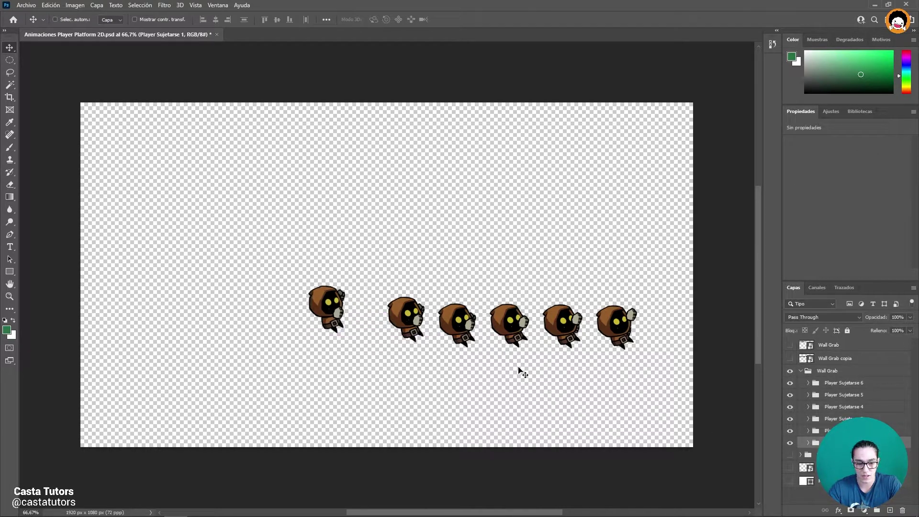
key("ctrl+z")
left_click(790, 456)
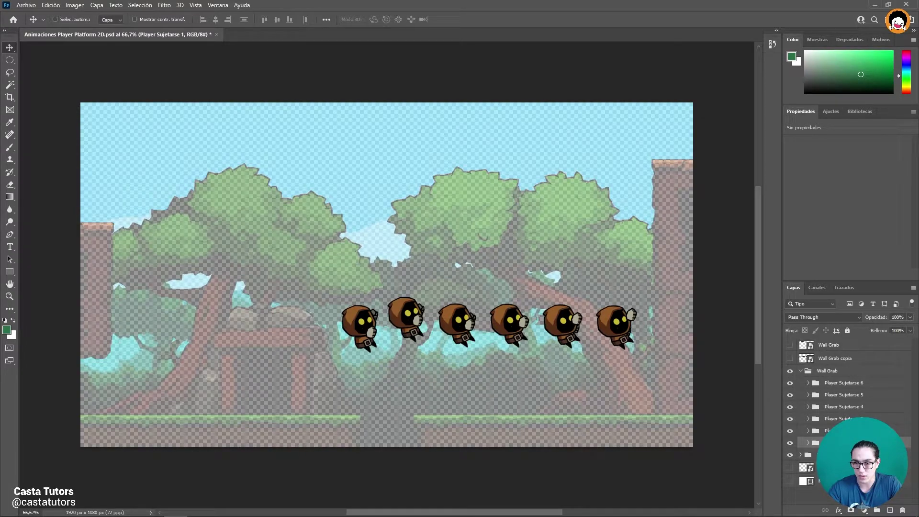
left_click(808, 454)
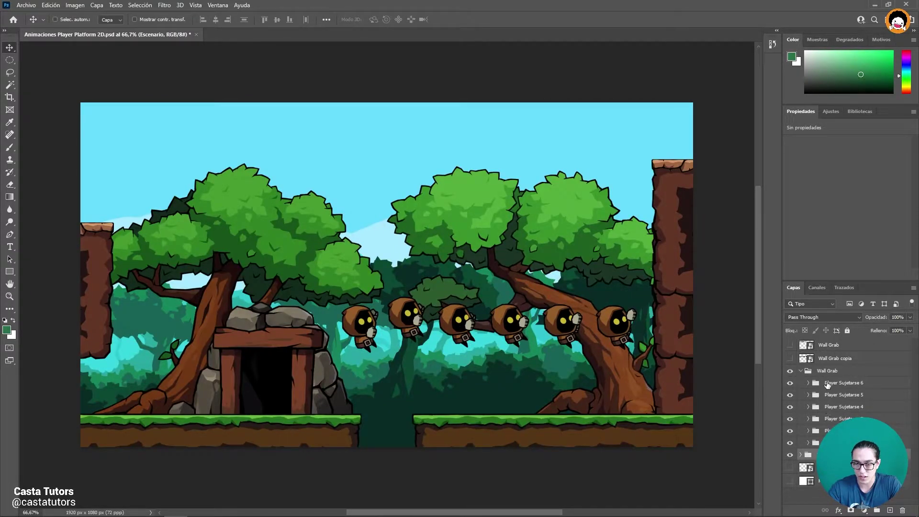
Duplicate Player Sujetarse 1 to the top, hide Wall Grab, and move the copy into the treetops
left_click(810, 442)
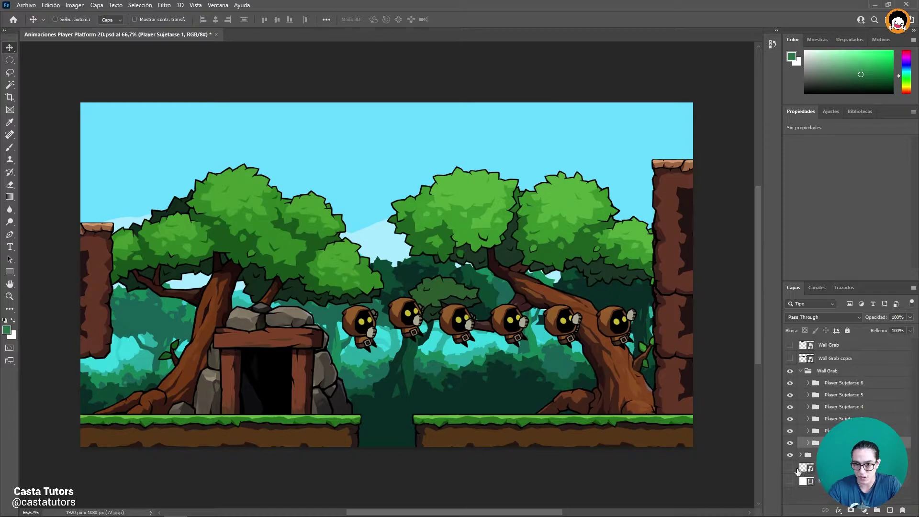
key("ctrl+j")
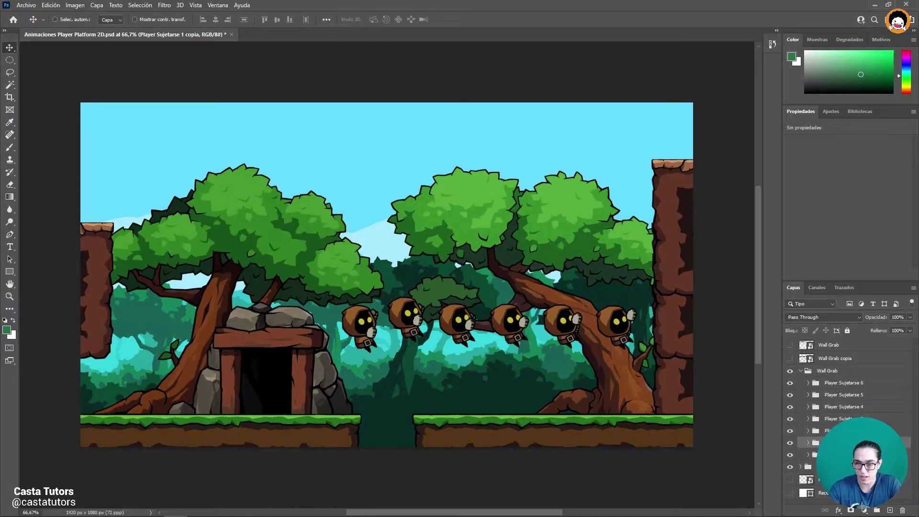
left_click_drag(832, 443, 838, 366)
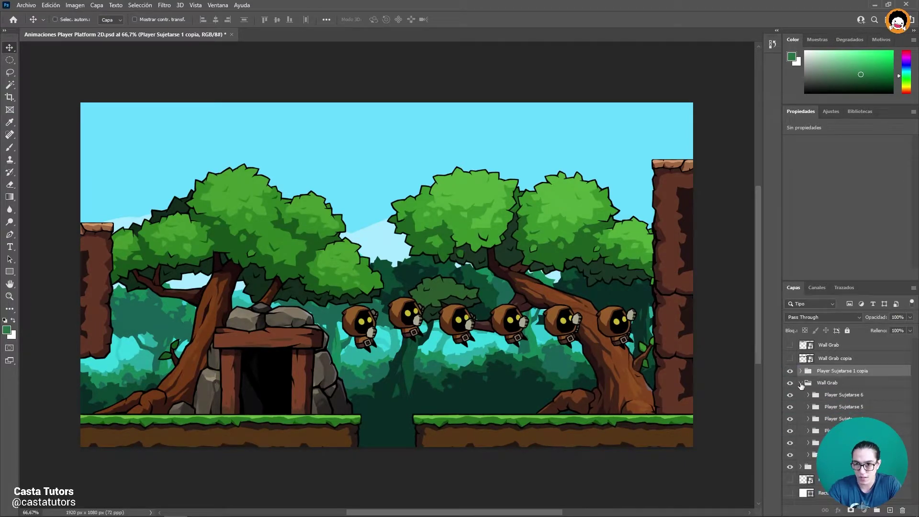
left_click(800, 383)
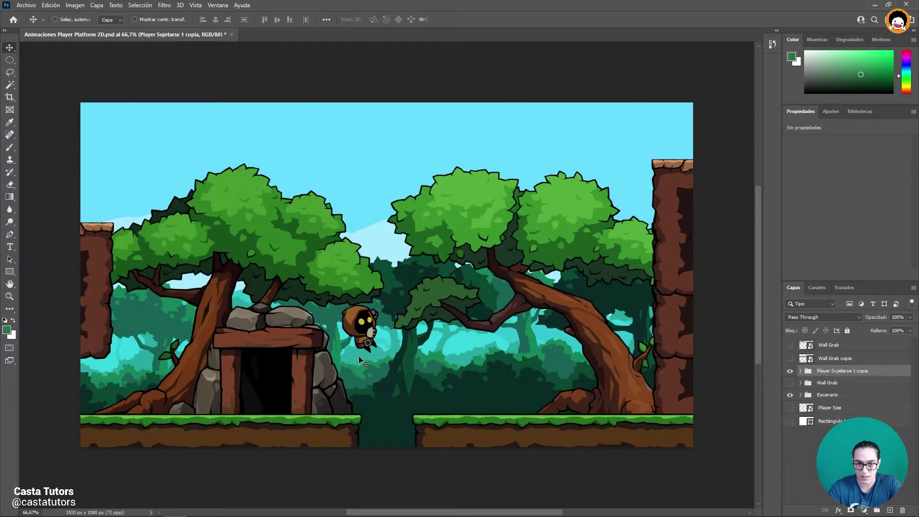
left_click_drag(362, 363, 353, 214)
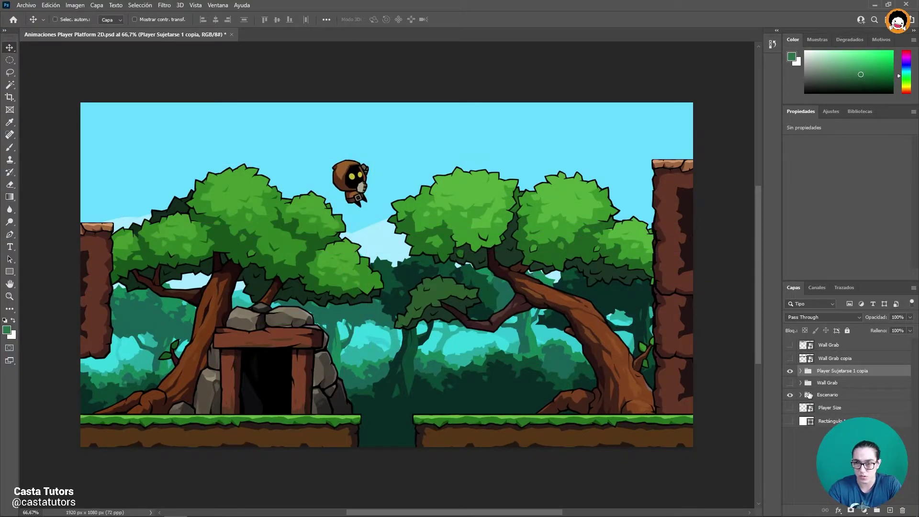
left_click(800, 371)
scroll(833, 415, "down", 2)
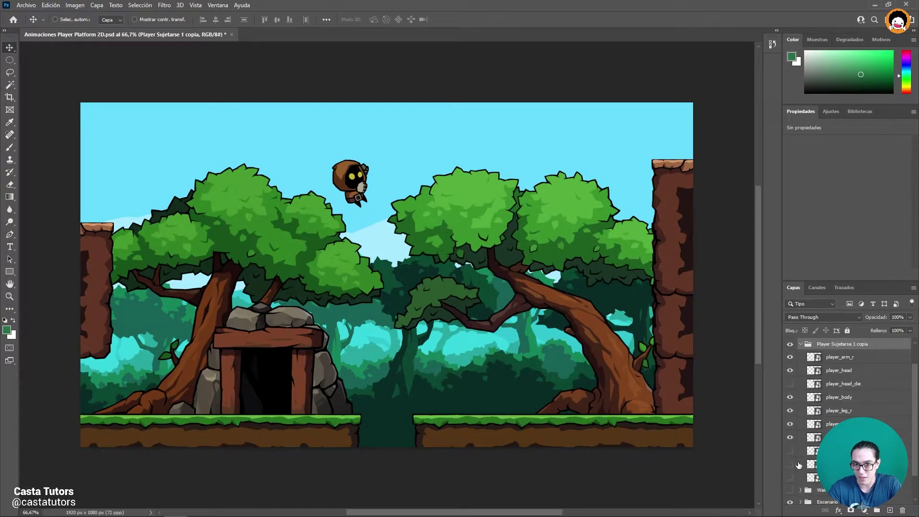
left_click_drag(424, 253, 446, 268)
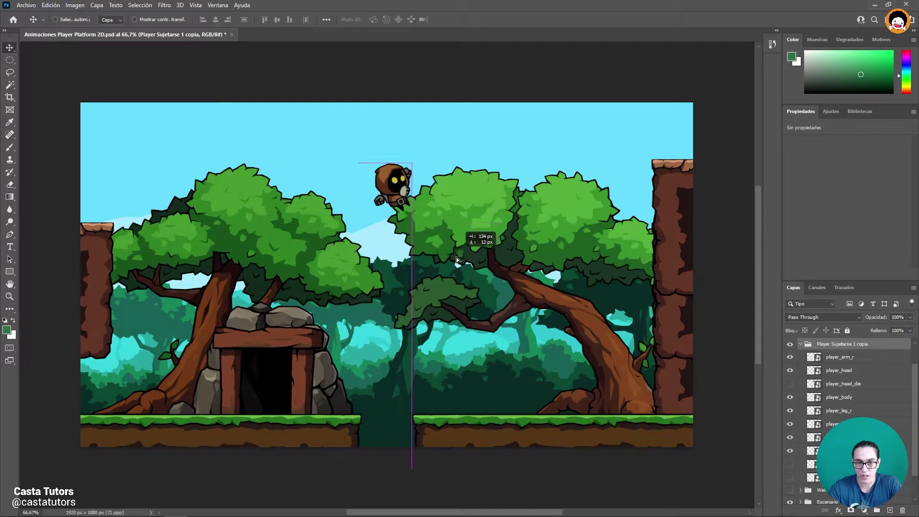
scroll(383, 188, "up", 2)
scroll(383, 188, "up", 1)
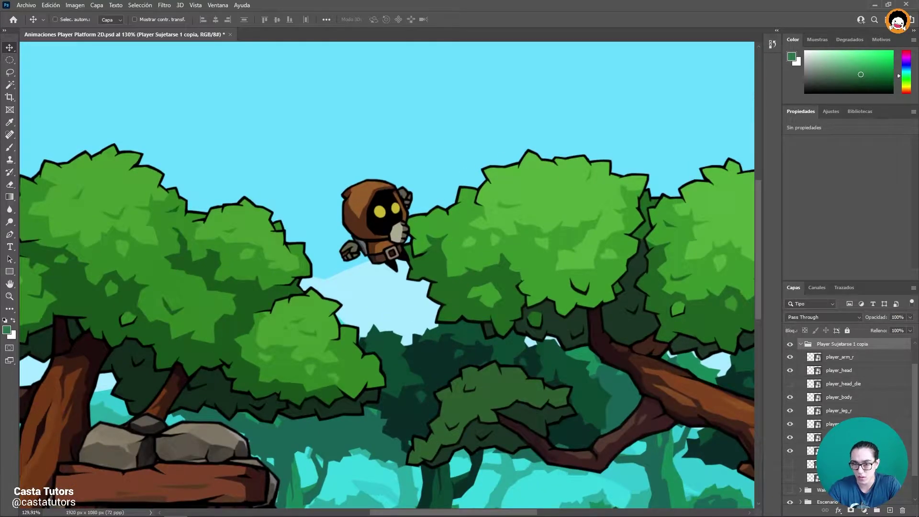
Stack player_sword_arm_l above the head and reposition it beside the head
left_click(842, 450)
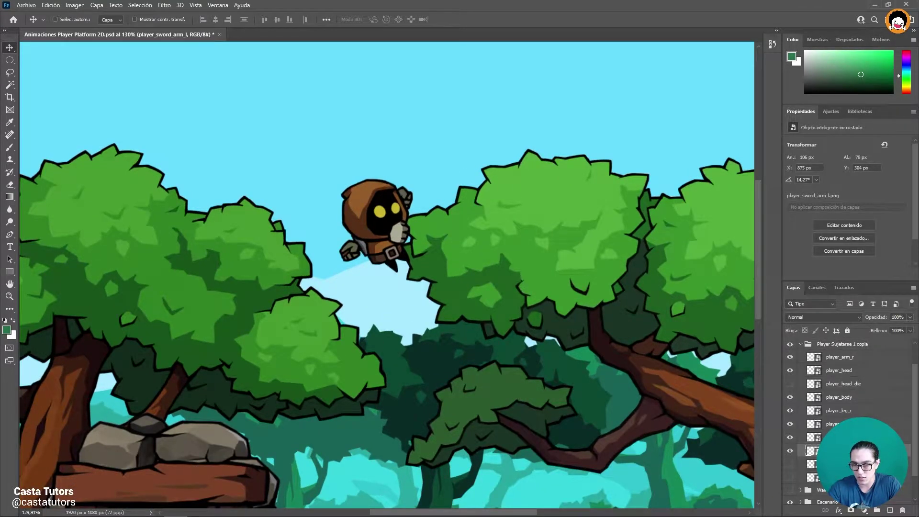
left_click_drag(842, 450, 850, 365)
mouse_move(445, 271)
left_mouse_down()
mouse_move(497, 225)
mouse_move(487, 231)
left_mouse_up()
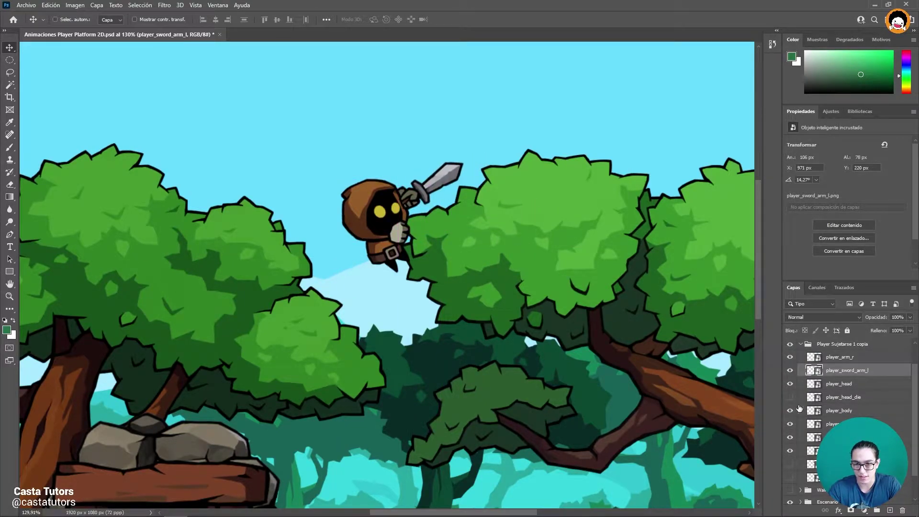
mouse_move(820, 450)
left_mouse_down()
mouse_move(821, 459)
mouse_move(798, 453)
left_mouse_up()
left_click(794, 438)
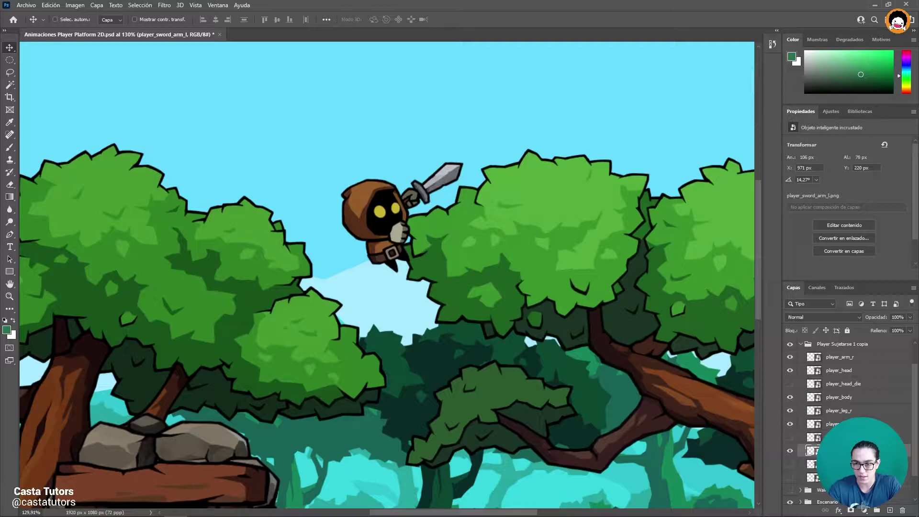
left_click_drag(430, 194, 433, 204)
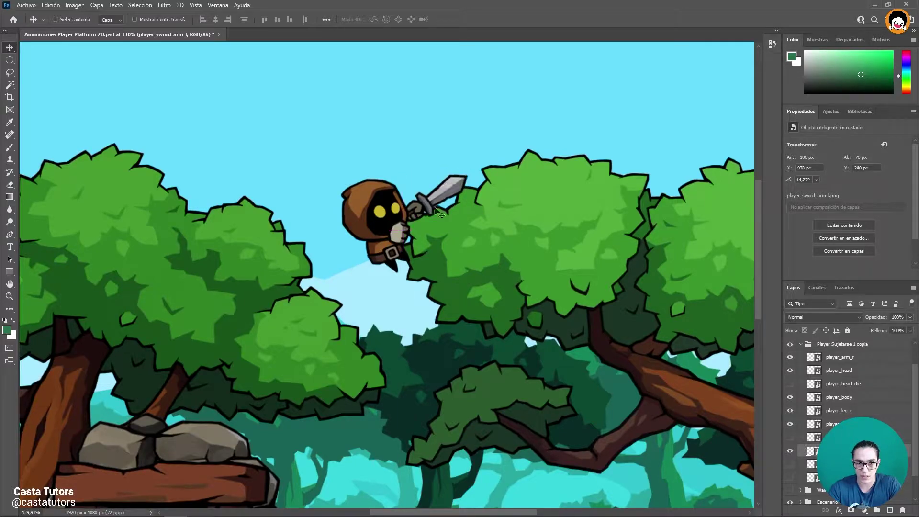
scroll(815, 417, "up", 2)
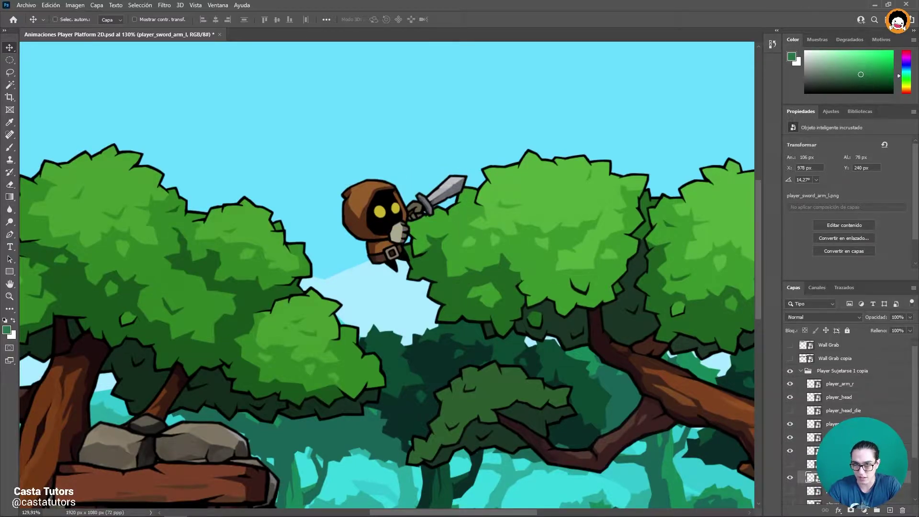
Tilt the whole character into a lean and rotate player_arm_r away from the body
left_click(838, 371)
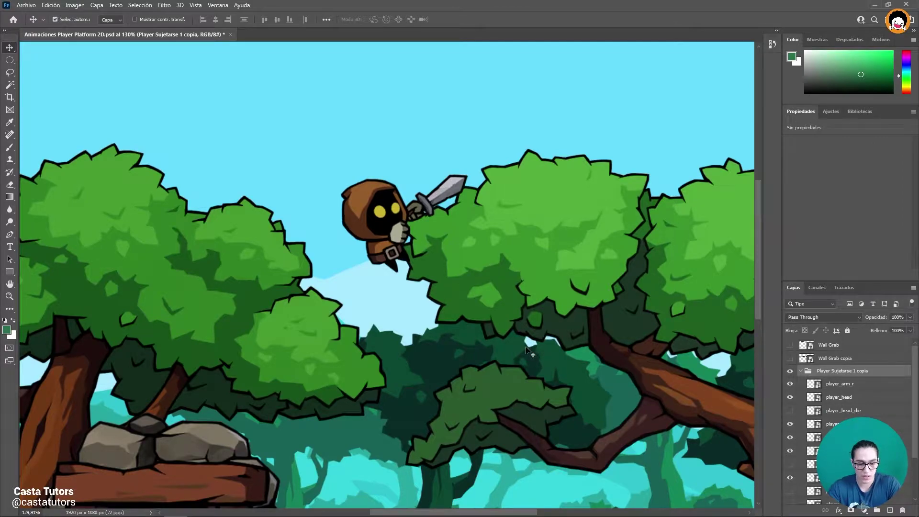
key("ctrl+t")
mouse_move(481, 170)
left_mouse_down()
mouse_move(493, 202)
mouse_move(483, 201)
left_mouse_up()
key("Return")
left_click(840, 384)
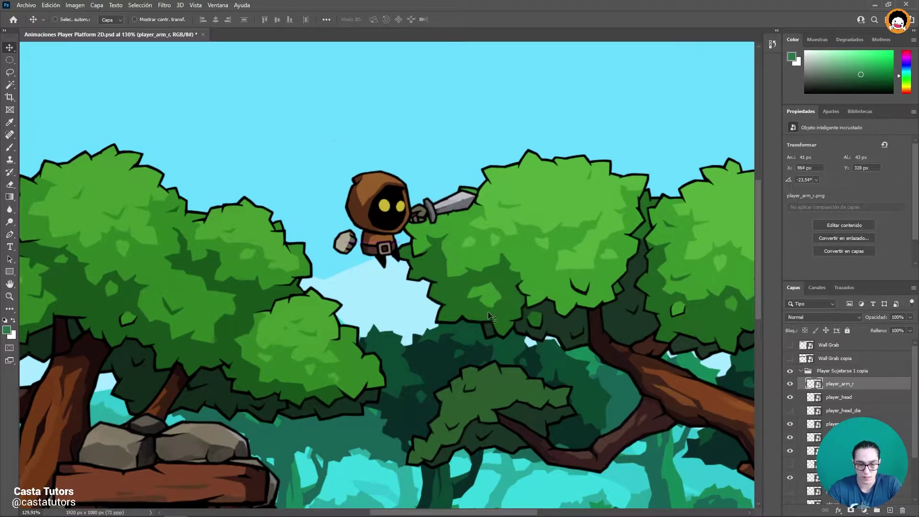
key("ctrl+t")
left_click_drag(407, 254, 389, 287)
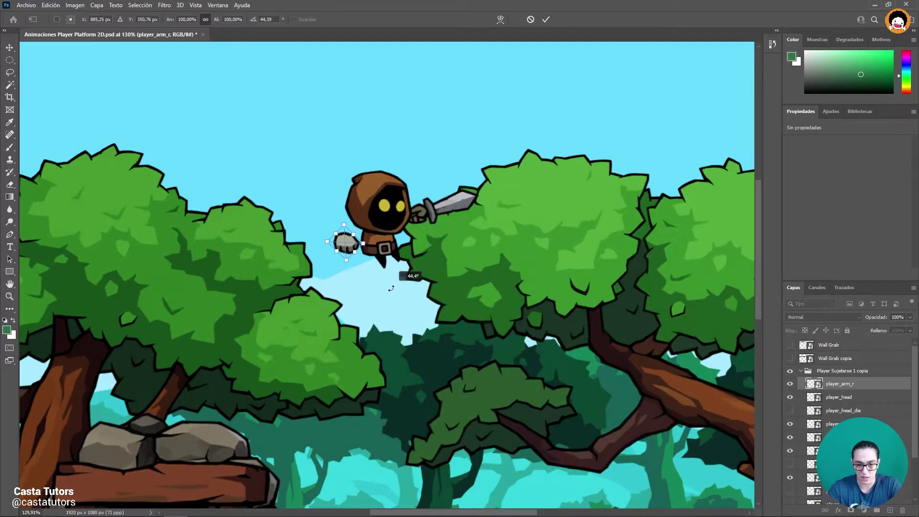
key("Return")
Tilt and lower player_head, then rotate player_leg_r and shift it left
left_click(838, 397)
key("ctrl+t")
mouse_move(439, 242)
left_mouse_down()
mouse_move(448, 227)
mouse_move(398, 226)
left_mouse_up()
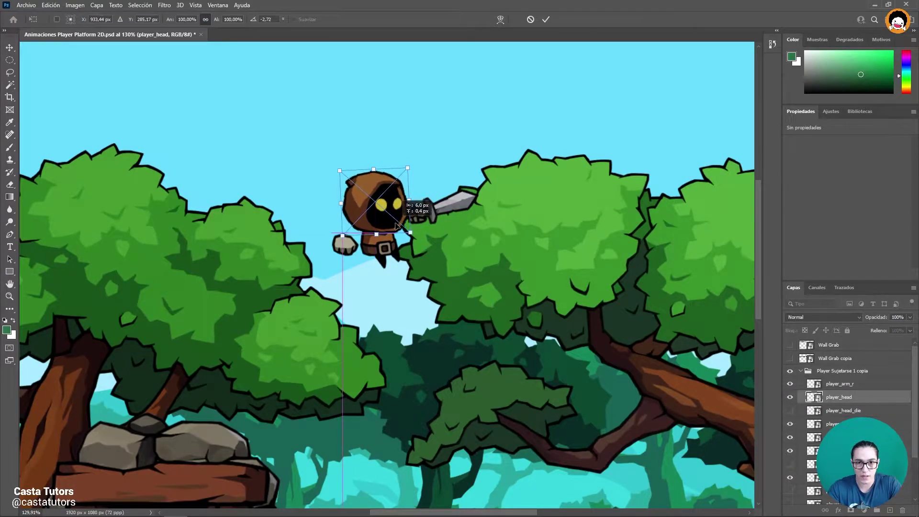
key("Return")
key("Down")
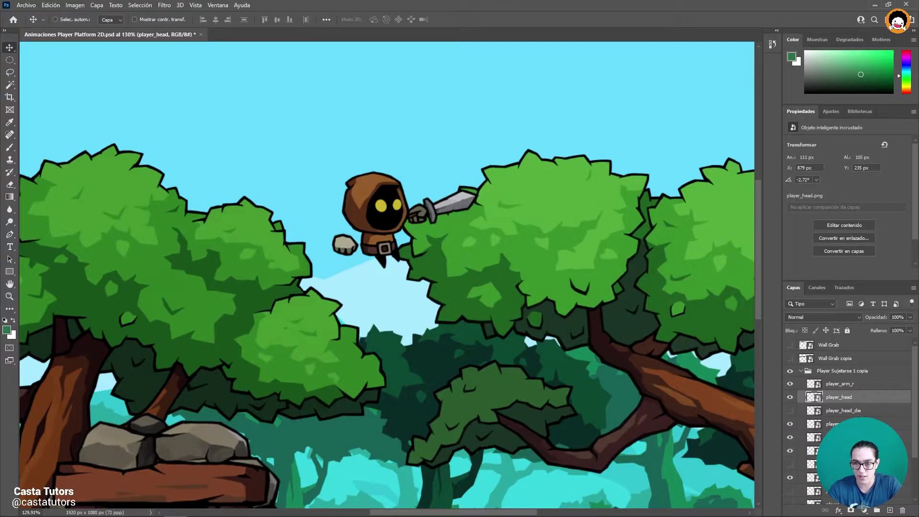
left_click(383, 258, "ctrl")
key("ctrl+t")
left_click_drag(400, 287, 388, 300)
key("Return")
key("shift+Left")
key("Left")
key("Left")
key("Left")
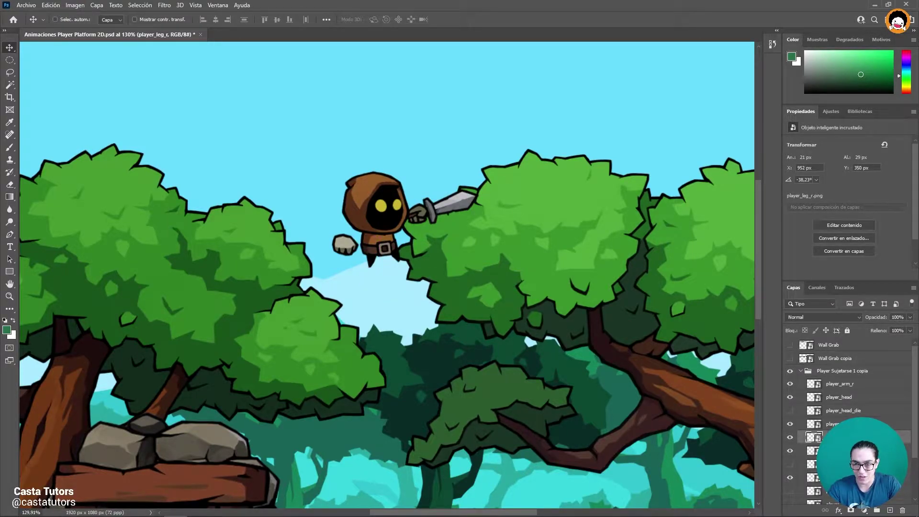
Rotate player_leg_l back about -14° and move the sword arm down-left
left_click(813, 450)
key("ctrl+t")
mouse_move(425, 289)
left_mouse_down()
mouse_move(401, 277)
mouse_move(415, 284)
left_mouse_up()
key("Return")
key("ctrl+t")
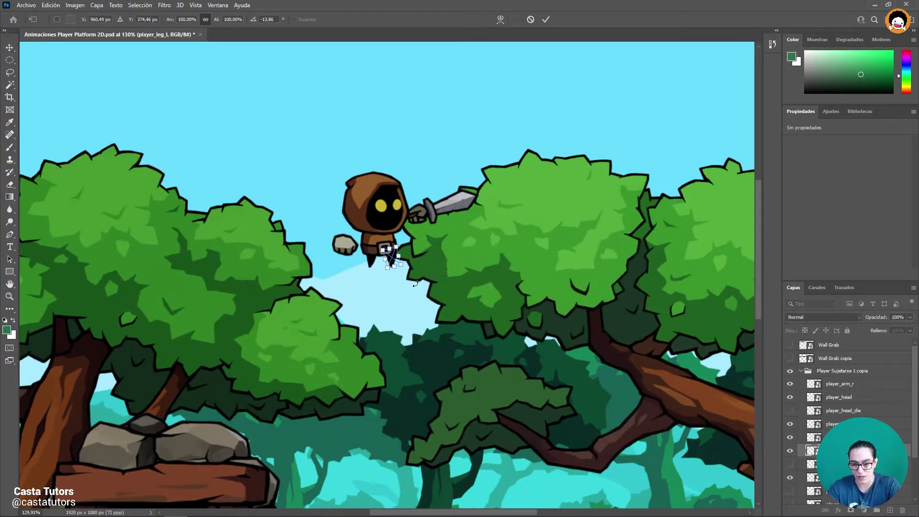
key("Return")
left_click_drag(478, 250, 471, 274)
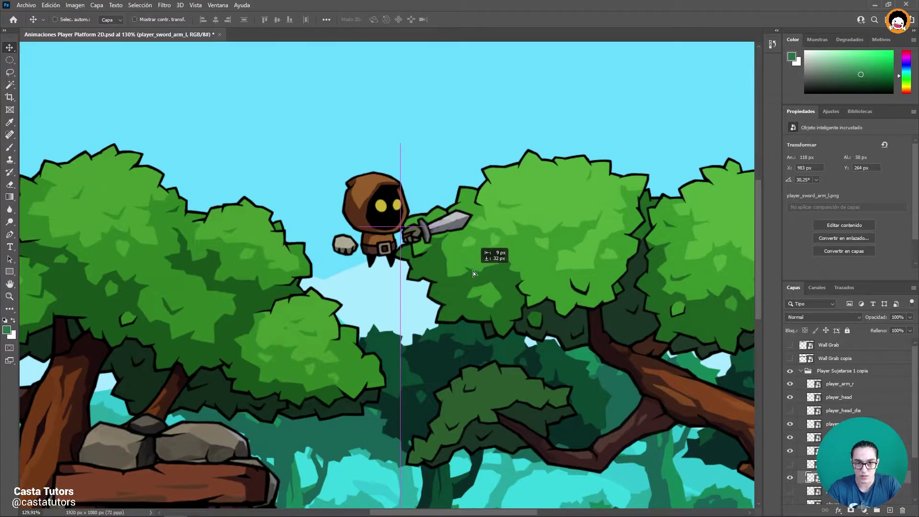
scroll(790, 392, "down", 2)
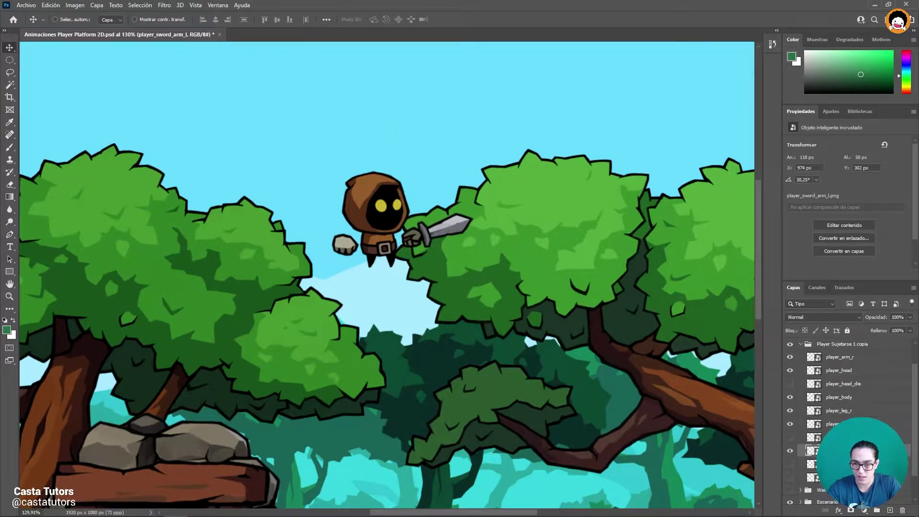
scroll(831, 417, "up", 2)
left_click(857, 374)
Rename the copied pose group to Player Attack Rigth 1
double_click(858, 372)
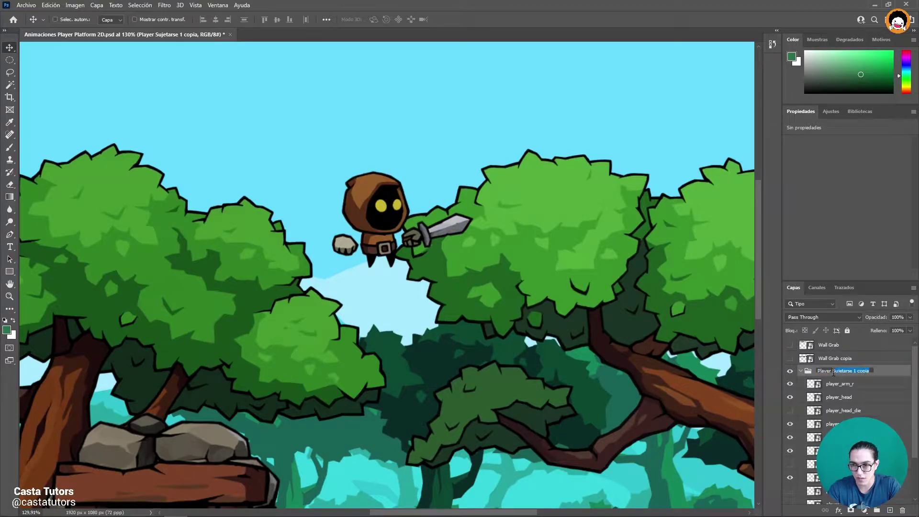
type("Ata")
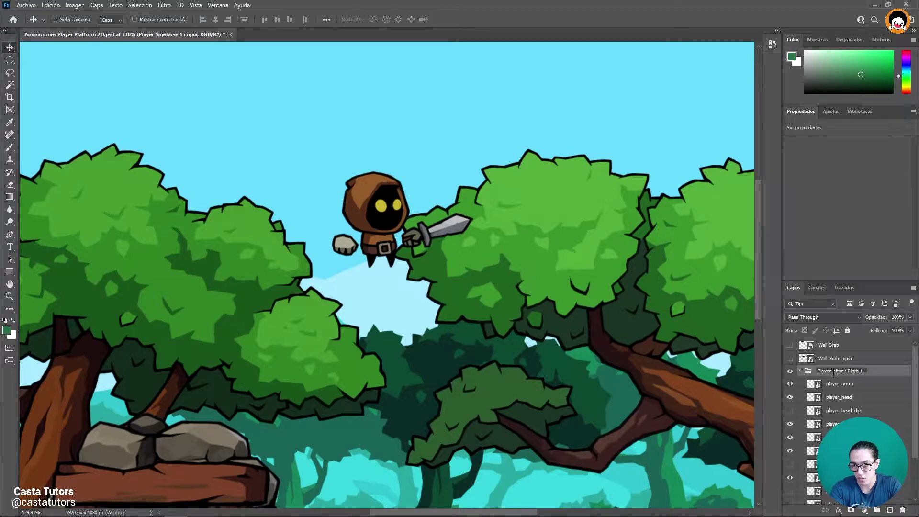
key("Return")
Zoom out and pan to view the character within the whole forest scene
scroll(404, 302, "down", 5)
left_click_drag(404, 302, 407, 459)
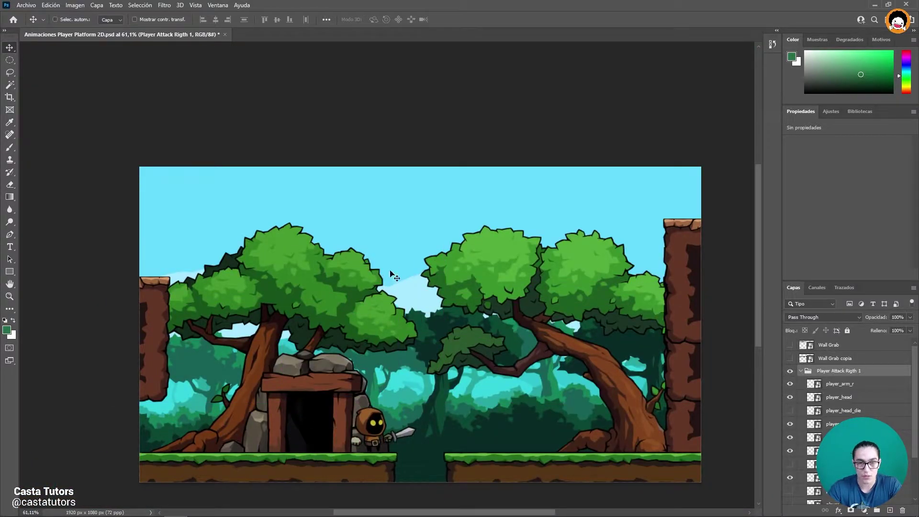
scroll(502, 368, "down", 1)
scroll(477, 358, "up", 2)
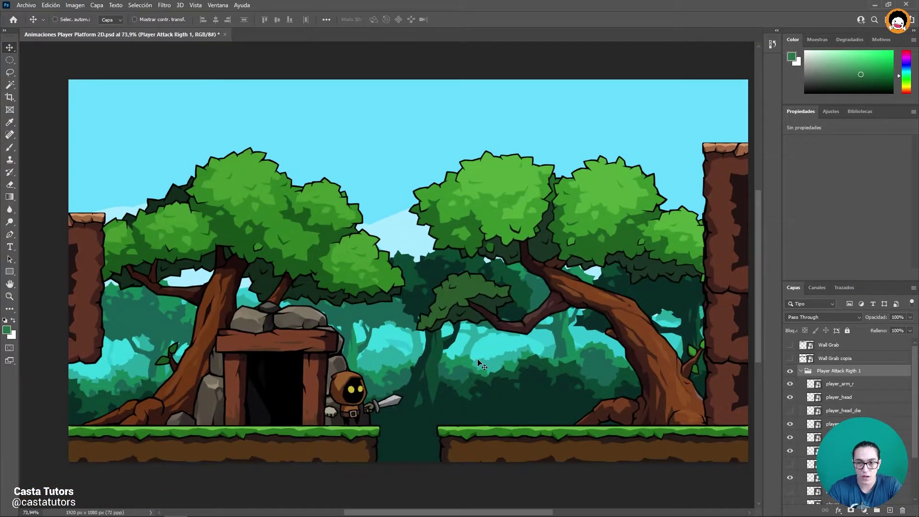
left_click_drag(486, 351, 465, 348)
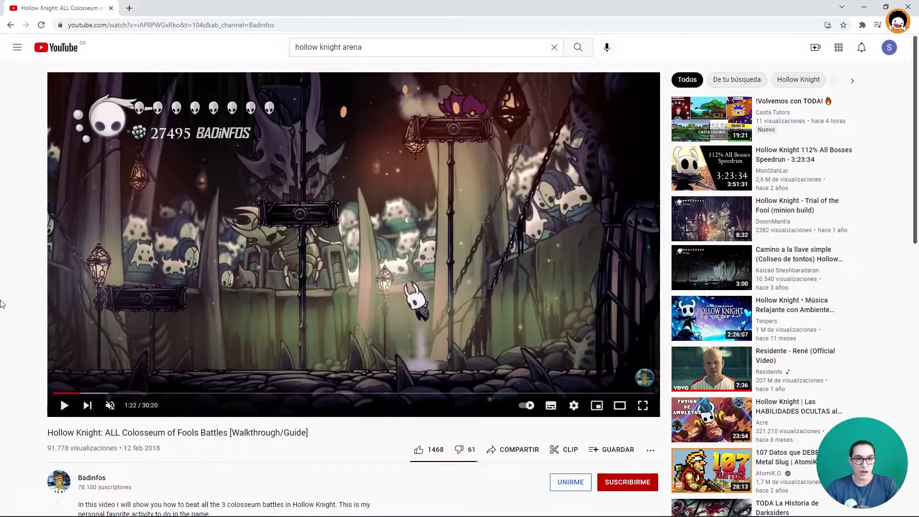
Set the Hollow Knight colosseum video to 0.25 playback speed and play it
left_click(574, 406)
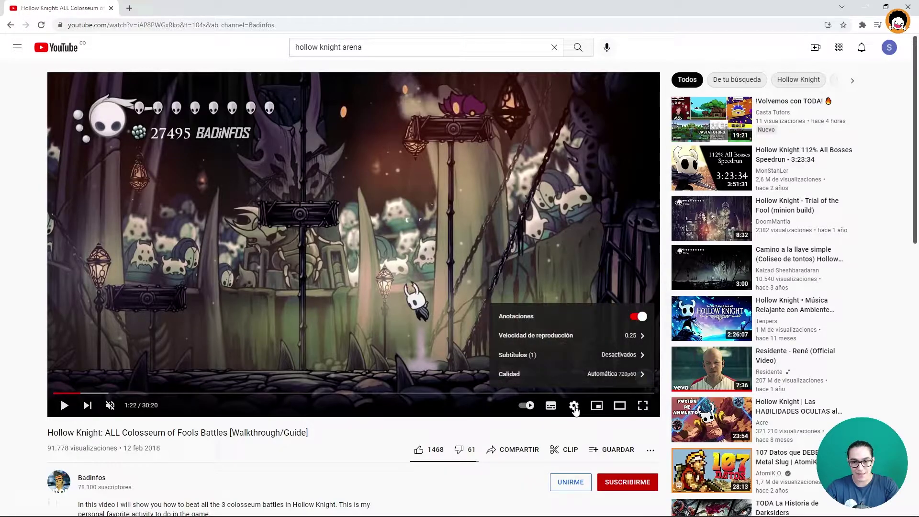
left_click(3, 269)
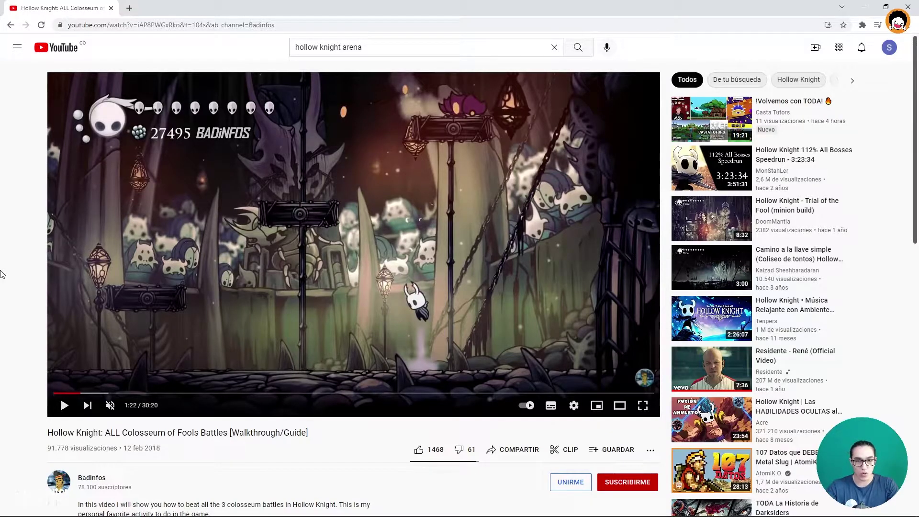
left_click(180, 249)
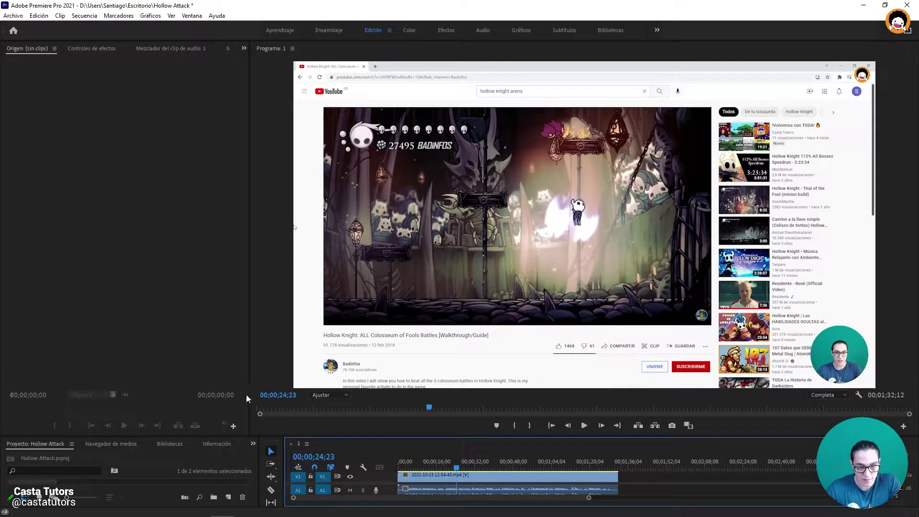
Enlarge the Program monitor and step frame by frame through the knight's nail slash
left_click_drag(250, 394, 215, 395)
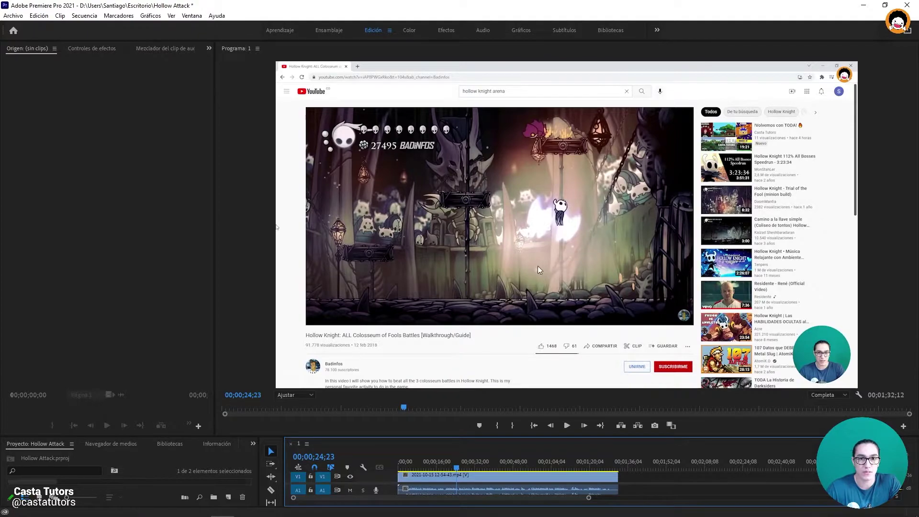
key("Right")
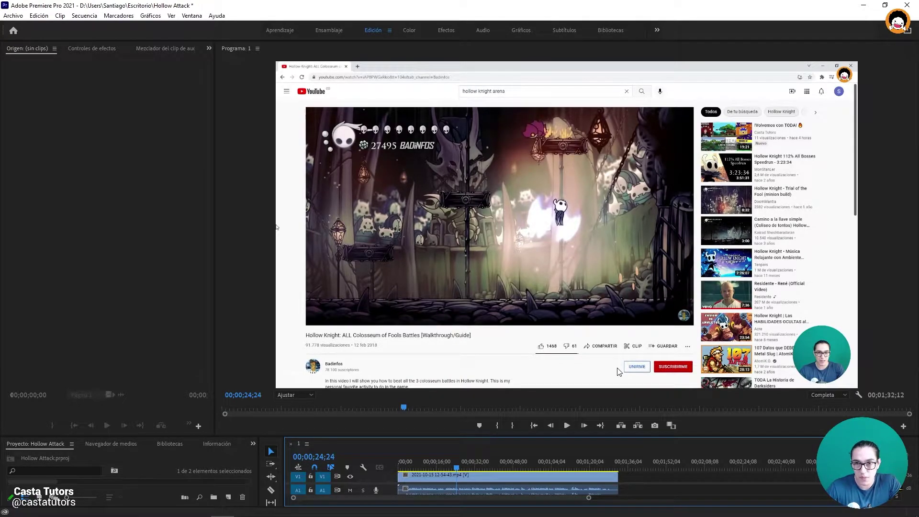
key("Right")
key("Right")
key("Right")
key("Right")
key("Right")
key("Right")
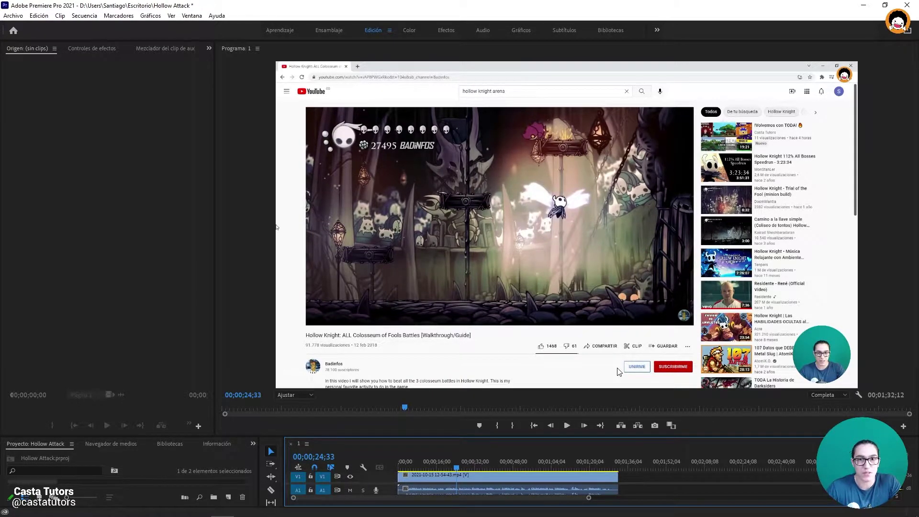
key("Right")
key("Right")
key("Right")
key("Right")
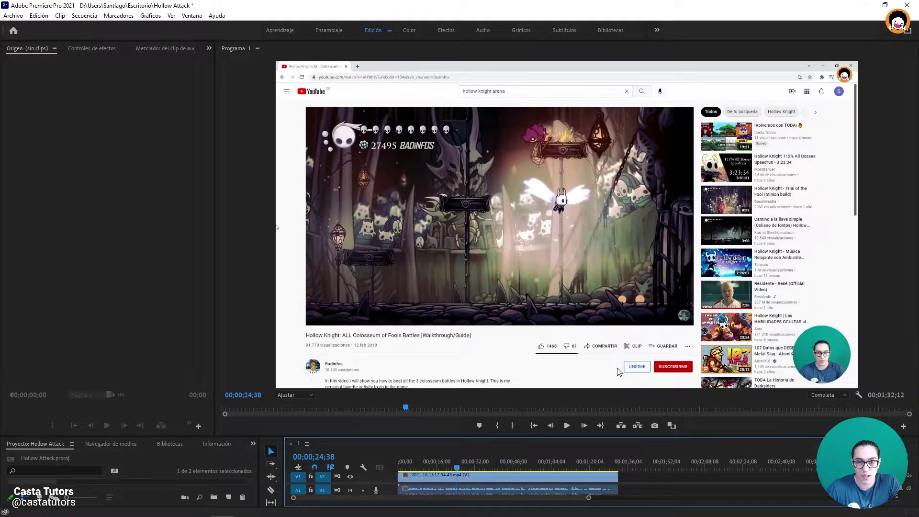
key("Right")
key("Right")
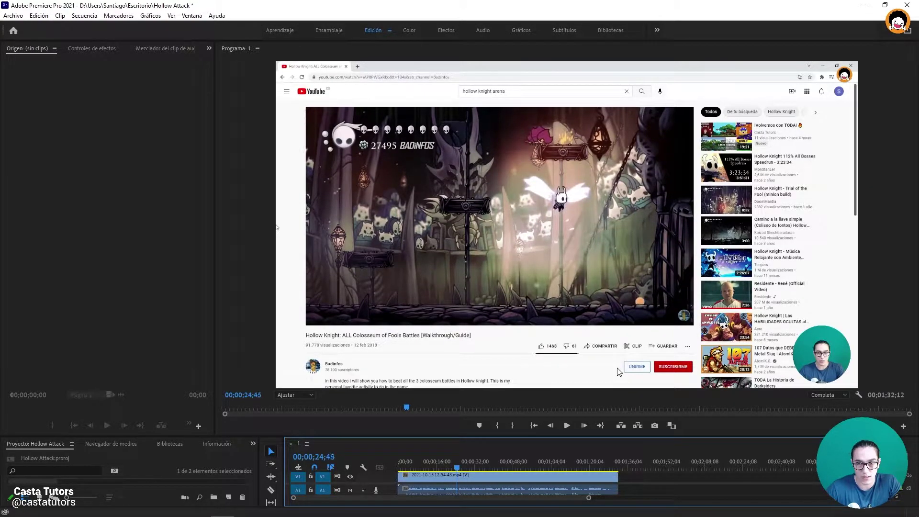
key("Right")
key("Right")
key("Right")
key("Right")
key("Right")
key("Right")
key("Right")
key("Right")
key("Right")
key("Right")
key("Right")
key("Right")
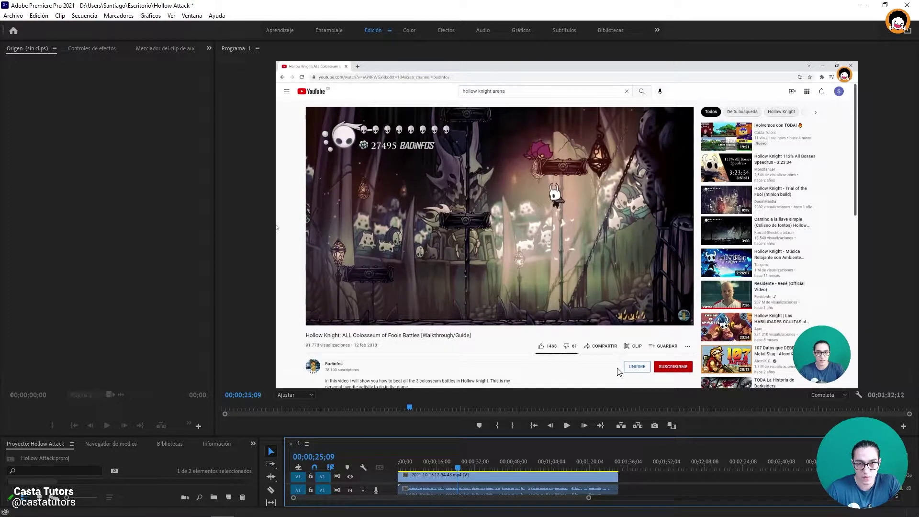
key("Right")
key("Right")
key("Right")
key("Right")
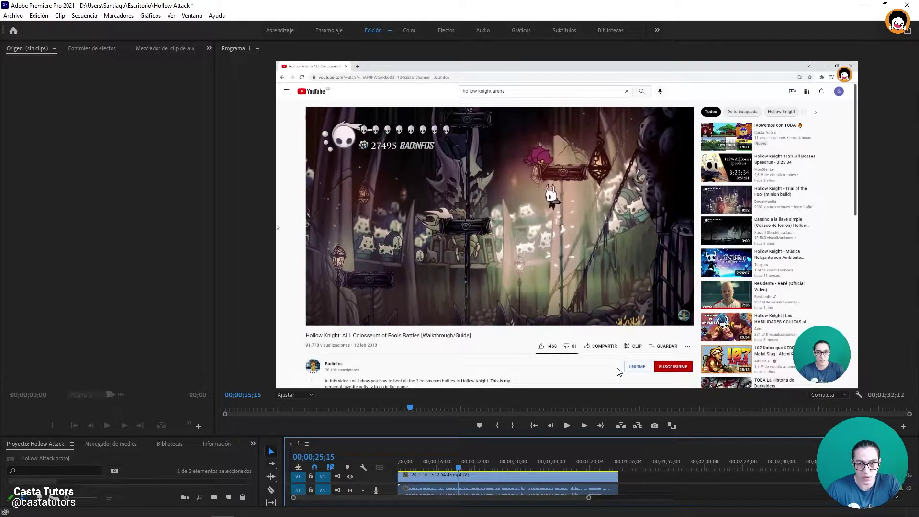
key("Right")
key("Right")
key("Right")
key("Right")
key("Right")
key("Right")
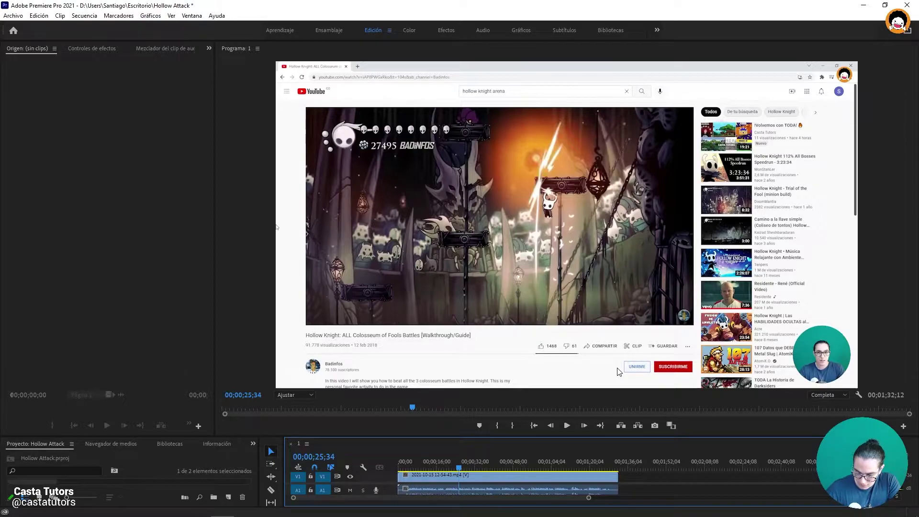
Step and briefly play through the orange burst, pausing near the 26-second mark
key("Right")
key("Right")
key("Right")
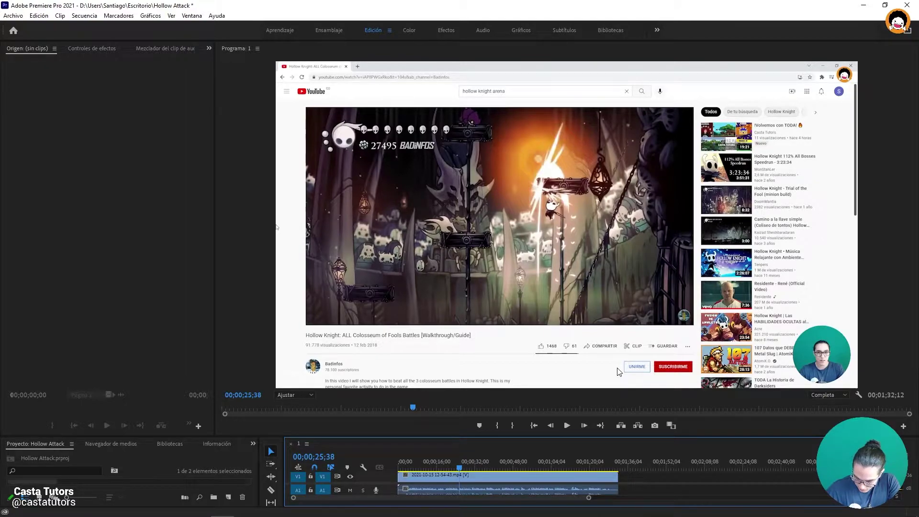
key("Right")
key("Right")
key("Right")
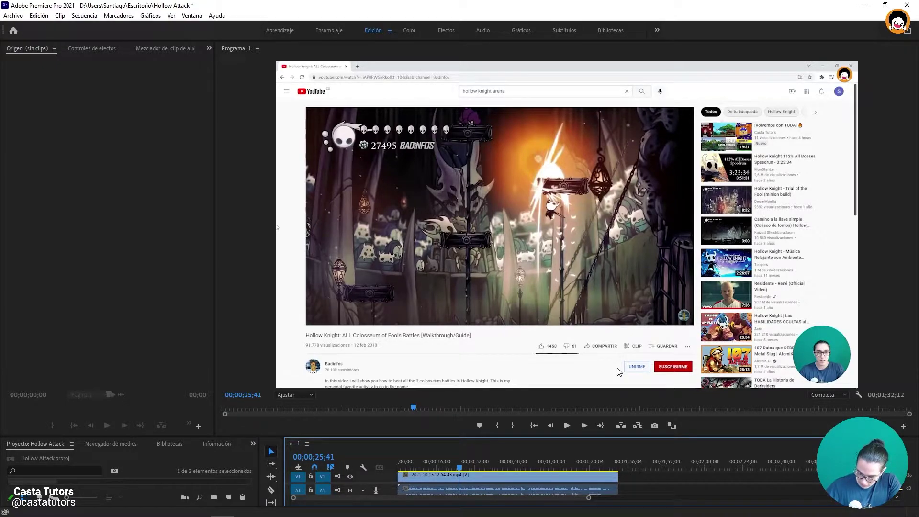
key("Right")
key("Right")
key("Right")
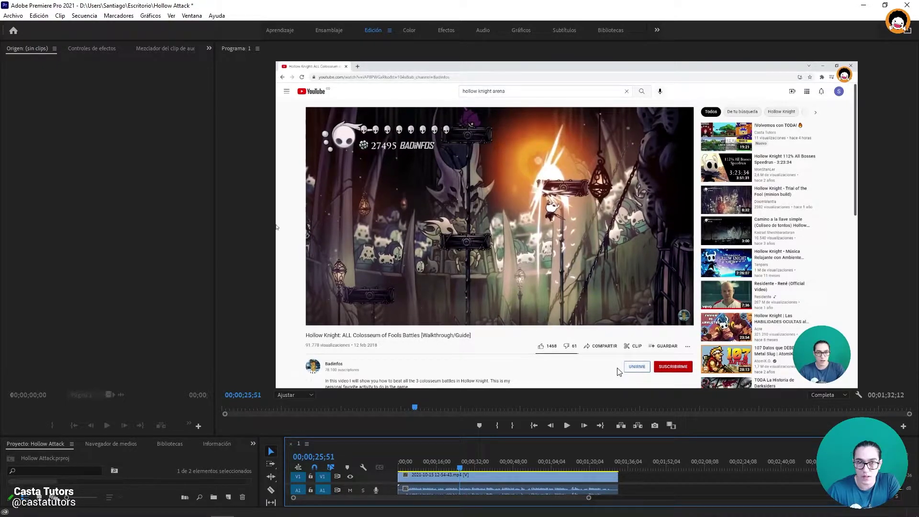
key("Right")
key("Right")
key("Right")
key("Right")
key("Right")
key("Right")
key("Right")
key("Right")
key("Right")
key("Right")
key("Right")
key("Right")
key("Right")
key("Right")
key("Right")
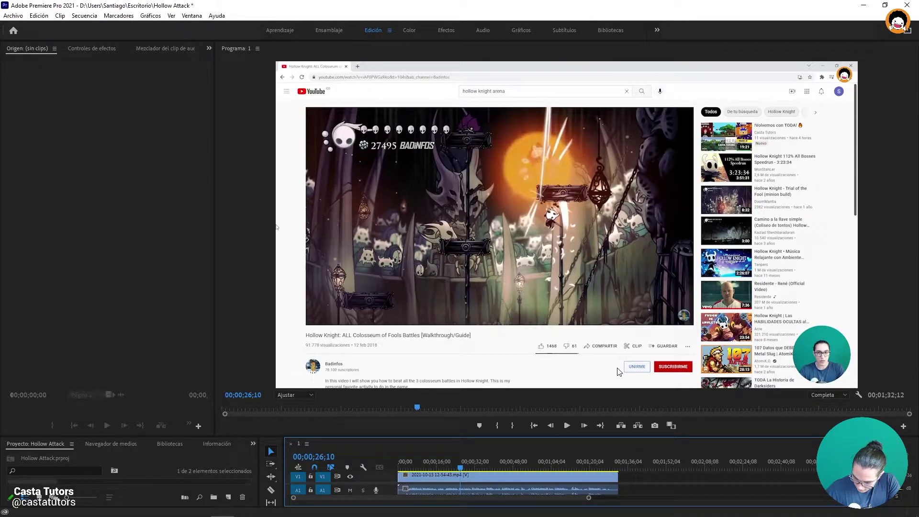
key("space")
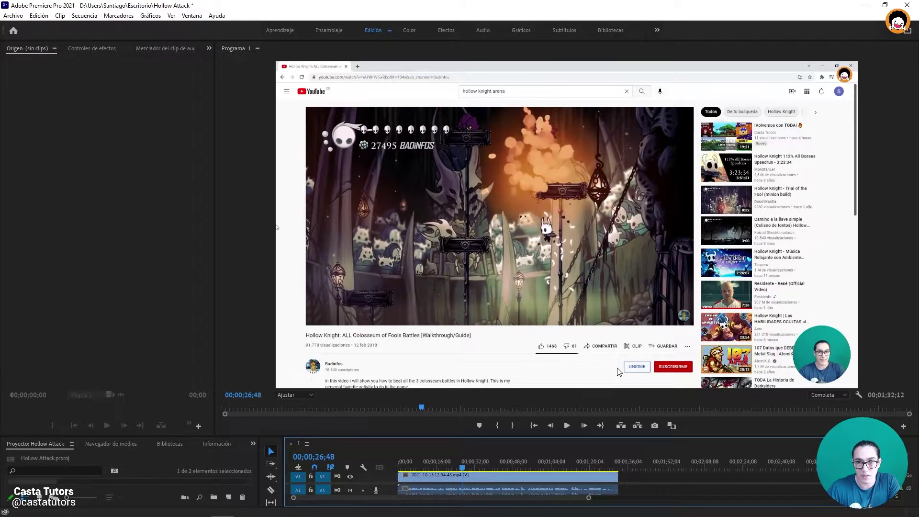
key("Left")
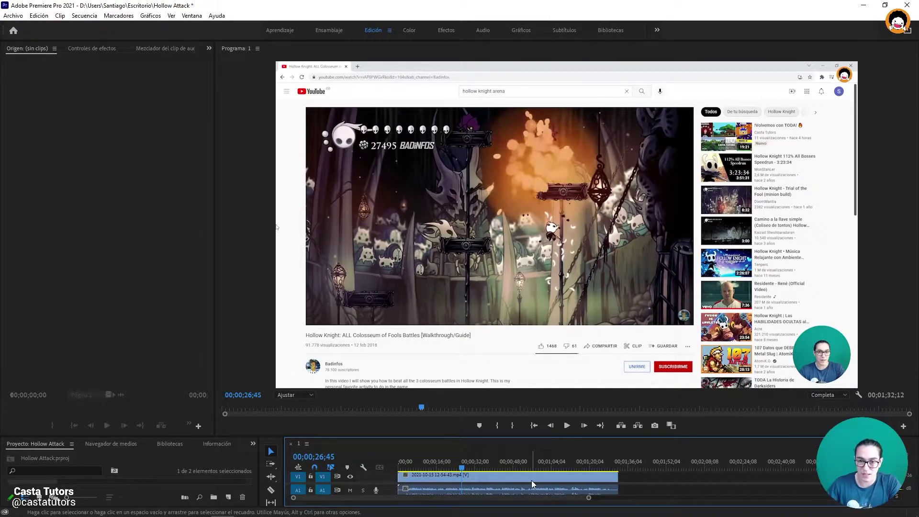
Scrub the reference clip to about 31 seconds, play briefly, then skip to around 41 seconds
mouse_move(461, 463)
left_mouse_down()
mouse_move(483, 470)
mouse_move(478, 464)
left_mouse_up()
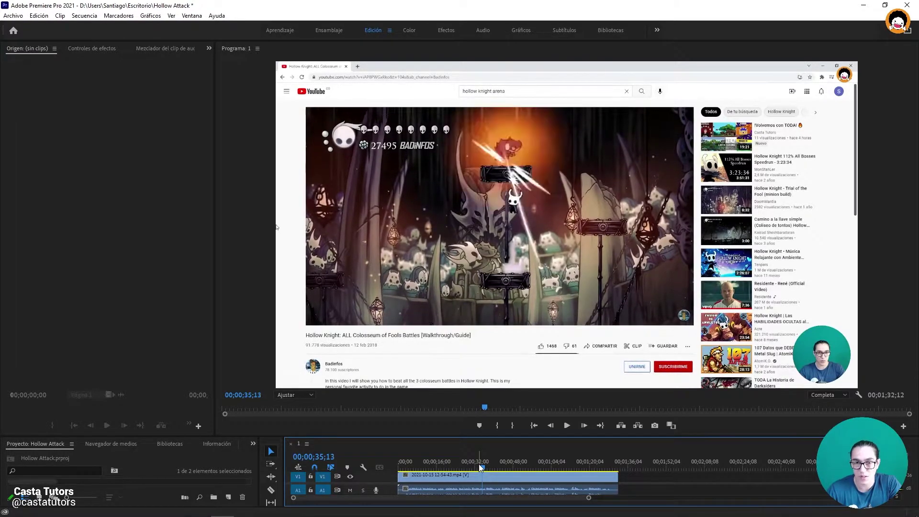
key("space")
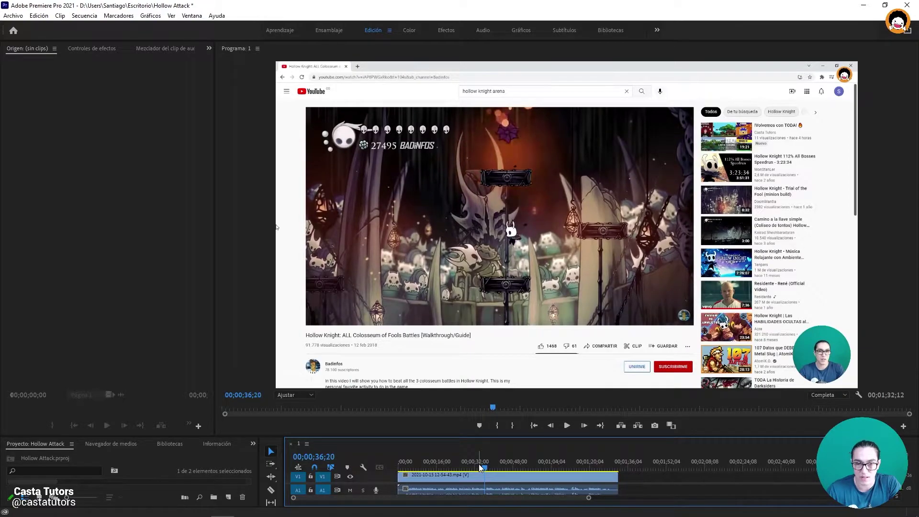
left_click_drag(486, 465, 509, 469)
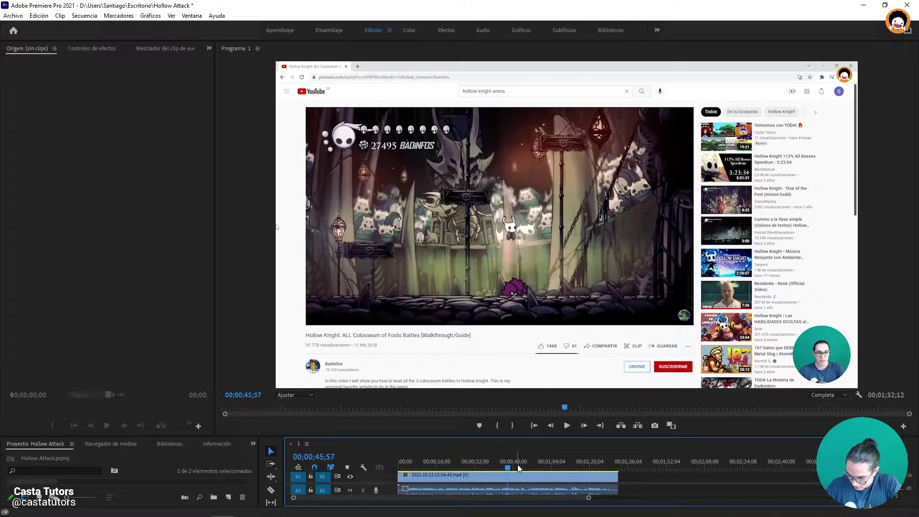
Step the footage back and forth frame by frame around the 41-second mark
key("Right")
key("Right")
key("Right")
key("Right")
key("Right")
key("Right")
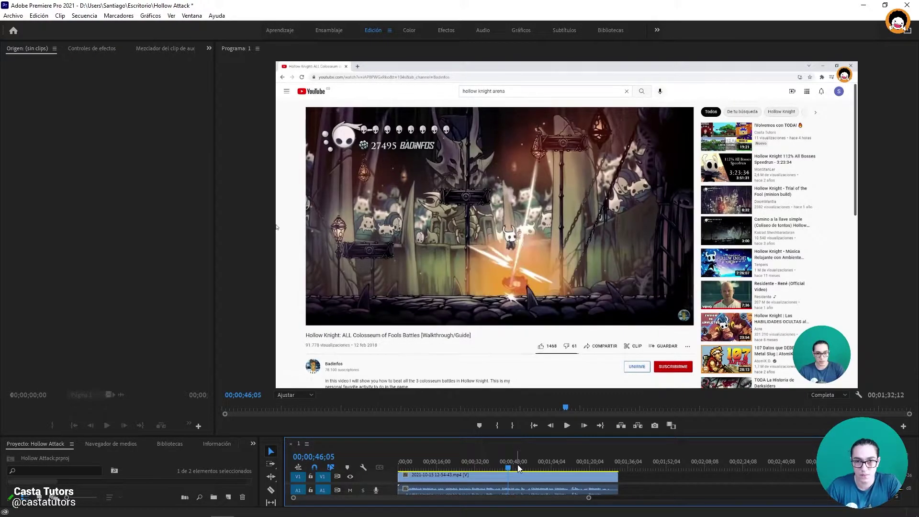
key("Left")
key("Left")
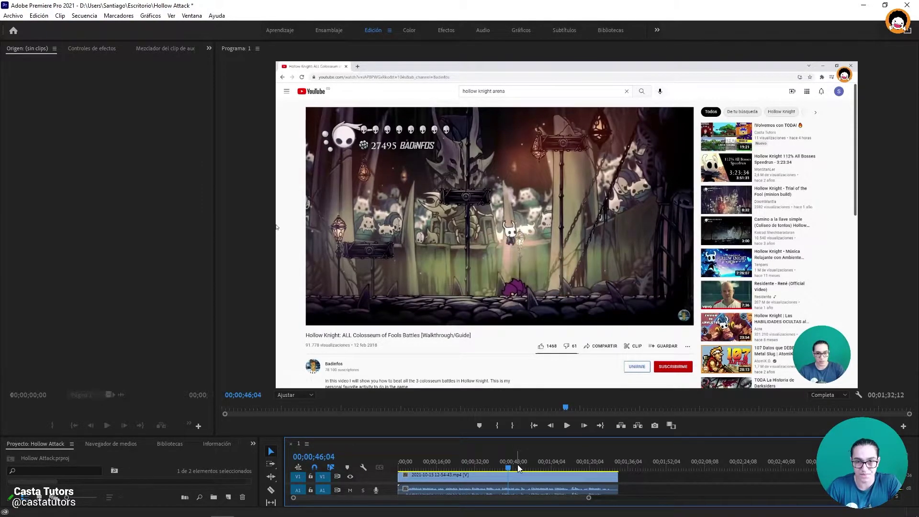
key("Right")
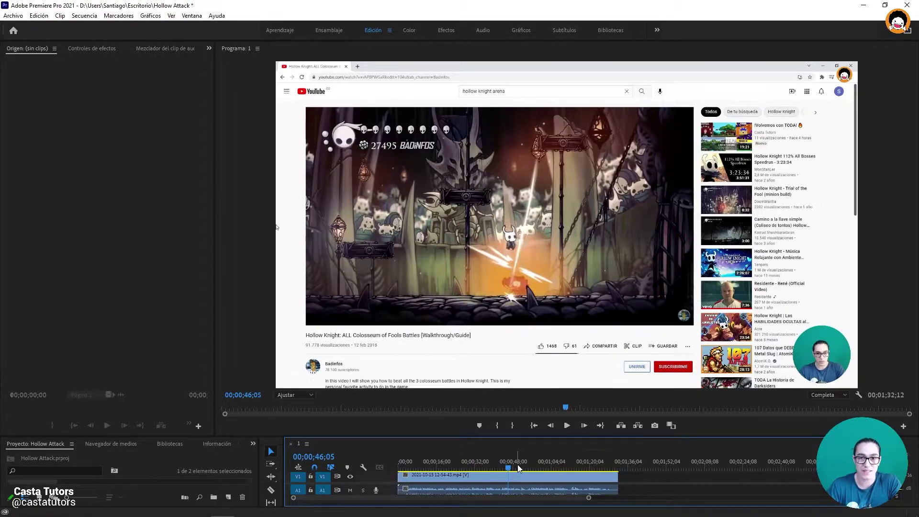
key("Right")
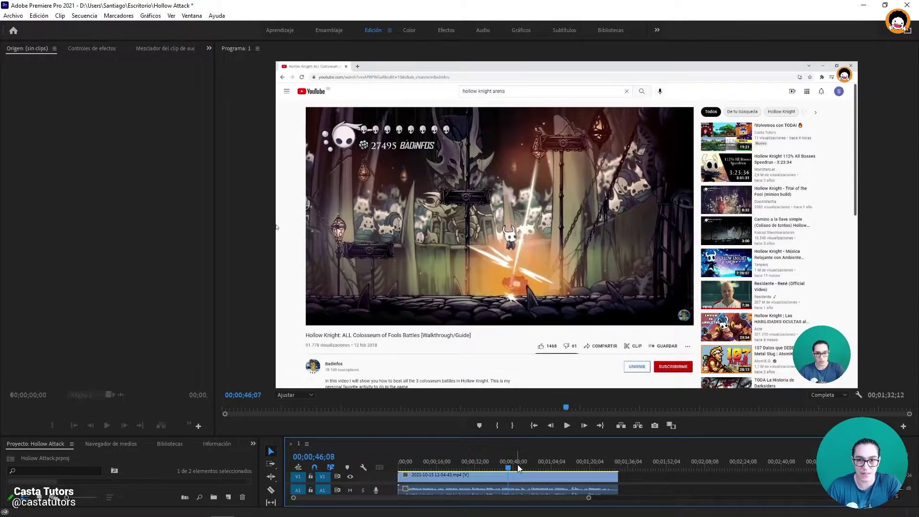
key("Right")
key("Right")
key("Left")
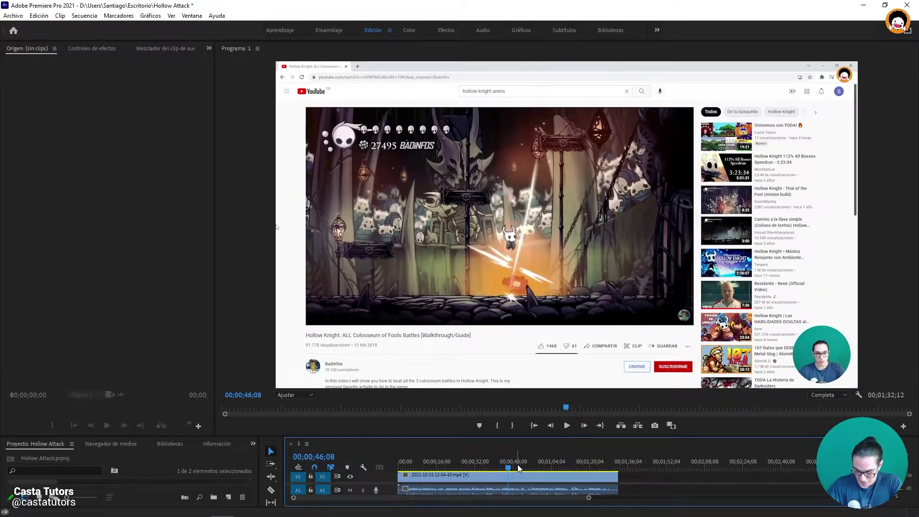
key("Right")
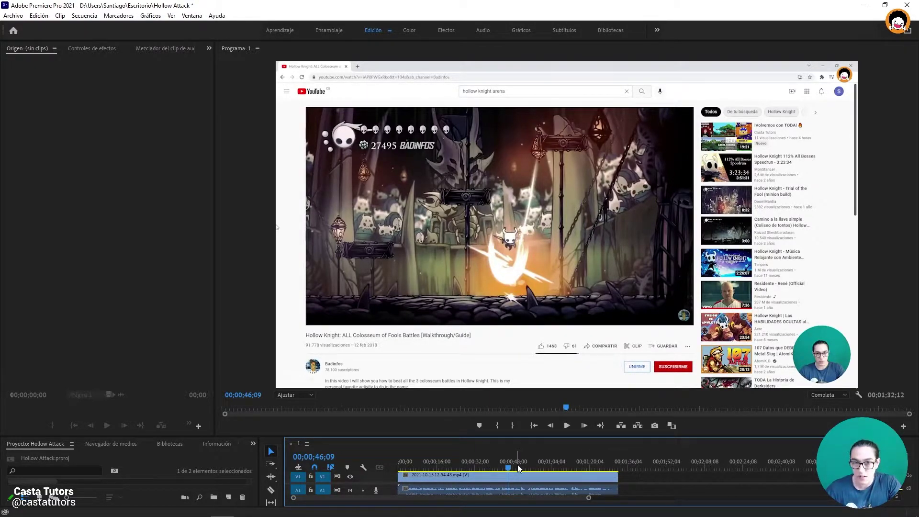
Step through the knight's slash frame by frame, rewind to its start and review it again
key("Right")
key("Right")
key("Right")
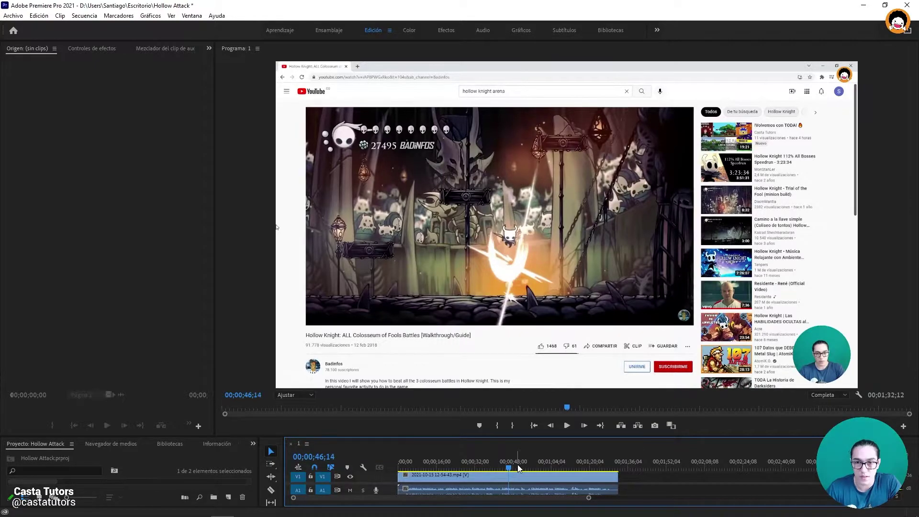
key("Right")
key("Right")
key("Right")
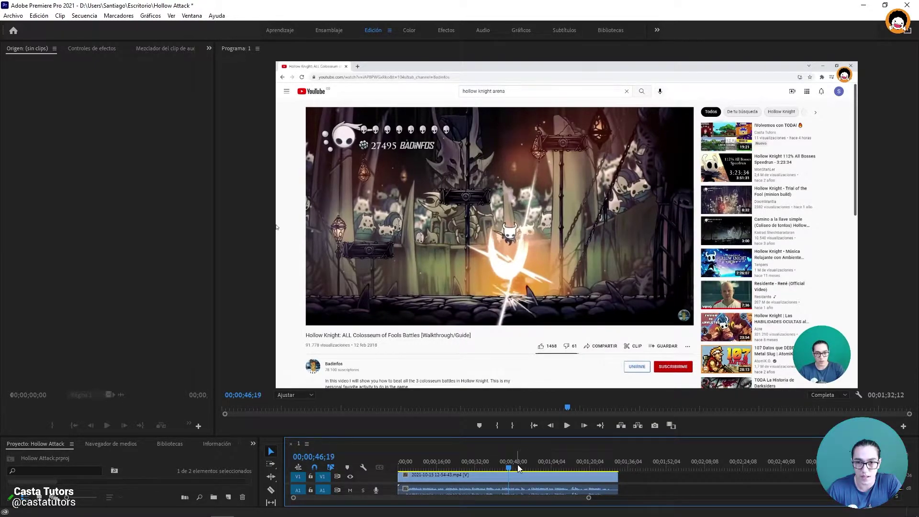
key("Right")
key("Right")
key("Right")
key("Right")
key("Right")
key("Right")
key("Right")
key("Right")
key("Right")
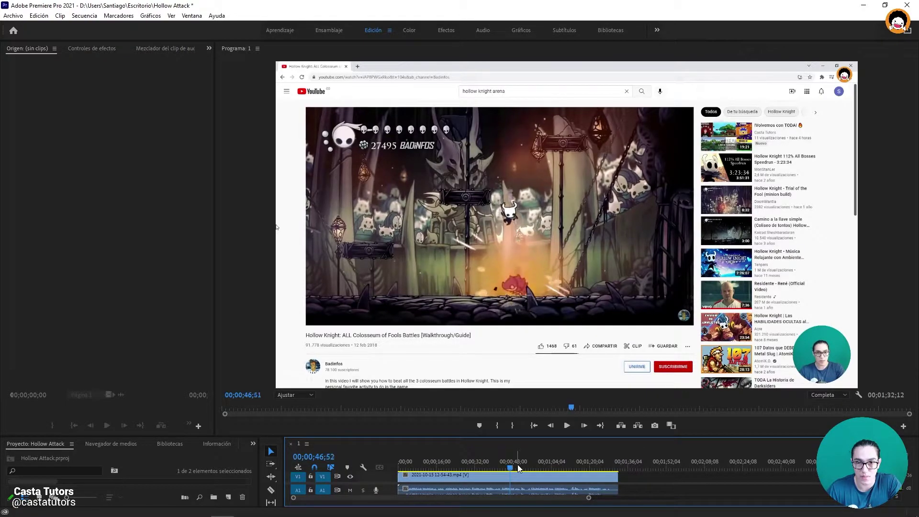
key("Right")
key("Right")
key("Right")
key("Right")
key("Right")
key("Right")
key("Left")
key("Left")
key("Left")
key("Left")
key("Left")
key("Left")
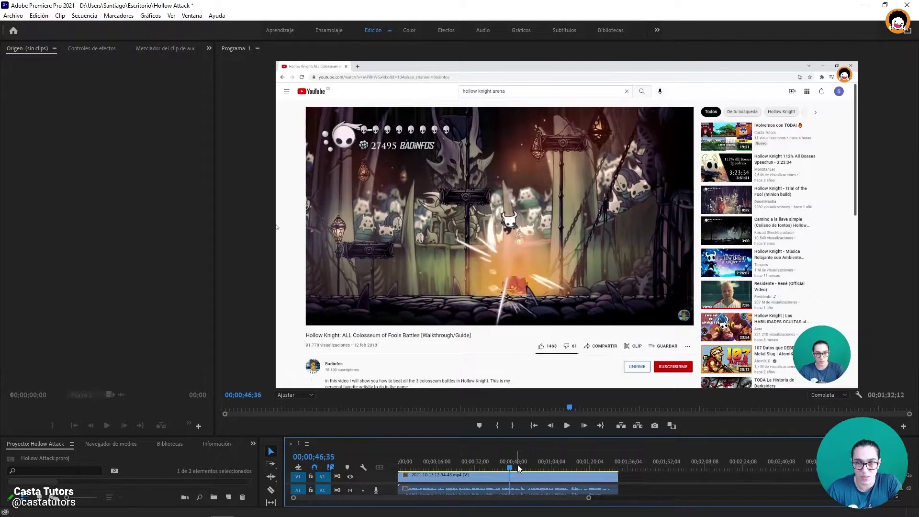
key("Left")
key("Left")
key("Left")
key("Left")
key("Left")
key("Left")
key("Right")
key("Right")
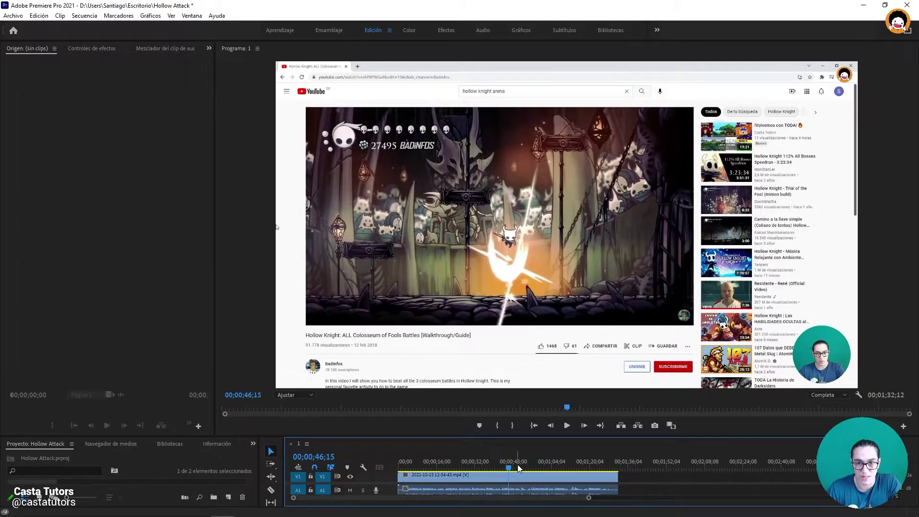
key("Right")
key("Right")
key("Right")
key("Right")
key("Right")
key("Right")
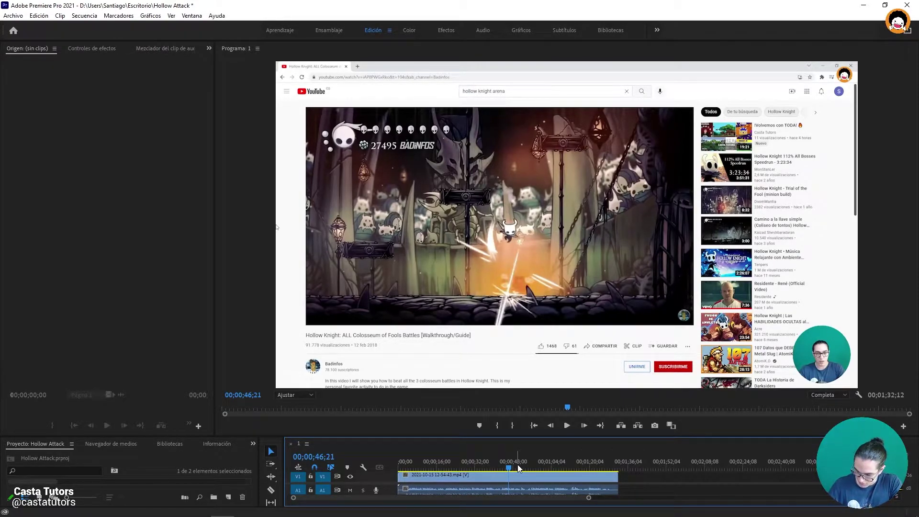
Jump ahead to a later attack and play the footage to watch the side slash
left_click_drag(506, 460, 515, 464)
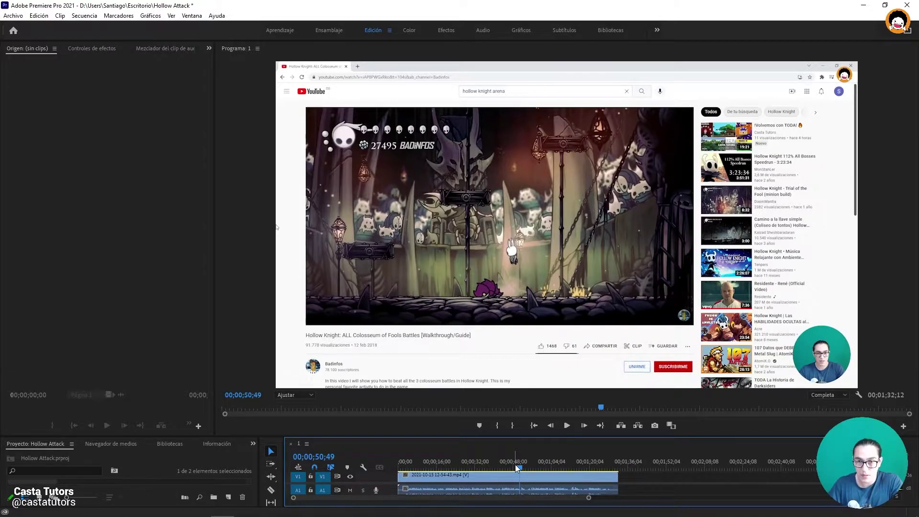
key("Right")
key("Right")
key("Right")
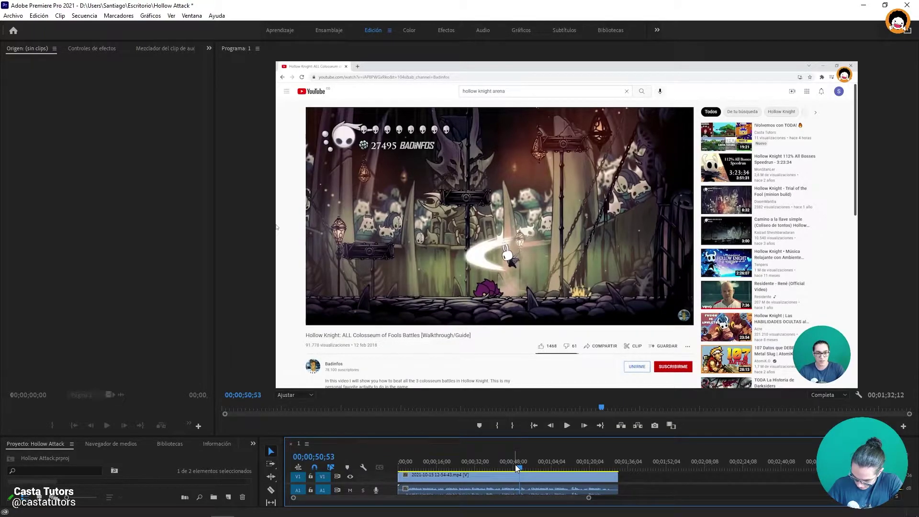
key("space")
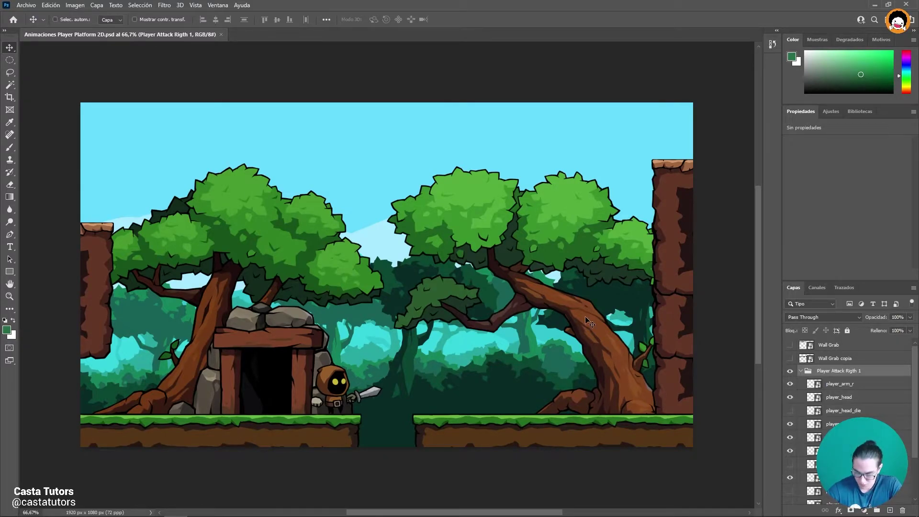
Lift the character into the trees and rotate player_sword_arm_l down to its side
left_click_drag(396, 400, 416, 216)
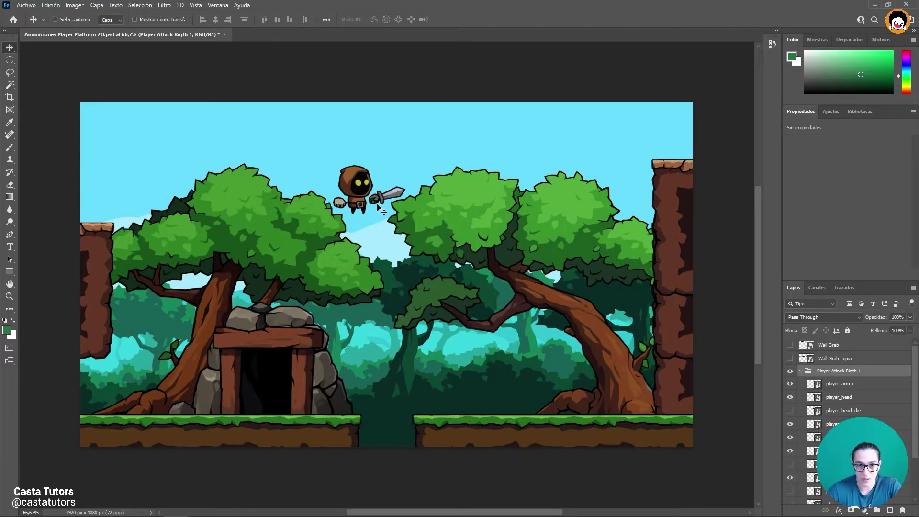
left_click(839, 397)
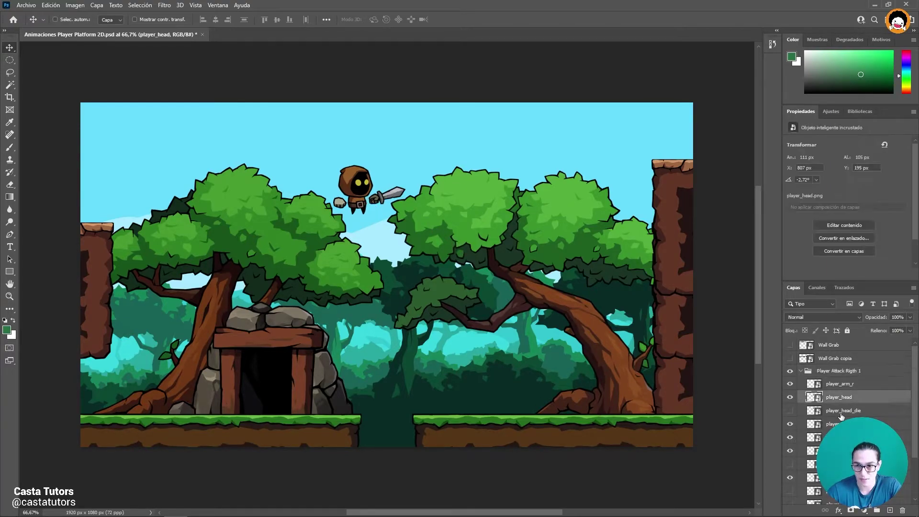
scroll(841, 416, "down", 2)
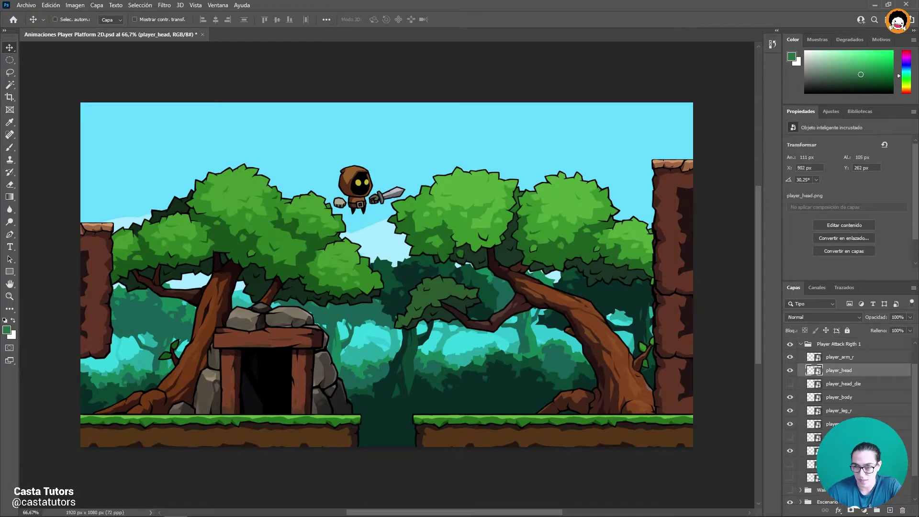
left_click(390, 196, "ctrl")
key("ctrl+t")
left_click_drag(429, 223, 316, 182)
key("Return")
left_click_drag(429, 209, 387, 219)
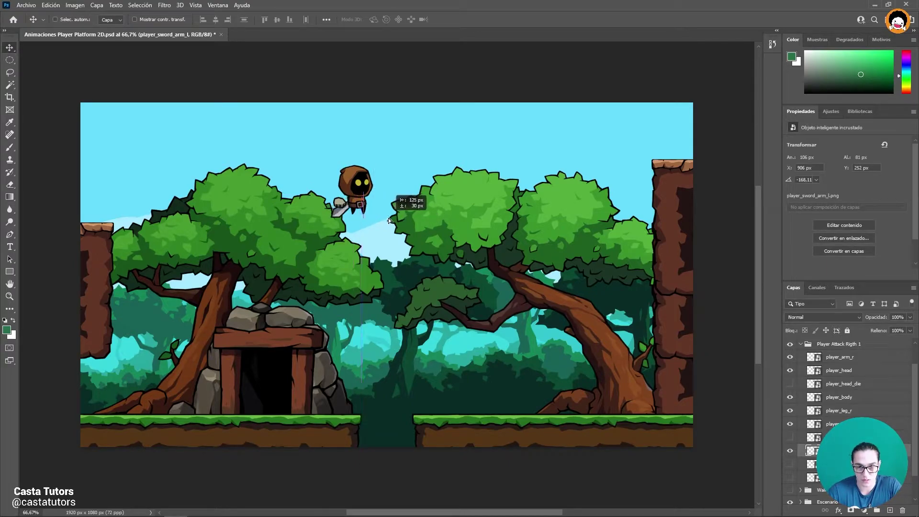
left_click(831, 355)
Tilt player_head slightly and nudge it a few pixels left
left_click(834, 371)
key("ctrl+t")
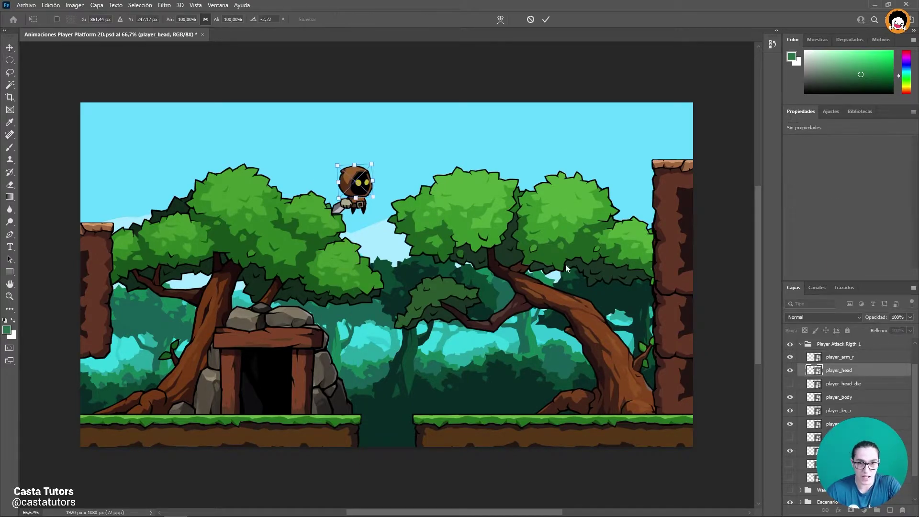
left_click_drag(403, 221, 404, 216)
key("Return")
key("Left")
key("Left")
key("Left")
key("Left")
Rasterize the player_head layer
scroll(369, 166, "up", 3)
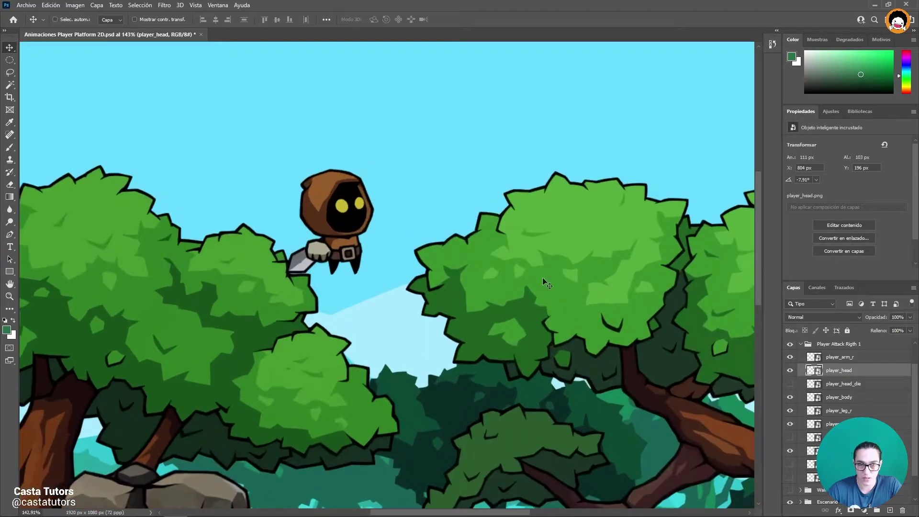
scroll(400, 229, "up", 1)
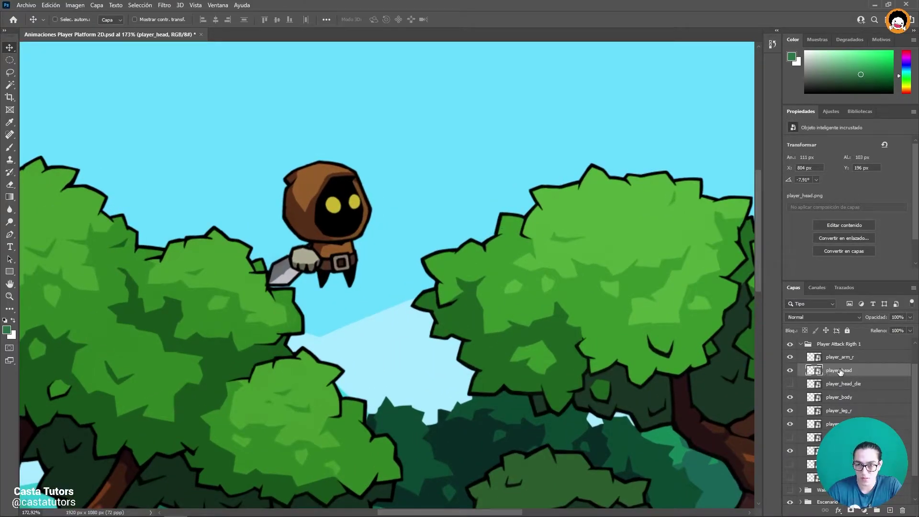
right_click(840, 372)
left_click(763, 280)
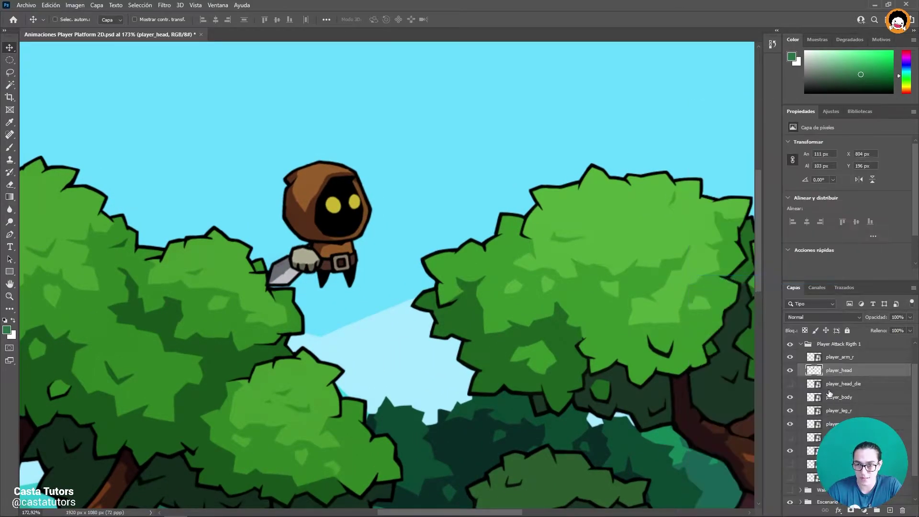
Polygonal-lasso both eyes, cut them from player_head and paste them onto their own layer
left_click(10, 60)
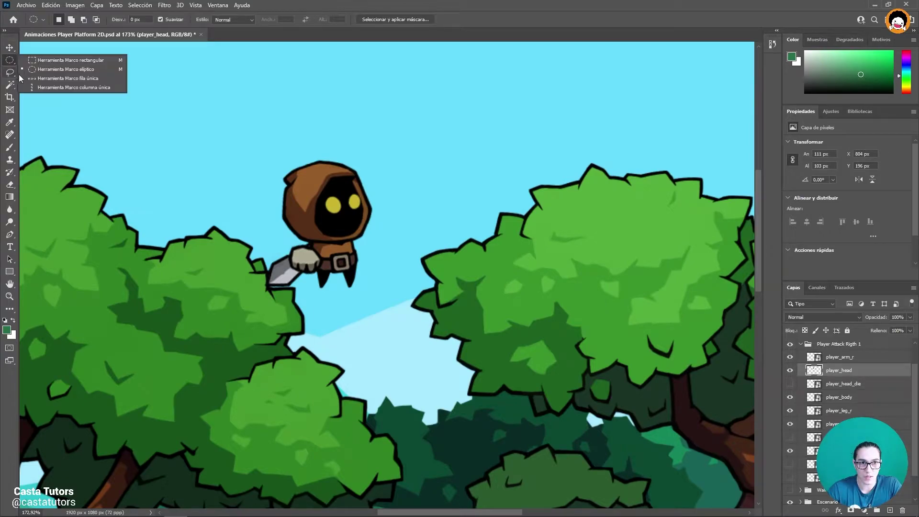
left_click(10, 73)
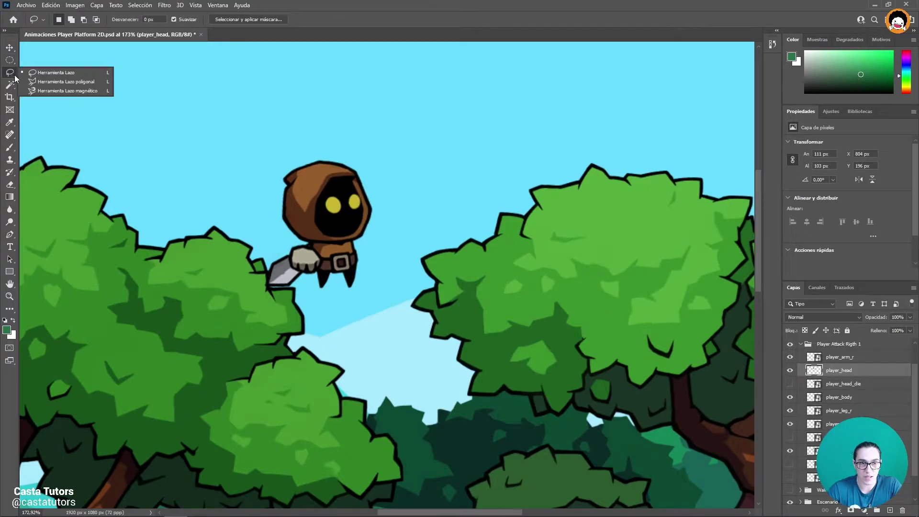
left_click(41, 82)
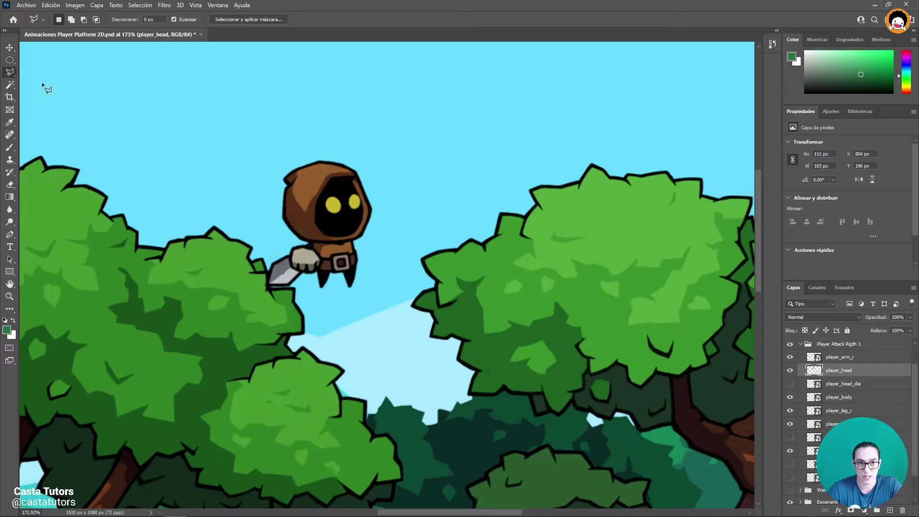
scroll(328, 206, "up", 3)
left_click(316, 183)
left_click(306, 205)
left_click(344, 228)
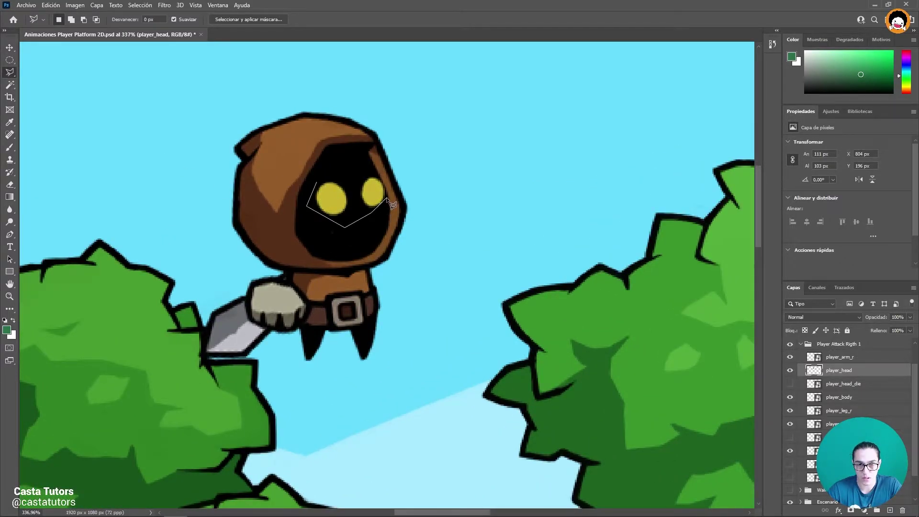
double_click(384, 200)
key("Delete")
key("ctrl+d")
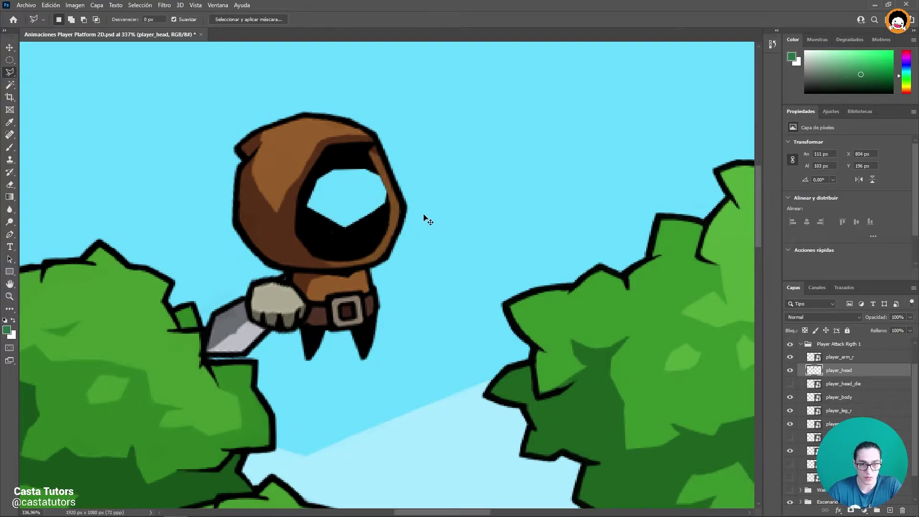
key("ctrl+v")
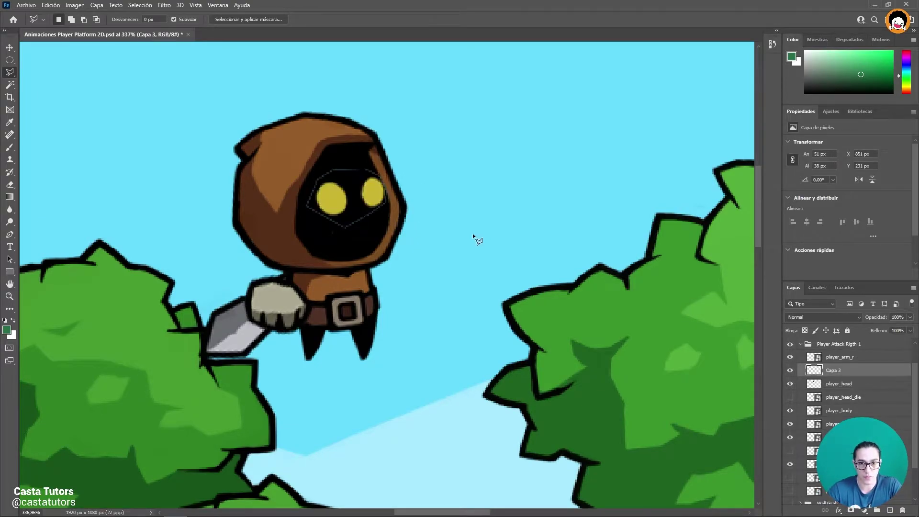
With Capa 3 hidden, brush black over the eyes on player_head, then show Capa 3 again
left_click(838, 384)
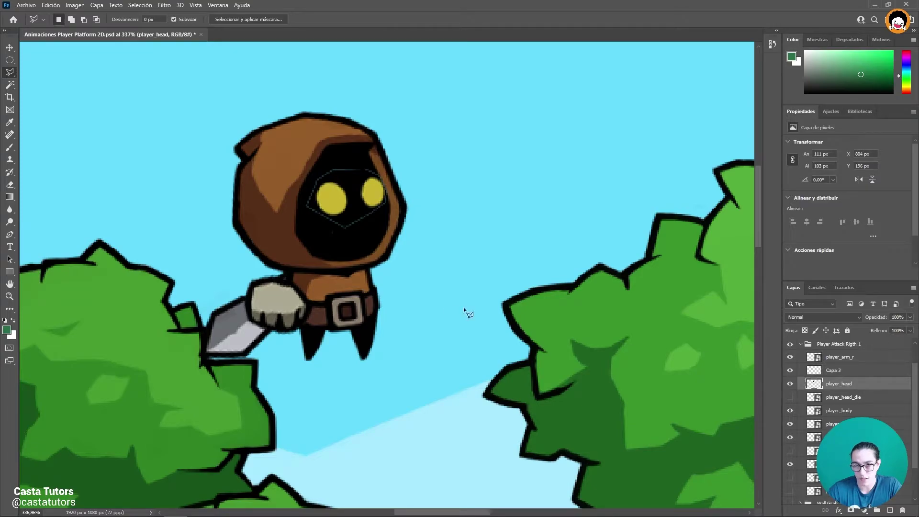
left_click(13, 144)
key("d")
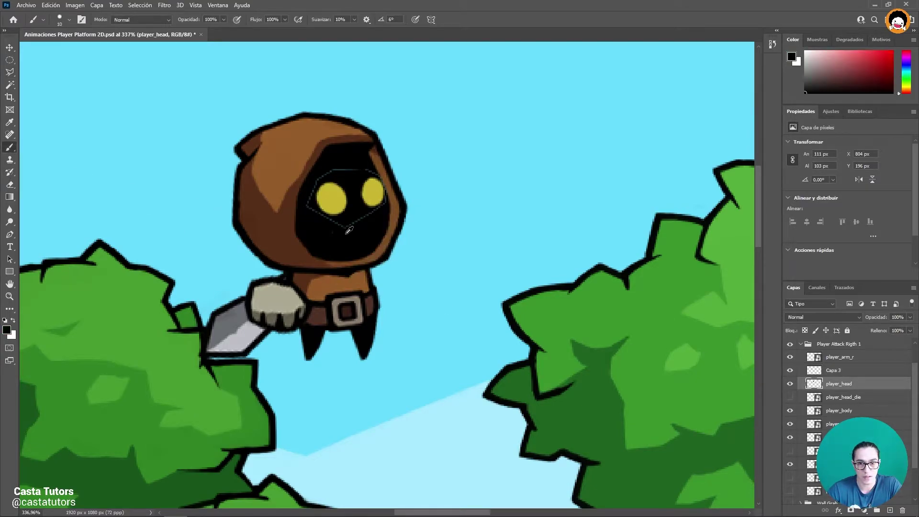
left_click(789, 371)
mouse_move(344, 229)
left_mouse_down()
mouse_move(324, 179)
mouse_move(362, 187)
left_mouse_up()
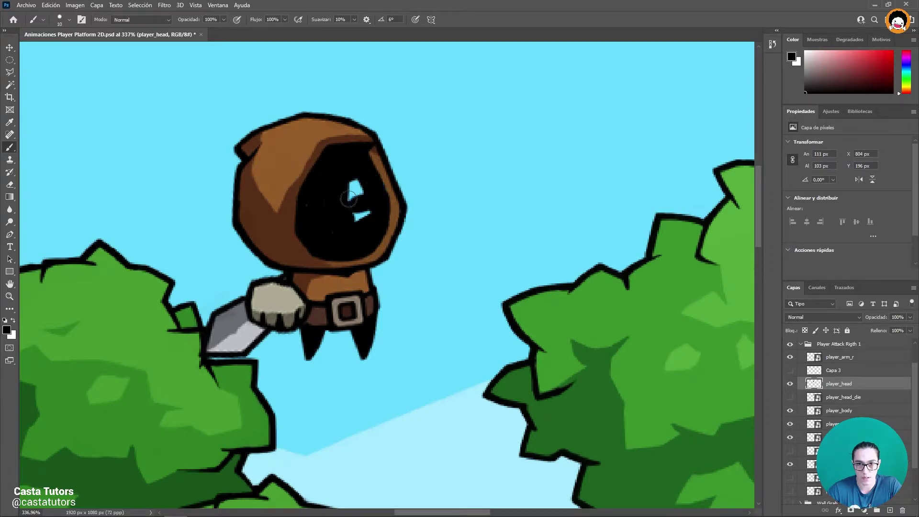
key("v")
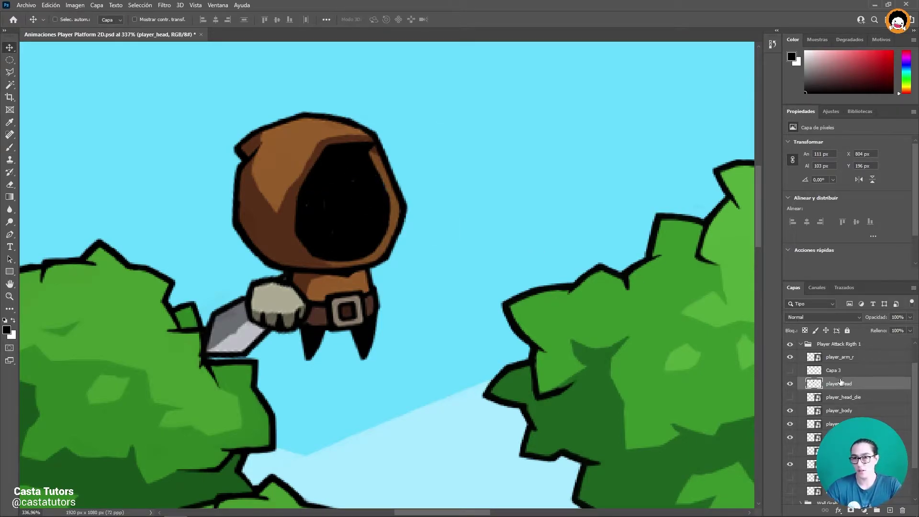
left_click(790, 371)
Rename Capa 3 to Ojos, move it into the sky and Magic-Wand-delete the surrounding black
double_click(833, 370)
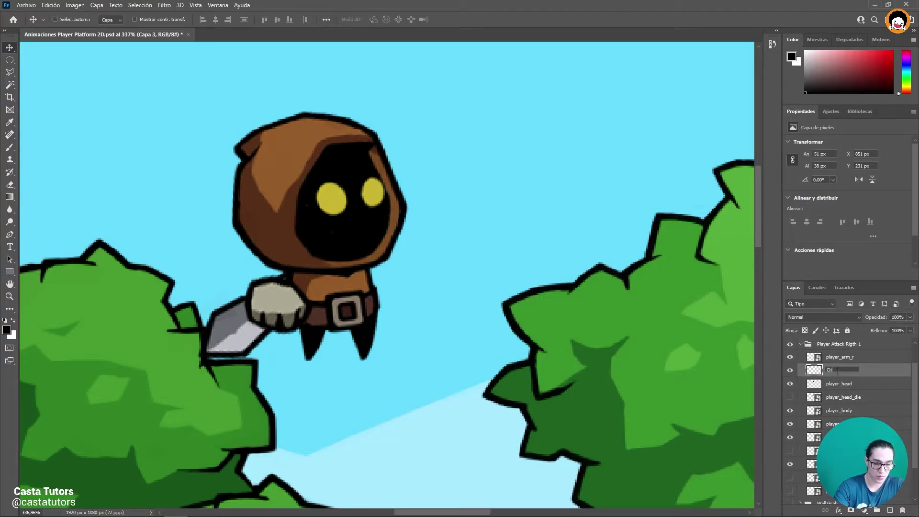
type("os")
key("Return")
left_click_drag(367, 188, 506, 206)
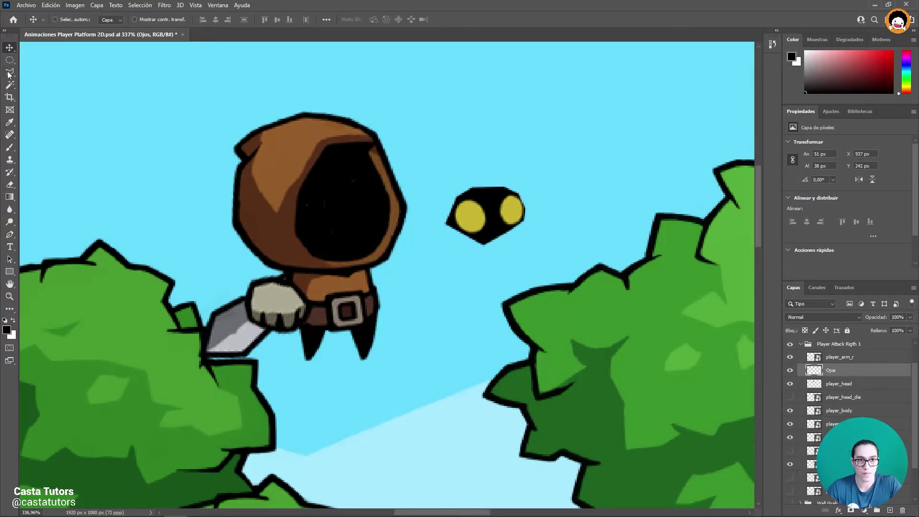
left_click(8, 86)
left_click(494, 195)
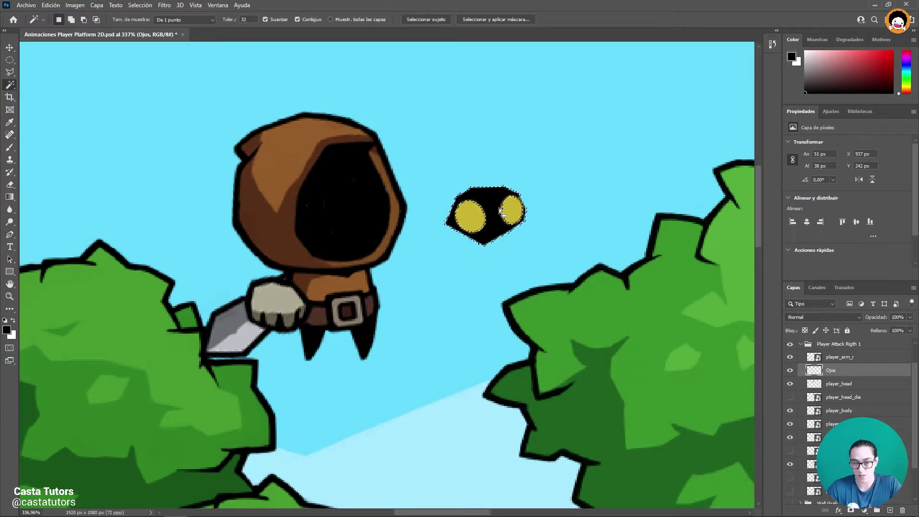
key("Delete")
key("ctrl+d")
key("v")
scroll(534, 197, "up", 5)
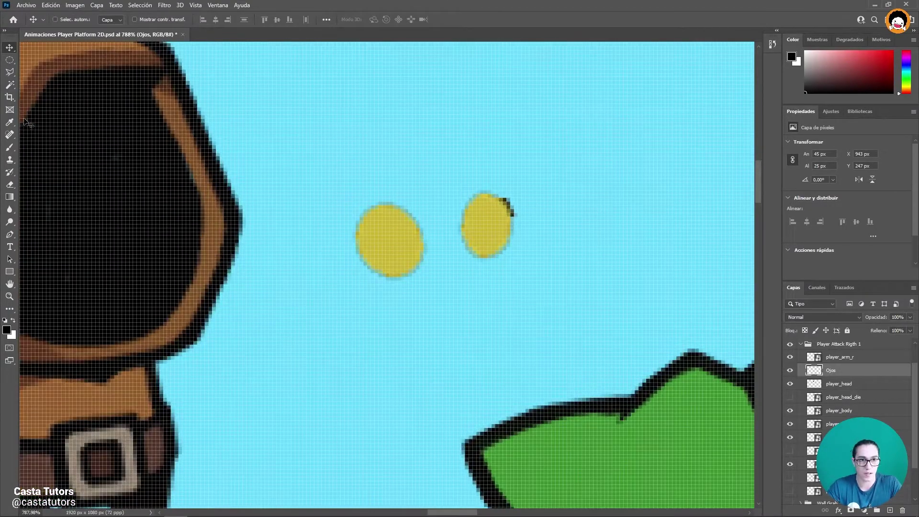
Erase stray dark pixels, lock Ojos transparency and repaint the right eye with the left eye's yellow
left_click(10, 184)
left_click(568, 157)
left_click(535, 177)
left_click(13, 49)
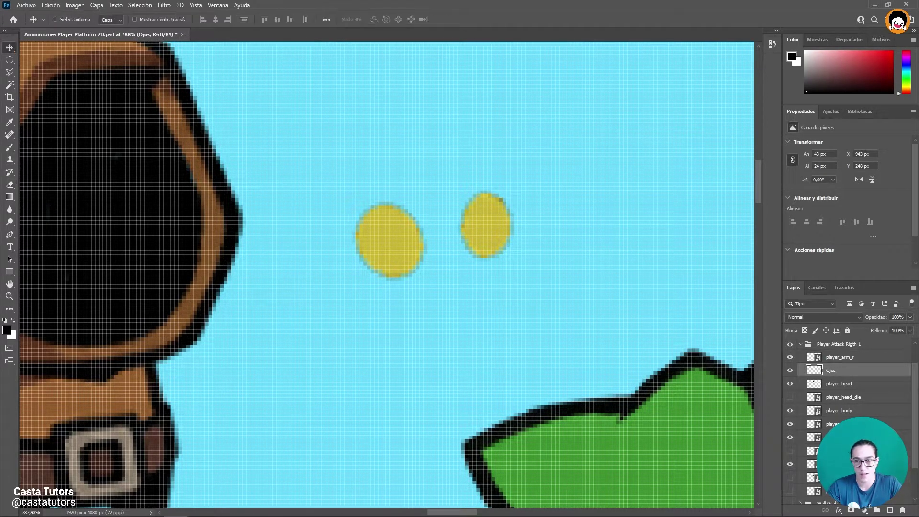
left_click(805, 330)
left_click(10, 147)
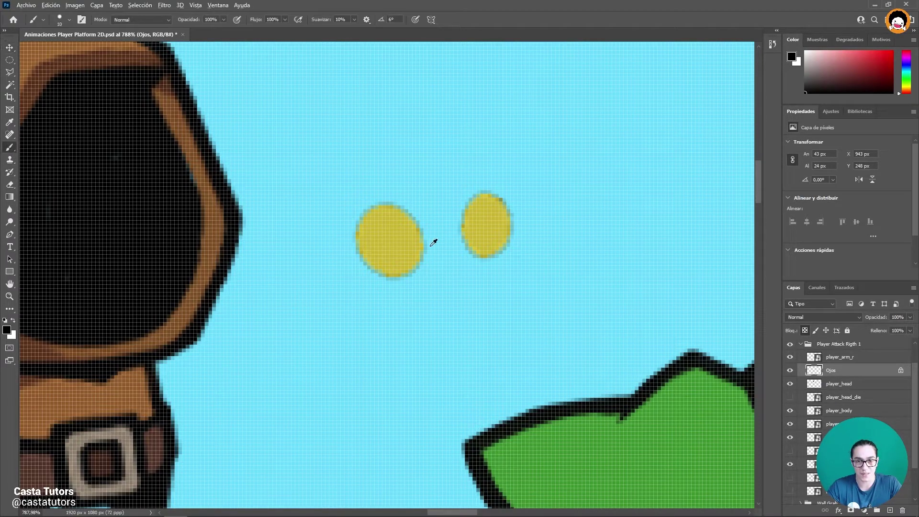
left_click(387, 240, "alt")
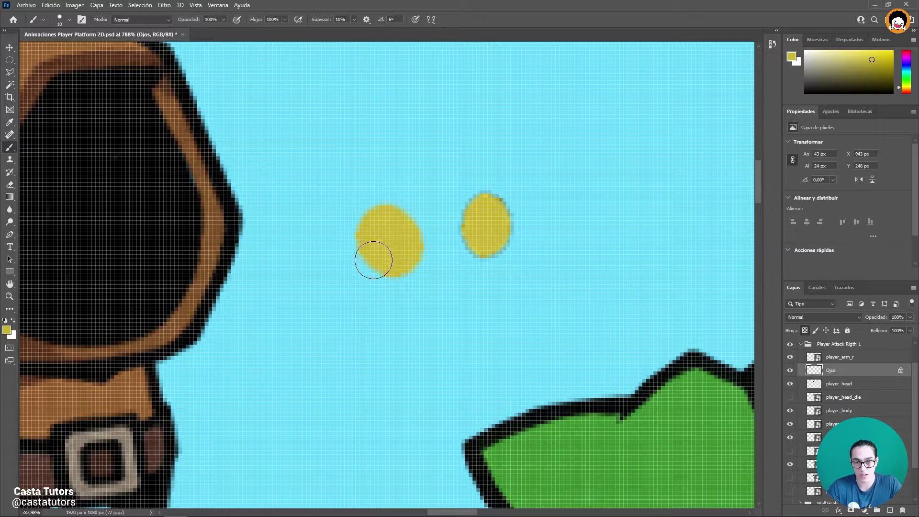
left_click_drag(498, 250, 492, 199)
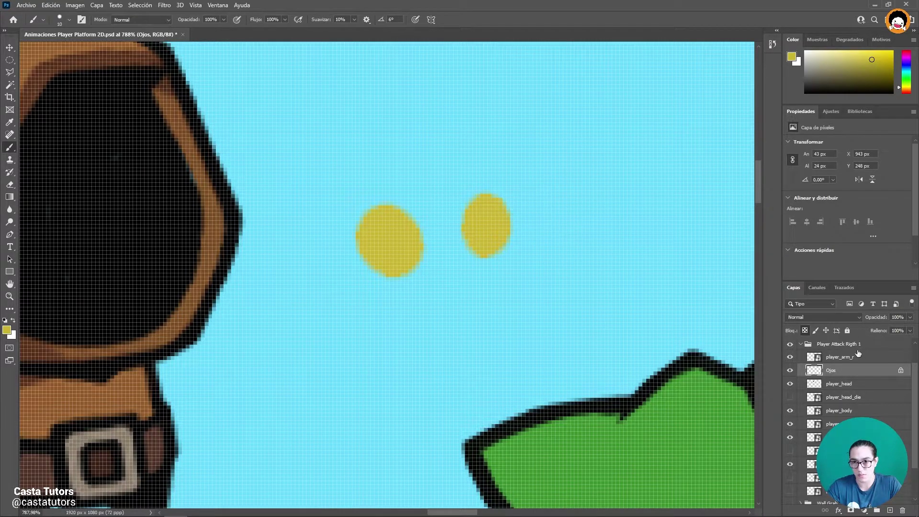
Move the eyes back into the hood, nudging them slightly left
left_click(10, 47)
scroll(405, 282, "down", 3)
left_click_drag(497, 323, 315, 295)
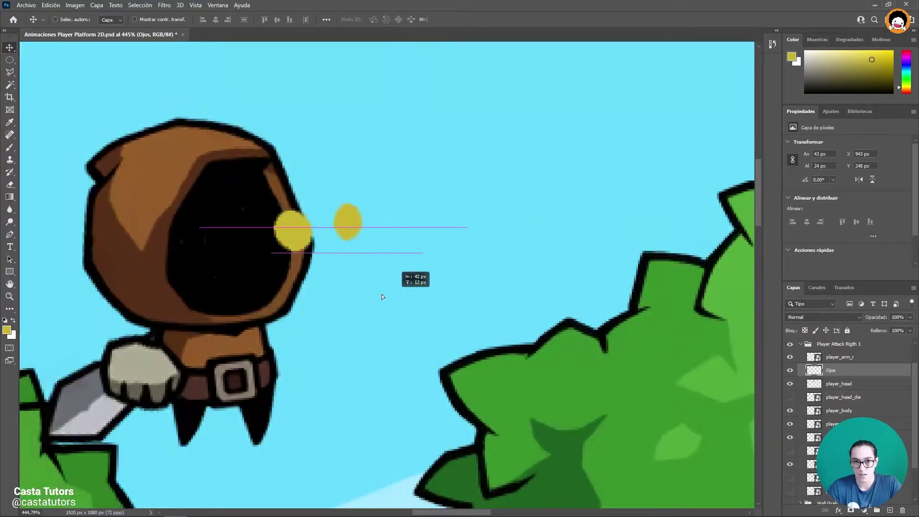
scroll(316, 297, "down", 3)
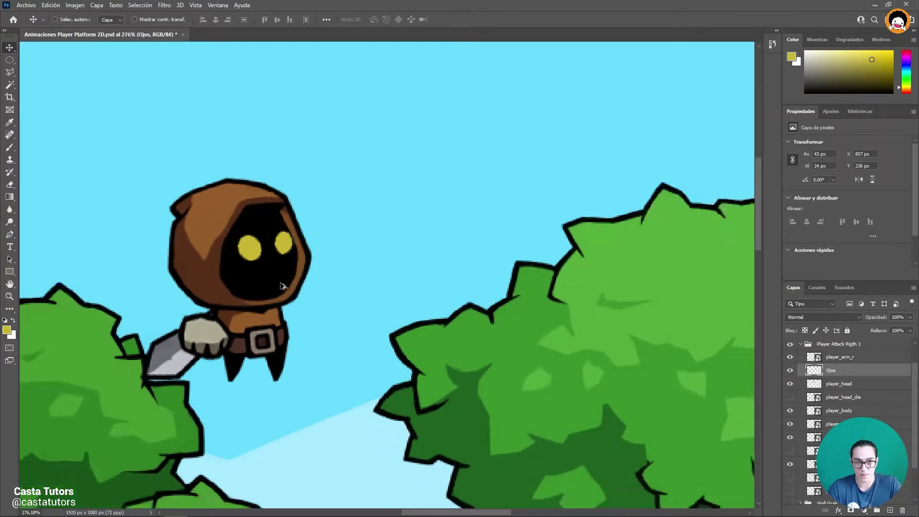
scroll(321, 292, "up", 3)
left_click_drag(329, 286, 323, 285)
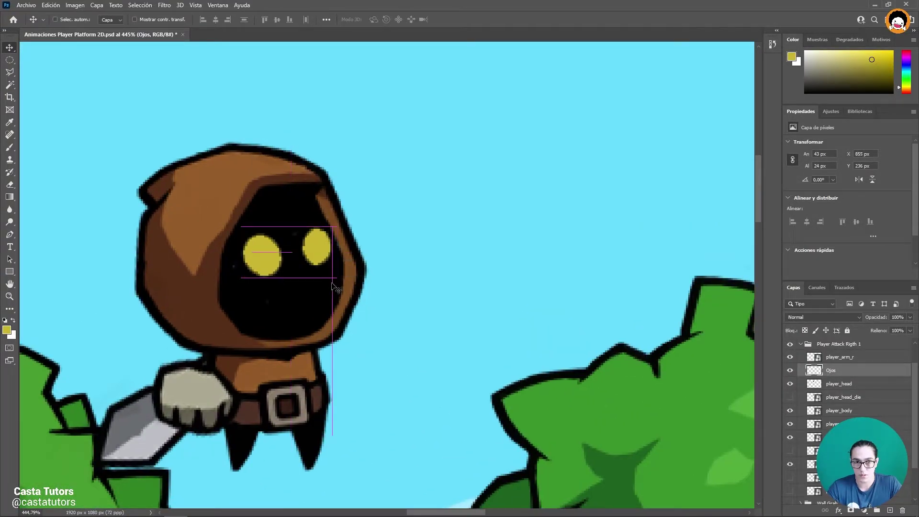
Lasso the left eye, cut it from Ojos and paste it as its own layer
left_click(10, 72)
left_click(243, 228)
left_click(234, 266)
left_click(252, 302)
left_click(291, 295)
left_click(292, 262)
left_click(291, 235)
double_click(259, 219)
key("ctrl+x")
key("ctrl+v")
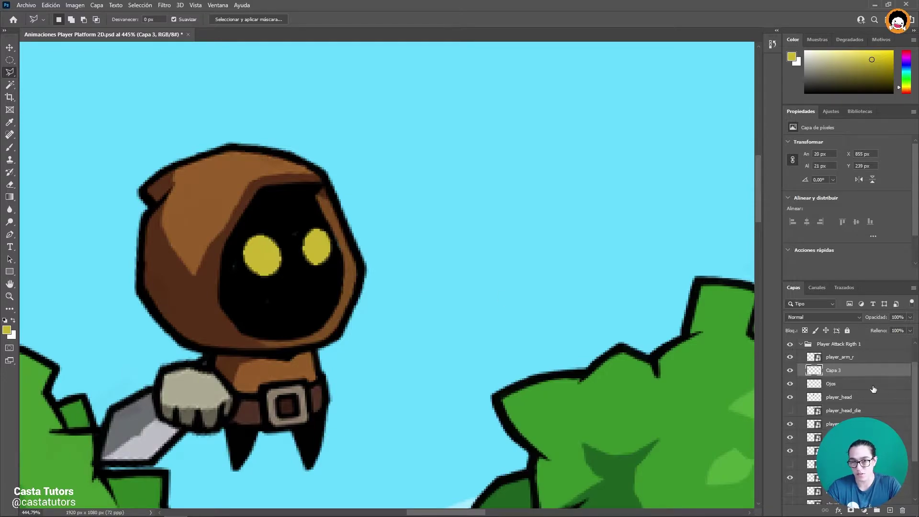
Name the eye layers Ojo1 and Ojo2, nudge Ojo1 up and shift Ojo2 up-left
double_click(835, 371)
type("Ojo1")
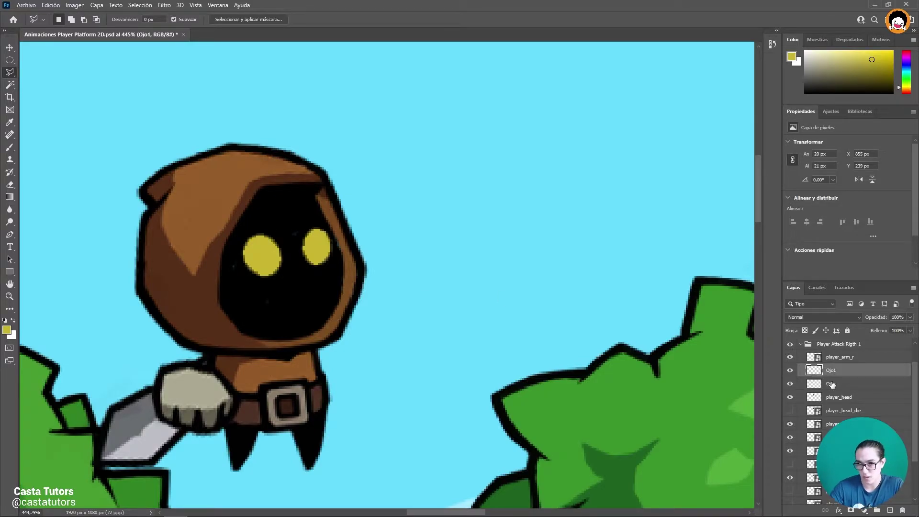
double_click(833, 384)
type("Ojo2")
left_click(832, 370)
key("v")
key("Up")
key("Up")
key("Up")
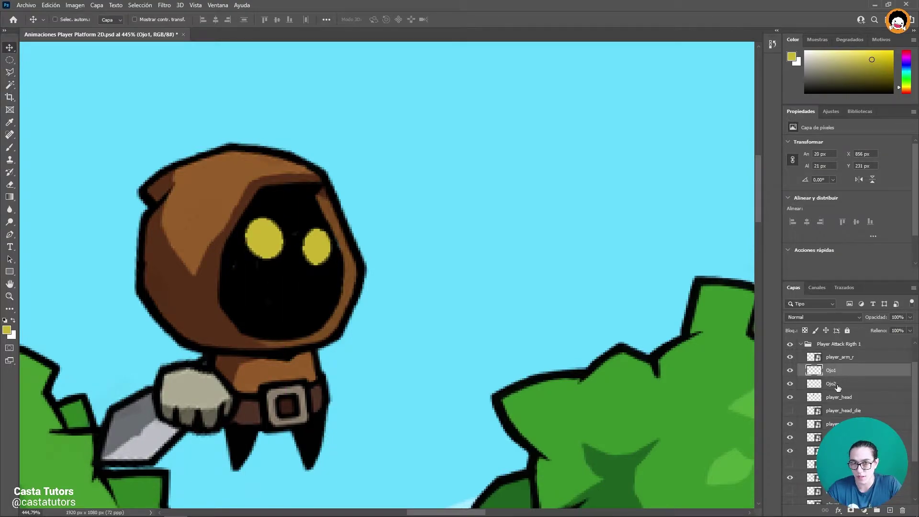
left_click(837, 387)
left_click_drag(327, 263, 321, 246)
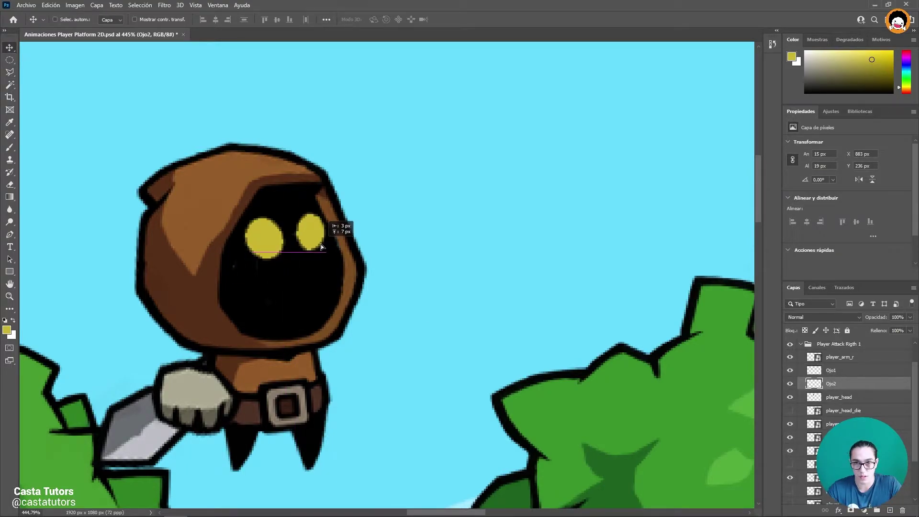
scroll(464, 363, "down", 5, "alt")
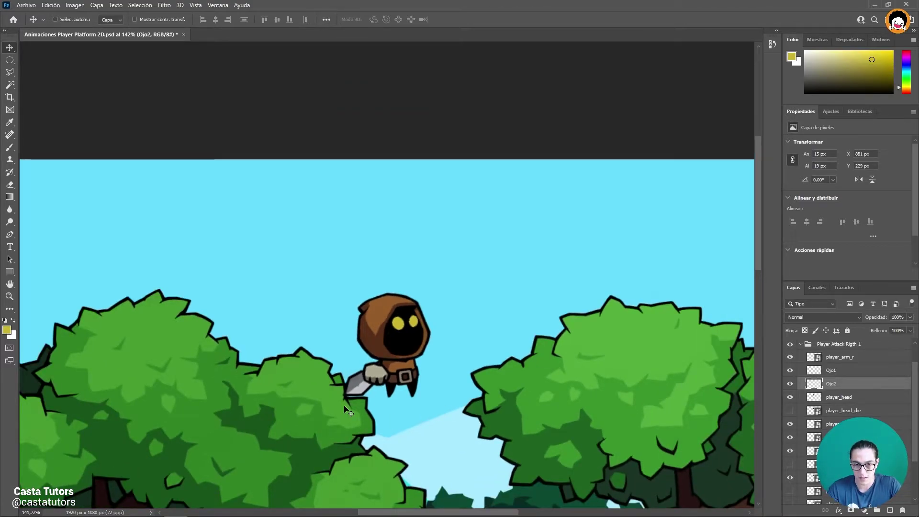
Collapse Player Attack Rigth 1, Alt-drag a copy up-right, and fade the original to 53% opacity
left_click(397, 390, "ctrl")
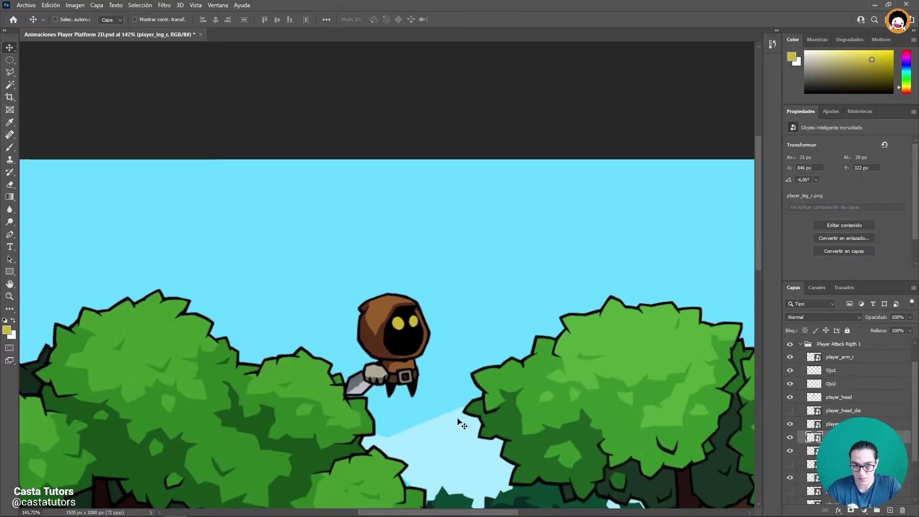
key("alt+bracketleft")
scroll(473, 402, "down", 2, "alt")
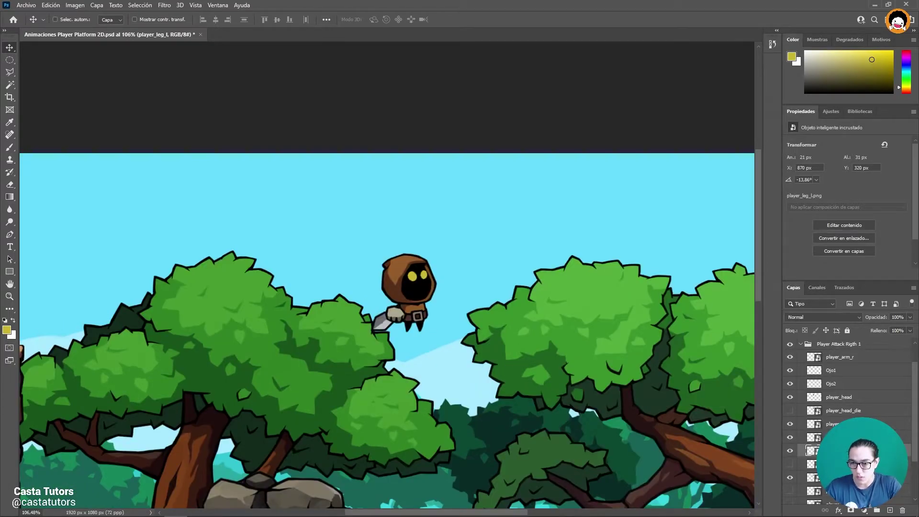
left_click(809, 348)
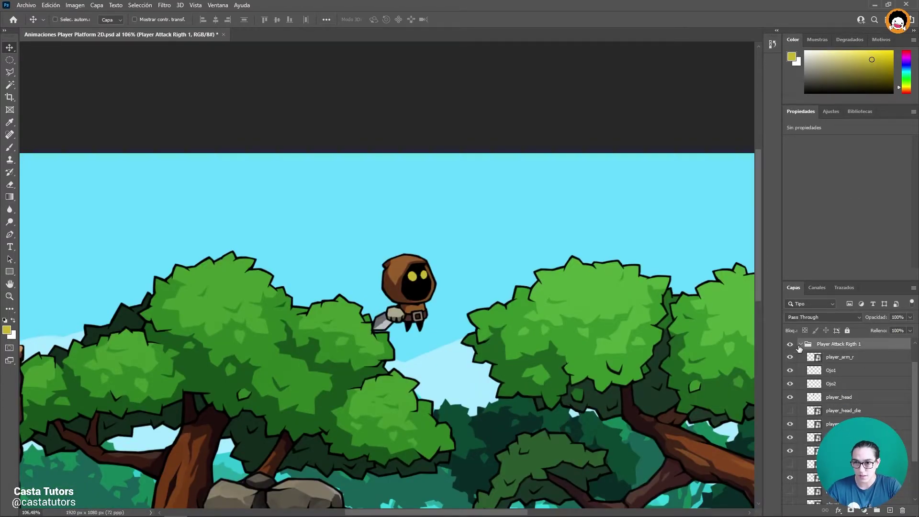
left_click(799, 345)
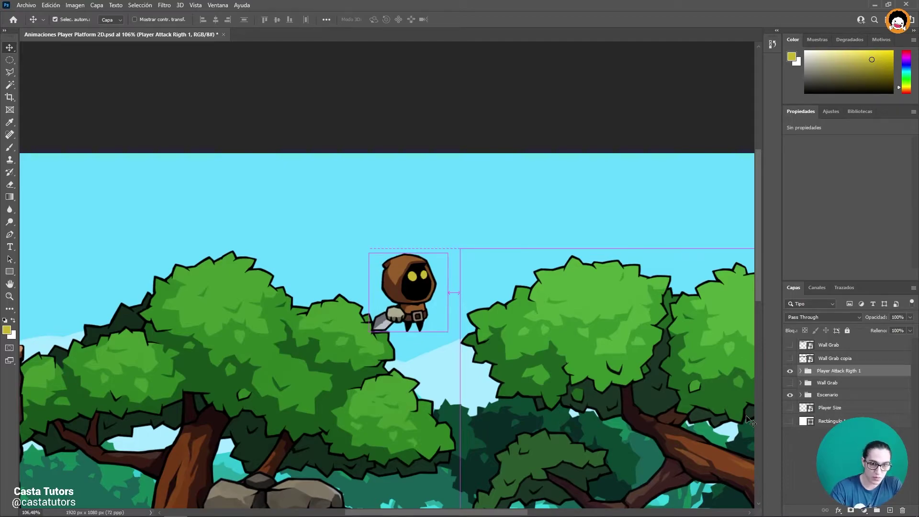
left_click_drag(443, 304, 470, 261)
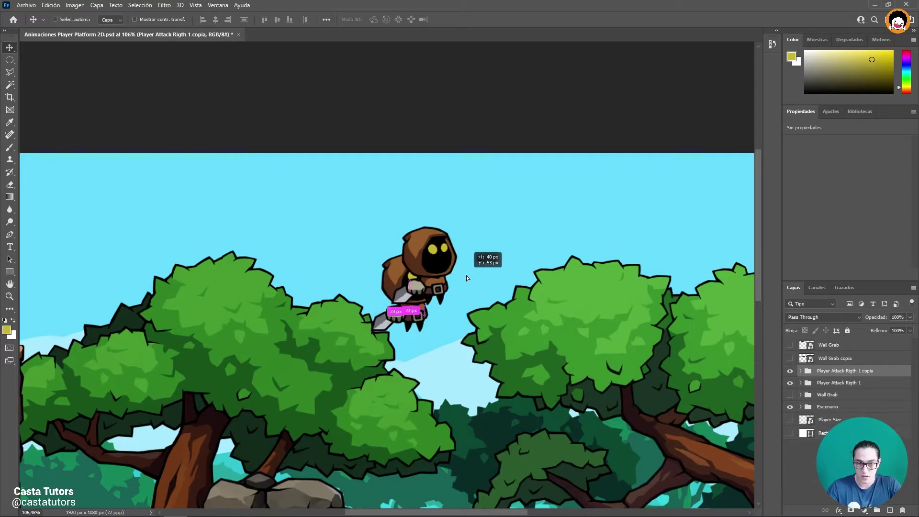
left_click(846, 383)
left_click_drag(876, 318, 855, 323)
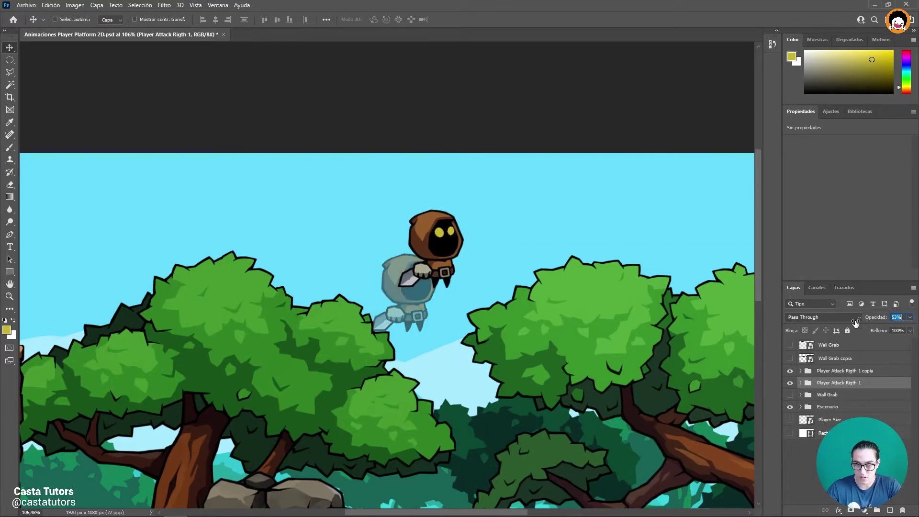
Shift the copy slightly down-left and rotate its sword arm outward, cancelling a whole-group tilt
left_click_drag(468, 286, 462, 291)
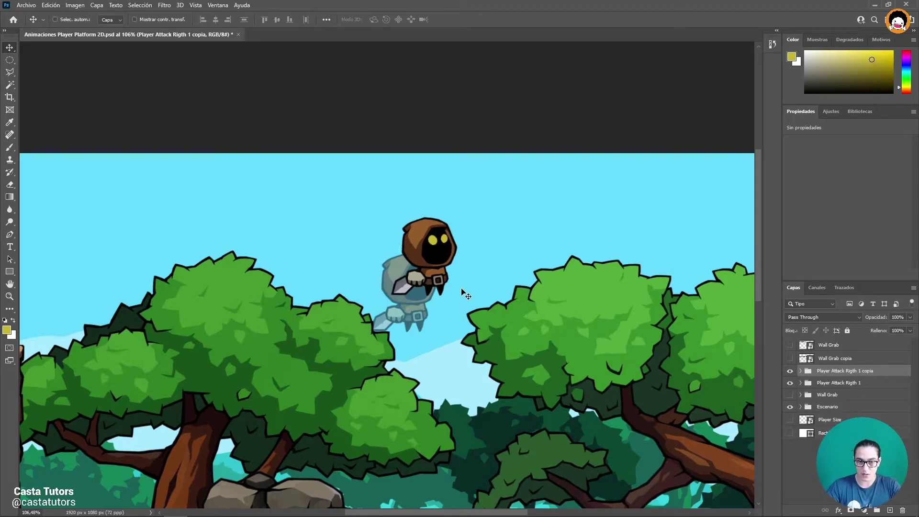
left_click(411, 283, "ctrl")
key("ctrl+t")
left_click_drag(478, 307, 543, 314)
left_click_drag(496, 289, 496, 297)
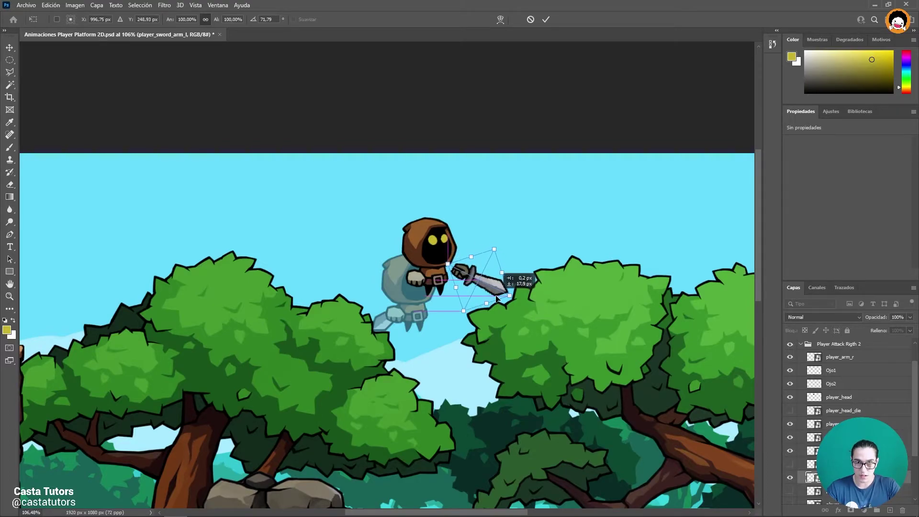
left_click(848, 348)
key("ctrl+t")
left_click_drag(513, 316, 518, 310)
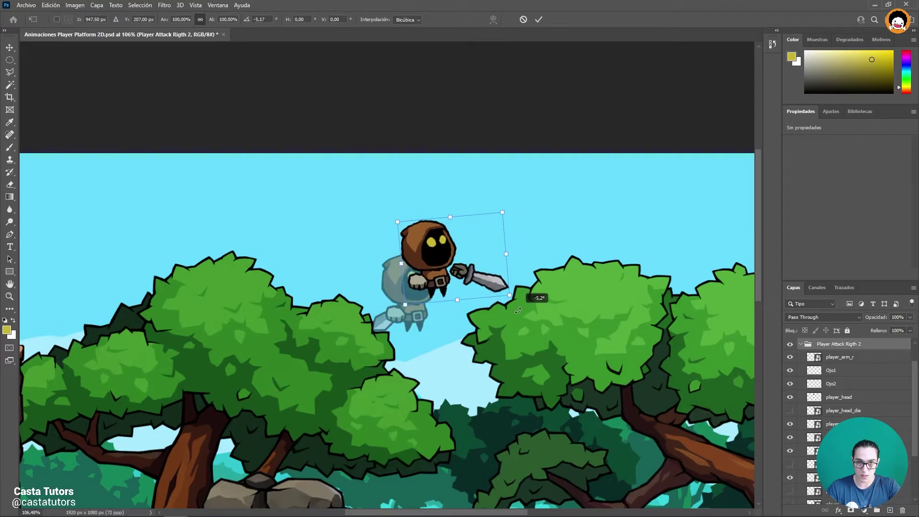
key("Escape")
left_click_drag(481, 283, 503, 299)
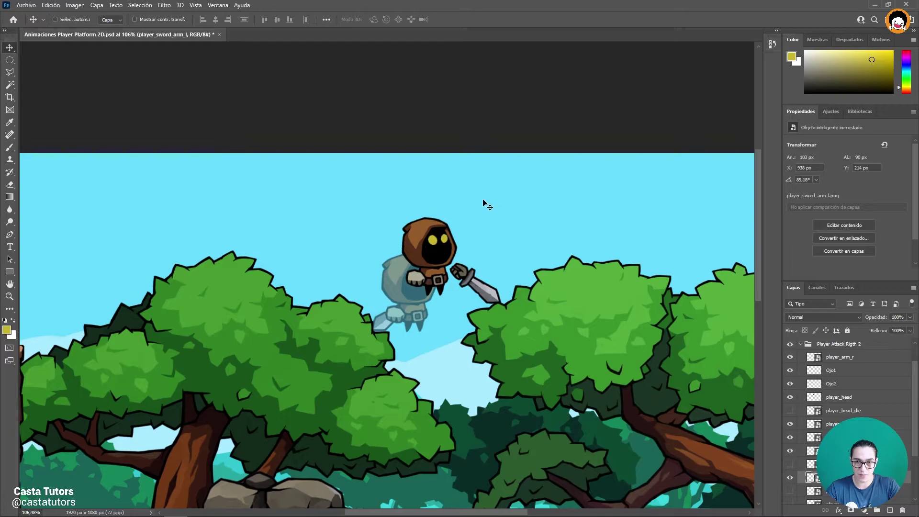
Rotate the sword arm up to about 73° and nudge it up and left
key("ctrl+t")
mouse_move(525, 323)
left_mouse_down()
mouse_move(528, 311)
mouse_move(493, 288)
left_mouse_up()
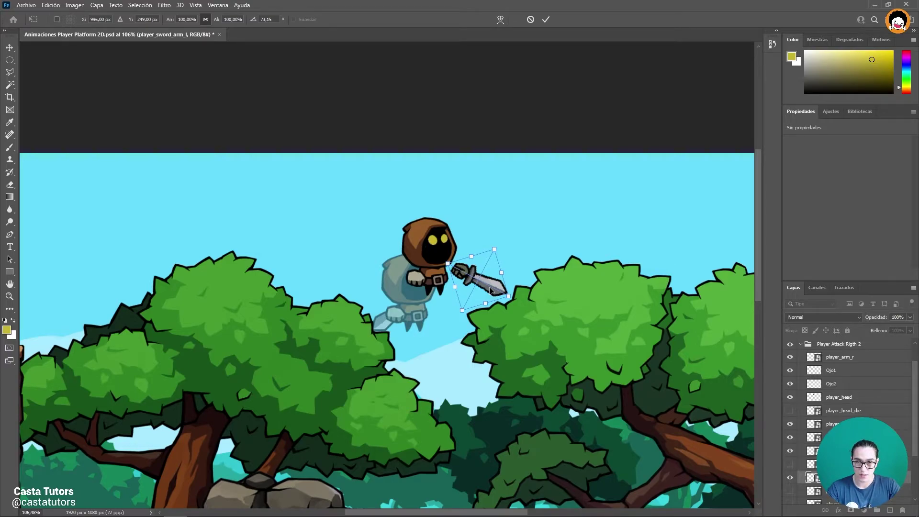
key("Return")
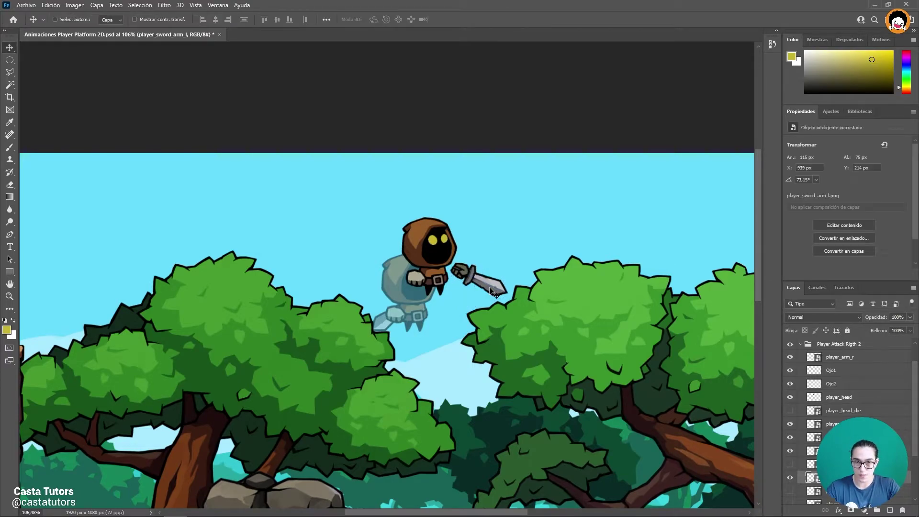
key("Left")
key("Left")
key("Left")
key("Up")
key("Up")
key("Up")
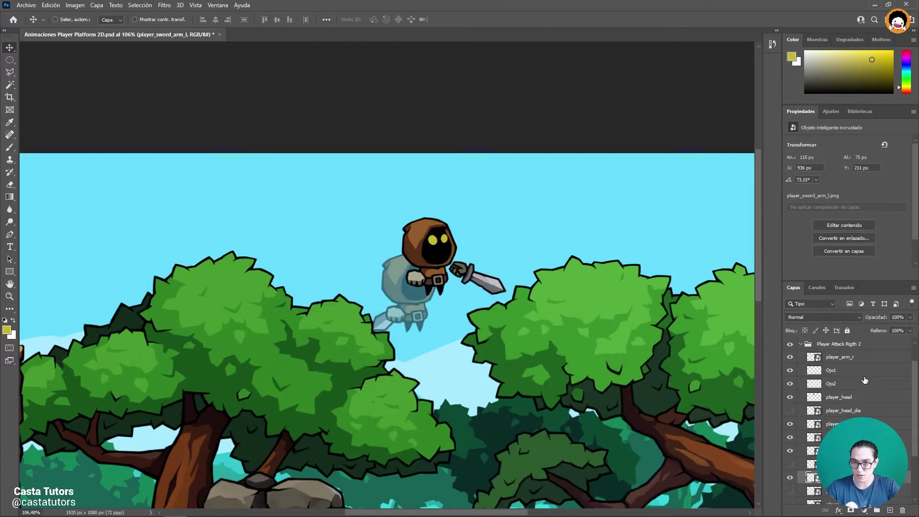
Select the head, Ojo1, Ojo2 and player_body layers and tilt them slightly
left_click(844, 397)
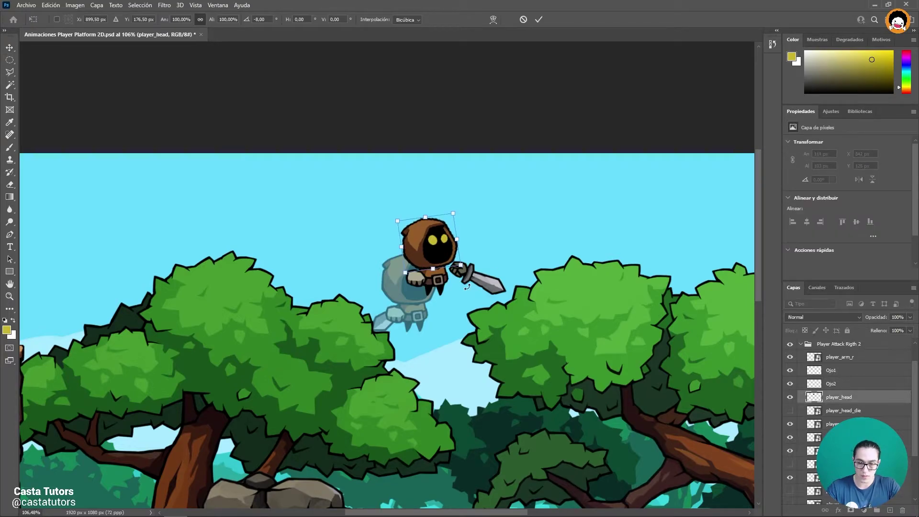
left_click(834, 373)
left_click(835, 383, "shift")
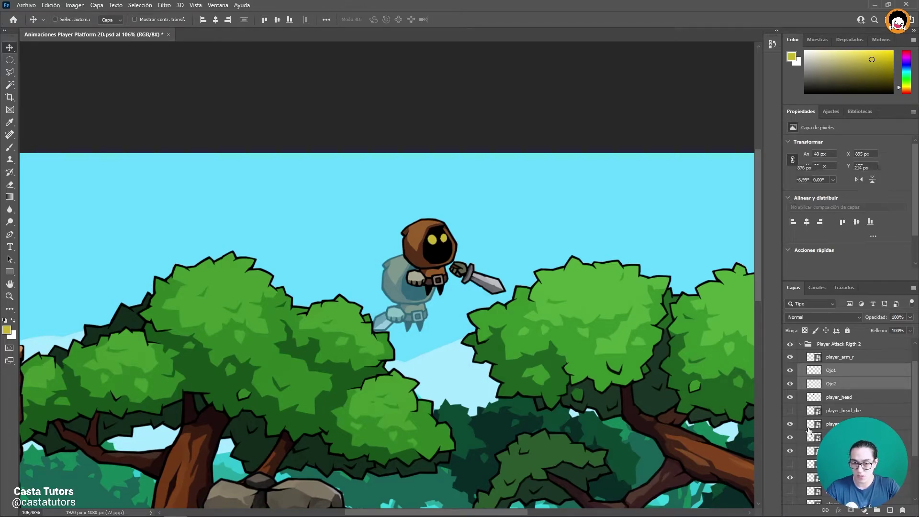
left_click(832, 423)
key("ctrl+t")
left_click_drag(469, 324, 473, 319)
key("Return")
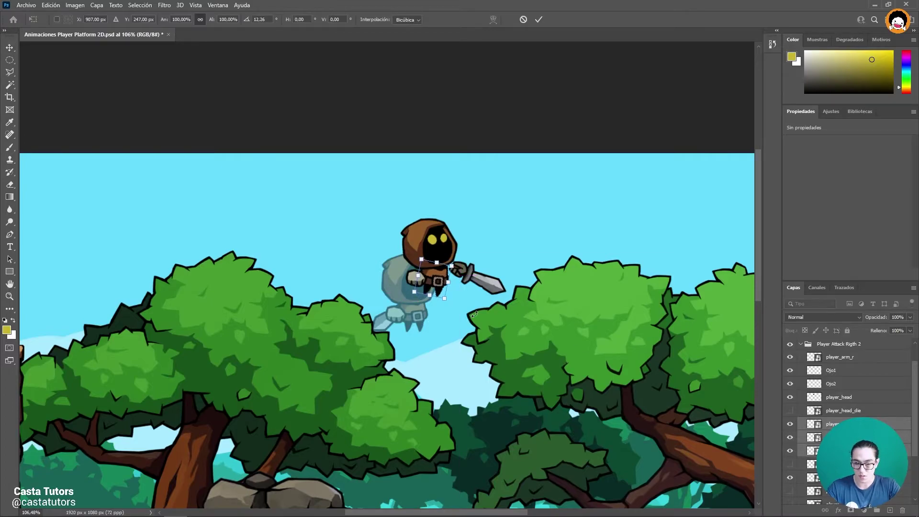
Move the right fist forward, swing the sword arm -145° behind the body, and collapse Player Attack Rigth 2
left_click(839, 357)
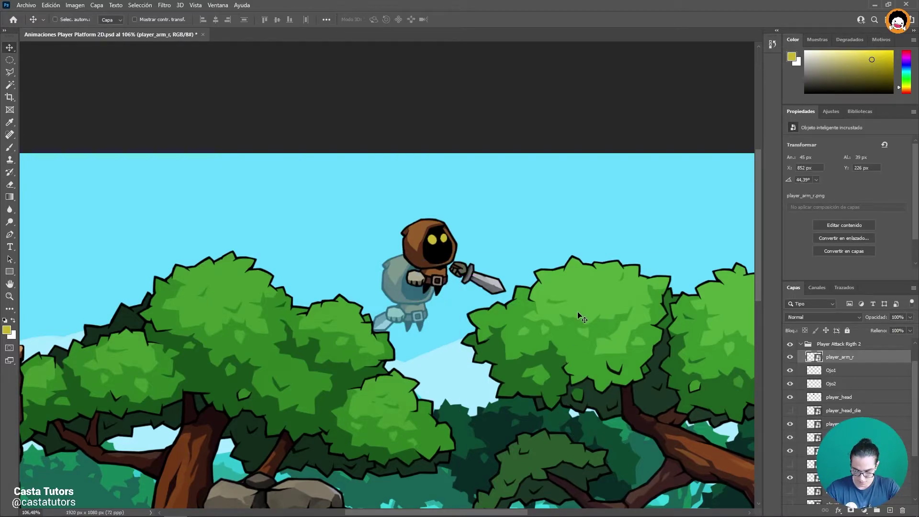
left_click_drag(539, 295, 385, 318)
left_click(474, 280, "ctrl")
key("ctrl+t")
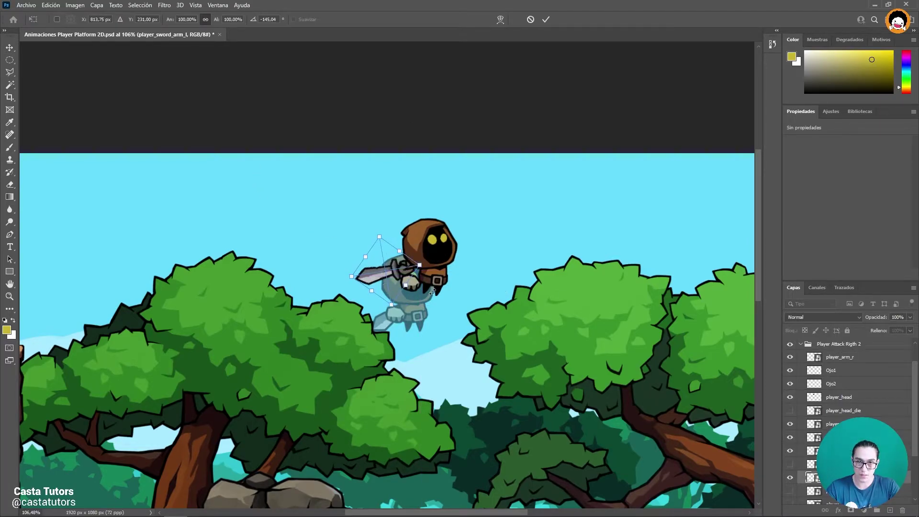
key("Return")
left_click_drag(432, 290, 503, 314)
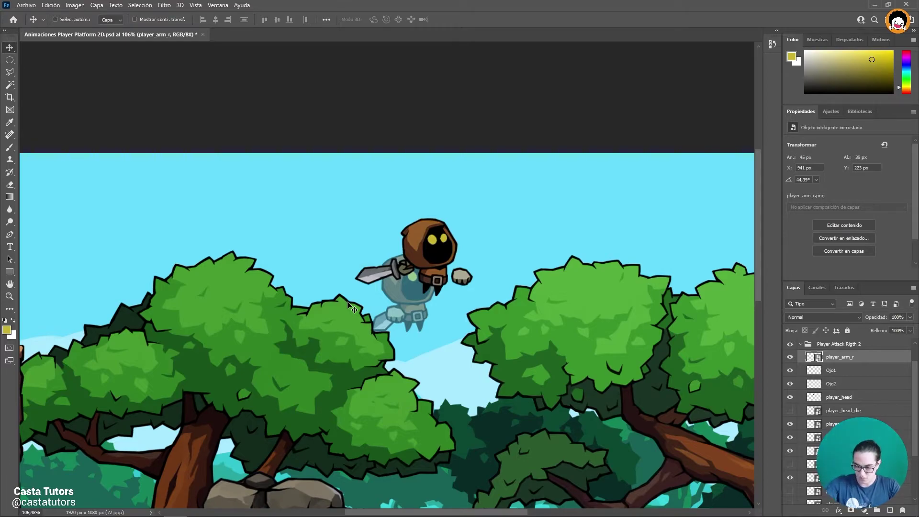
left_click(821, 344)
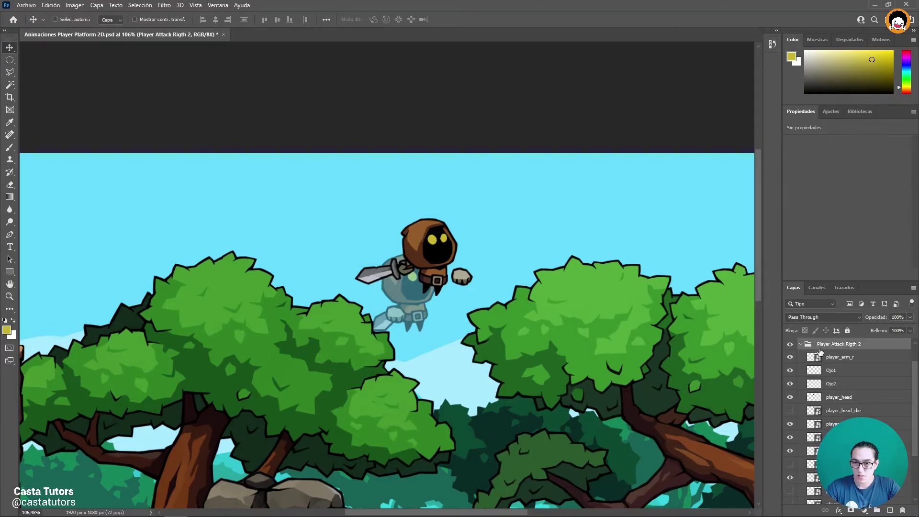
left_click(800, 344)
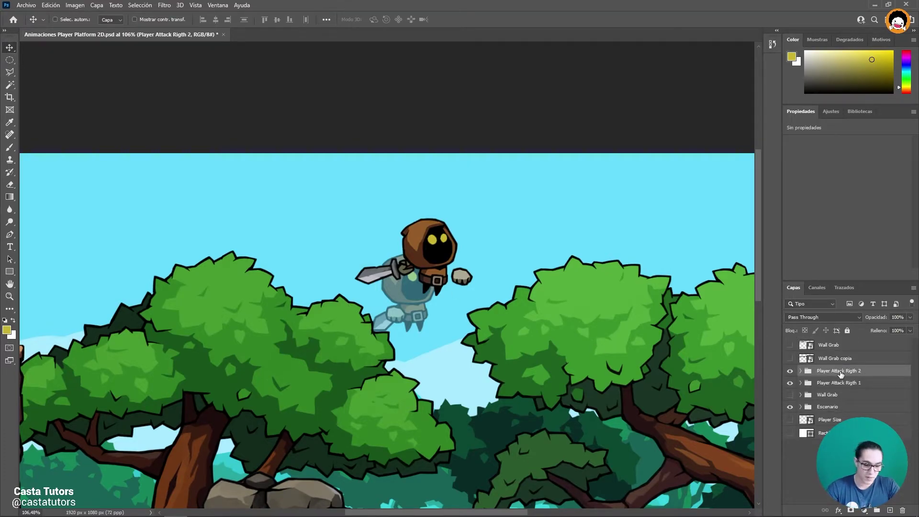
Duplicate Player Attack Rigth 2 as Rigth 3, shifted up-right and tilted, and restore Rigth 1 to 100% opacity
key("ctrl+j")
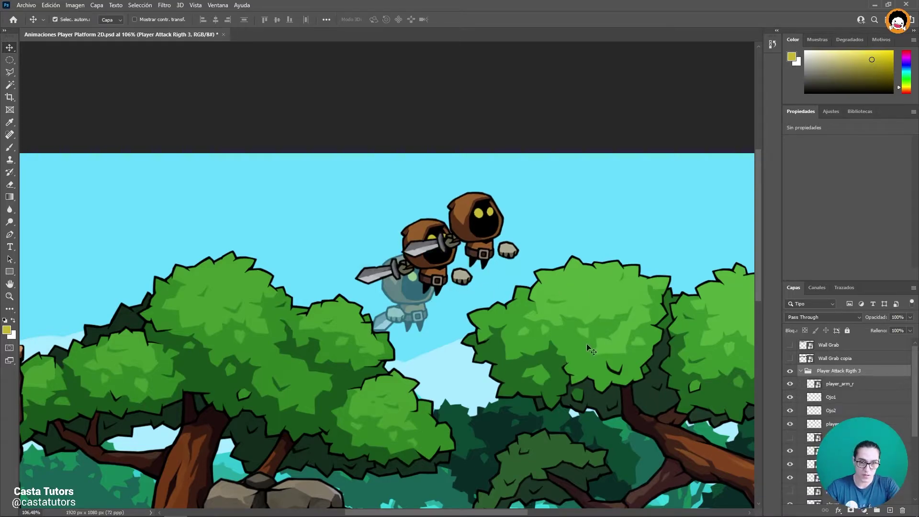
key("ctrl+t")
left_click_drag(533, 292, 537, 287)
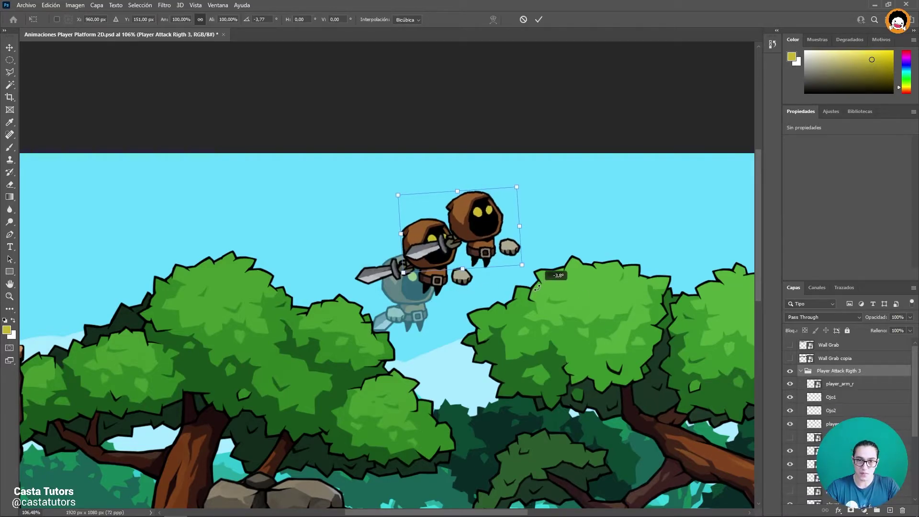
key("Return")
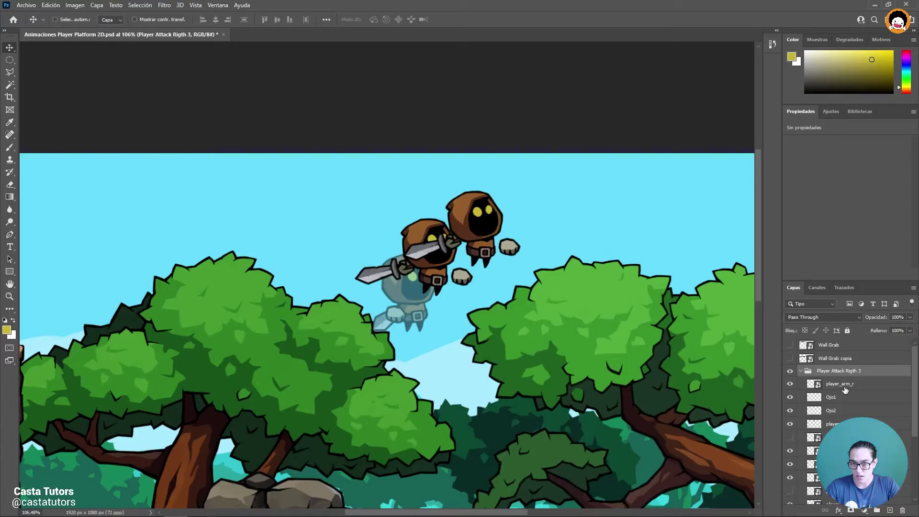
left_click(430, 251, "ctrl")
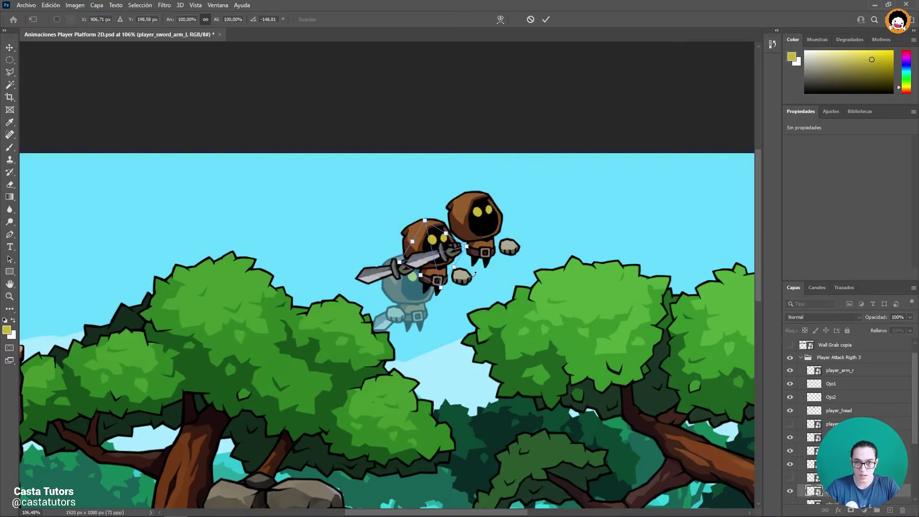
left_click(850, 382)
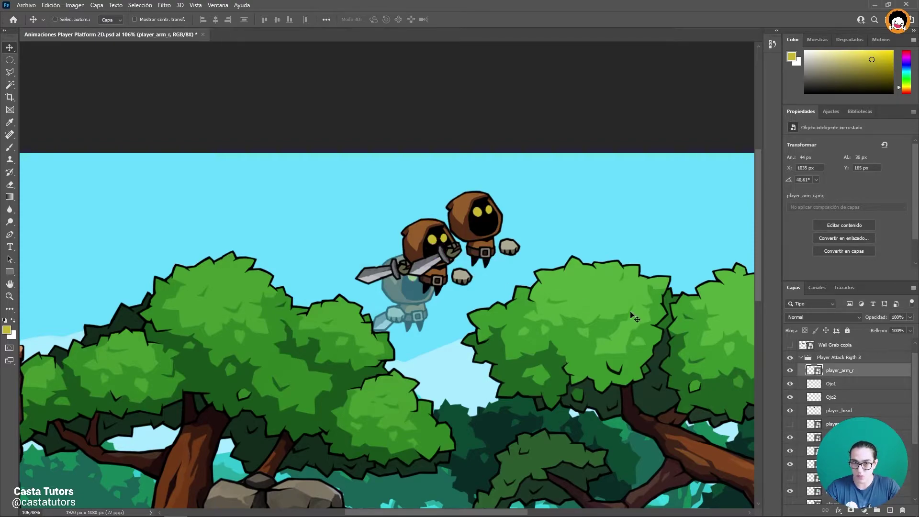
key("Return")
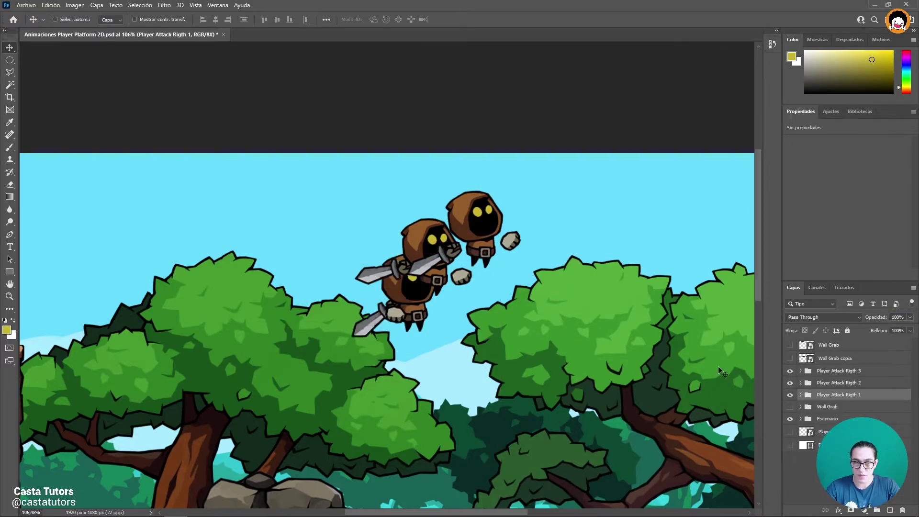
Toggle Player Attack Rigth 2 and 3 on and off to compare poses, leaving only Rigth 1 visible
left_click(790, 383)
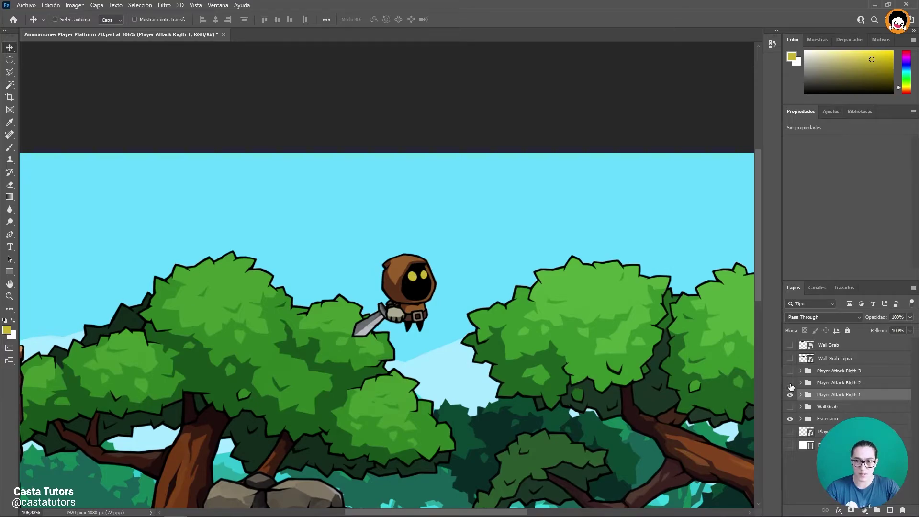
left_click(789, 384)
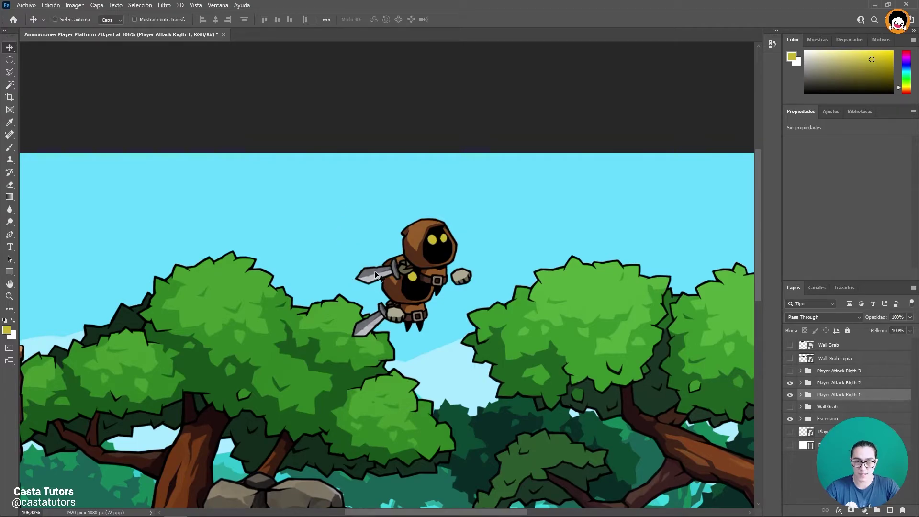
left_click(789, 371)
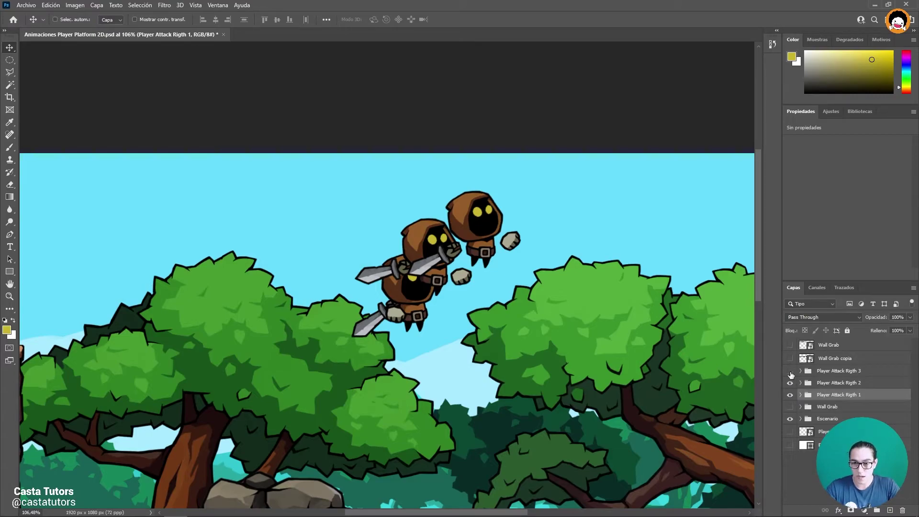
left_click(789, 371)
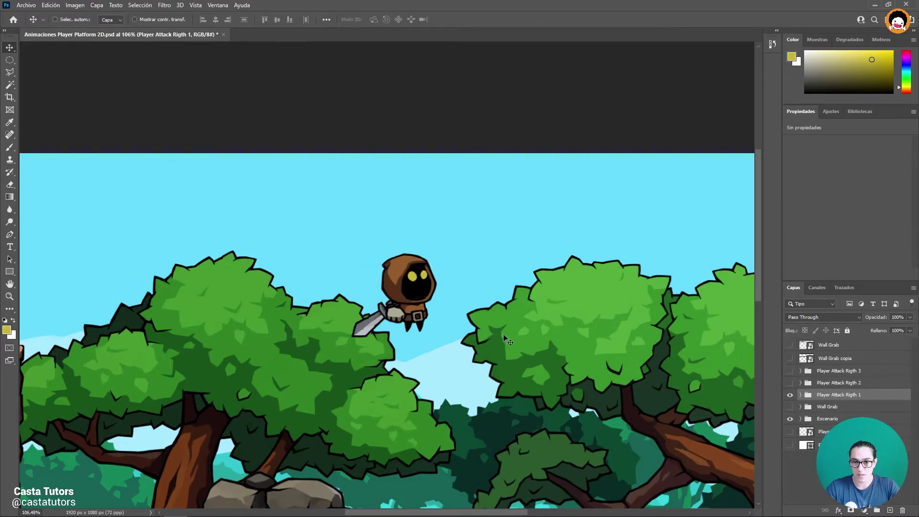
scroll(502, 334, "down", 5)
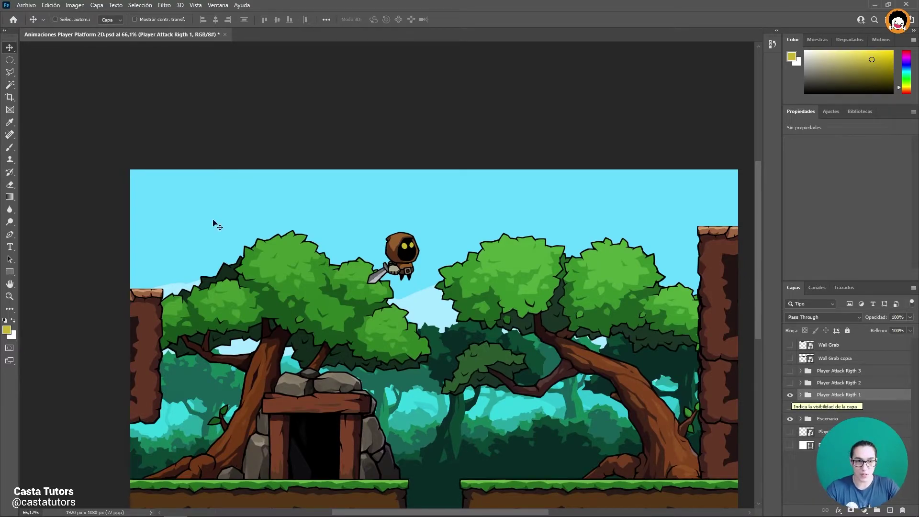
left_click(9, 234)
scroll(402, 253, "up", 7)
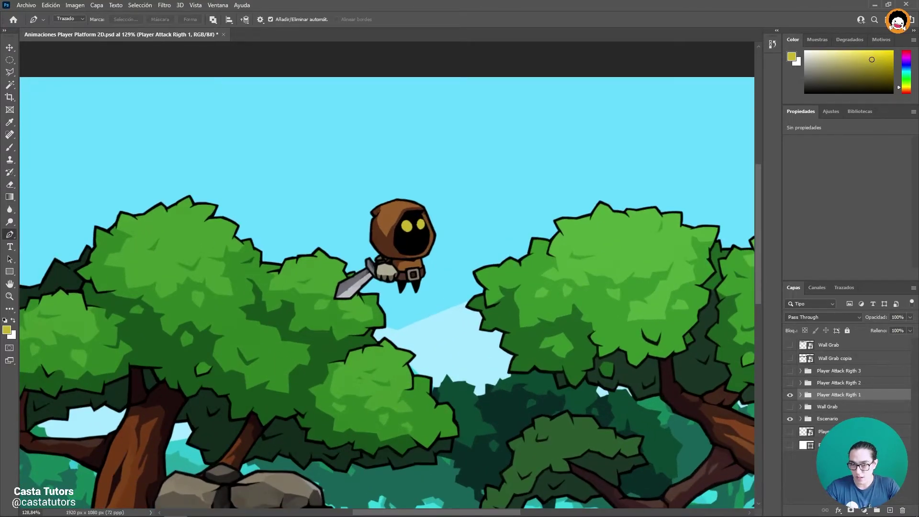
On a new layer, pen-draw a closed spiky star path in the sky right of the character
left_click(888, 510)
left_click_drag(855, 397, 861, 365)
left_click(488, 154)
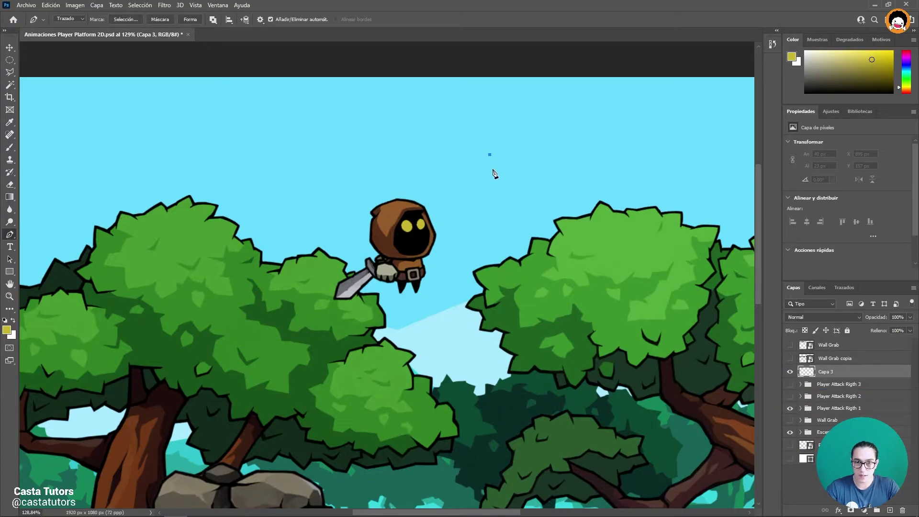
left_click(494, 171)
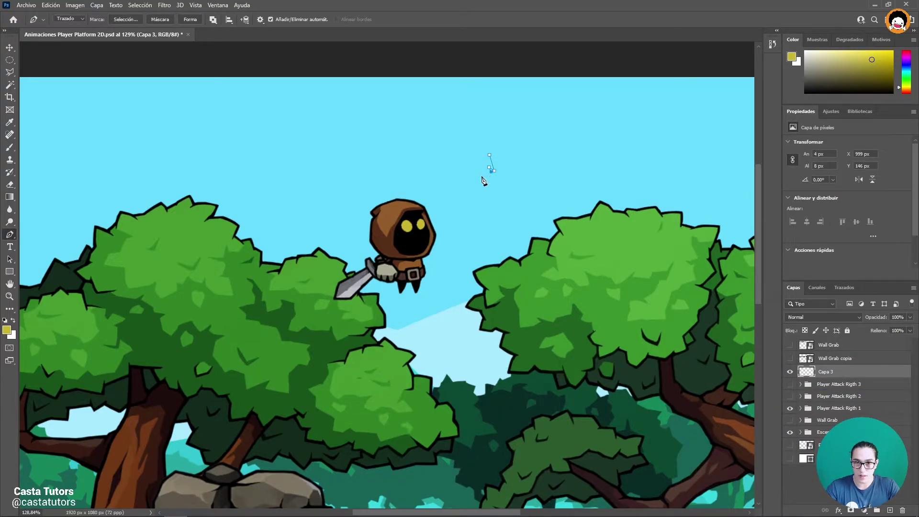
left_click(493, 175)
left_click(488, 186)
left_click(497, 196)
left_click(531, 165)
left_click(504, 145)
Save the star path as a custom shape named 'EfectoP' and dismiss the outline
right_click(510, 167)
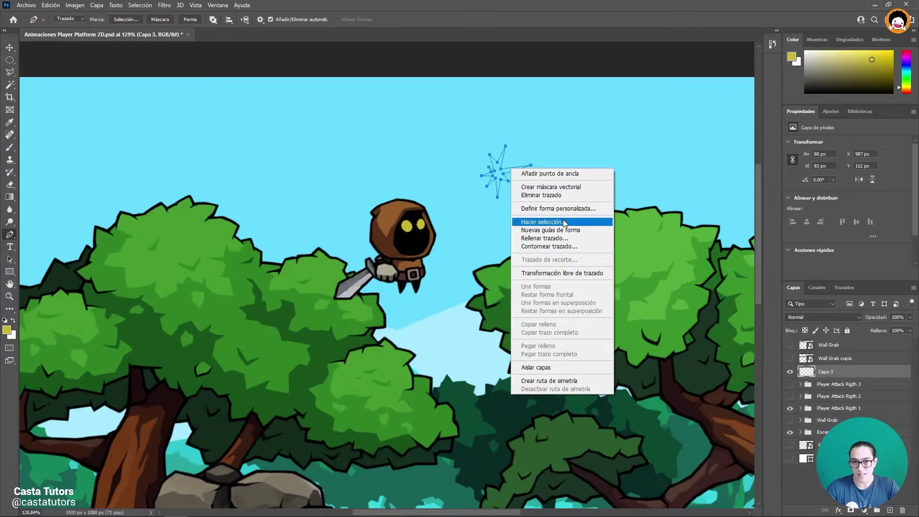
left_click(563, 208)
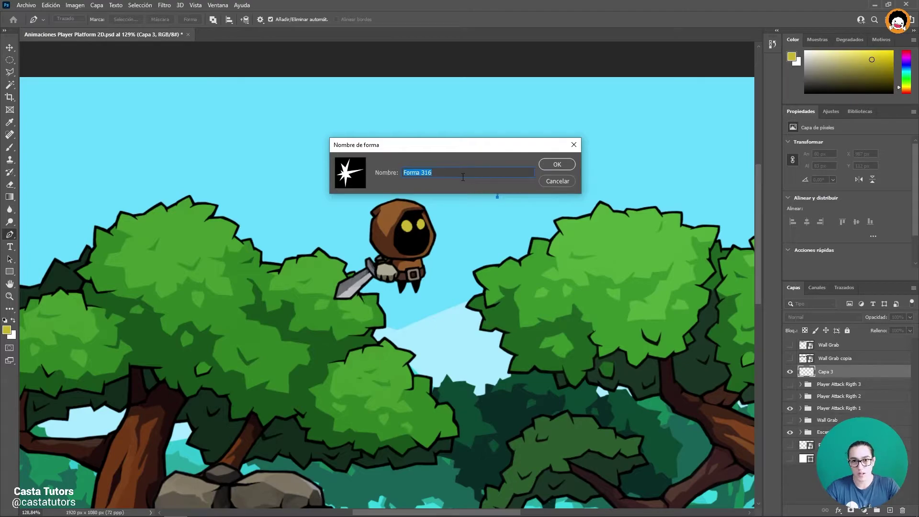
type("EfectoP")
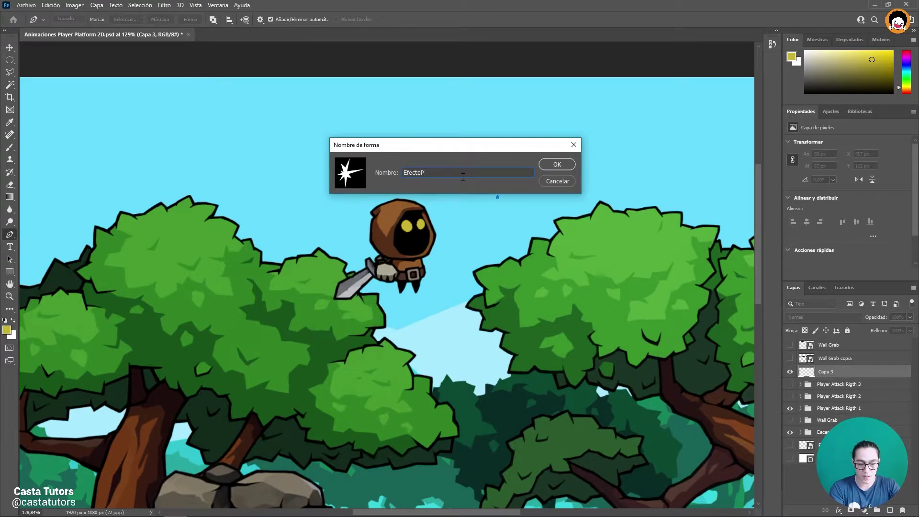
key("Return")
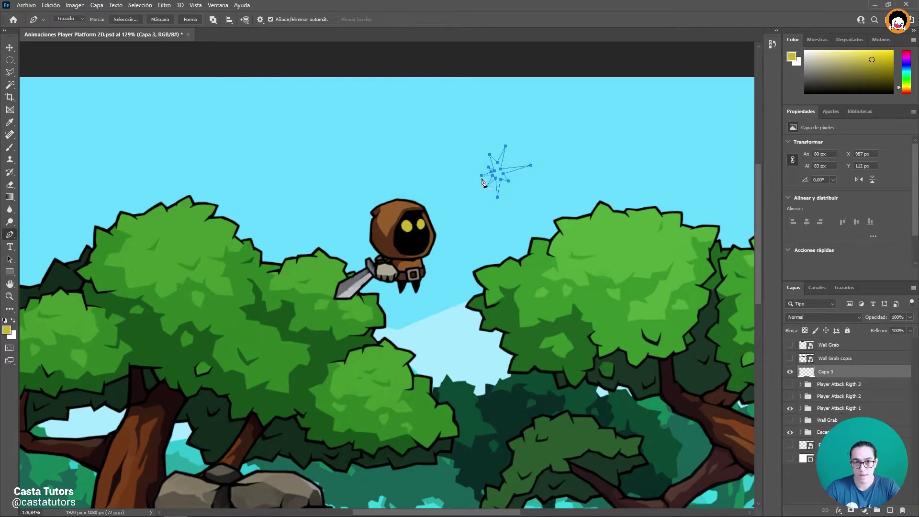
key("Escape")
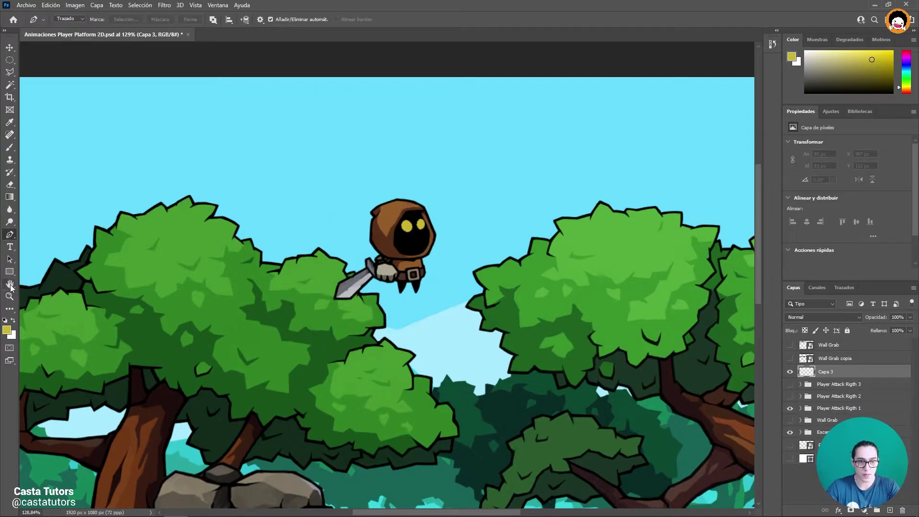
Draw the saved star custom shape in the sky right of the character
right_click(10, 277)
left_click(59, 315)
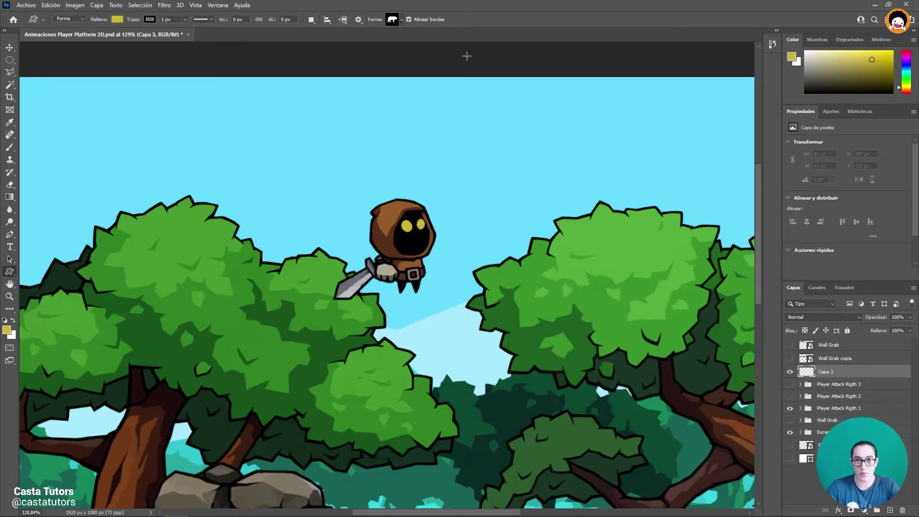
left_click(401, 19)
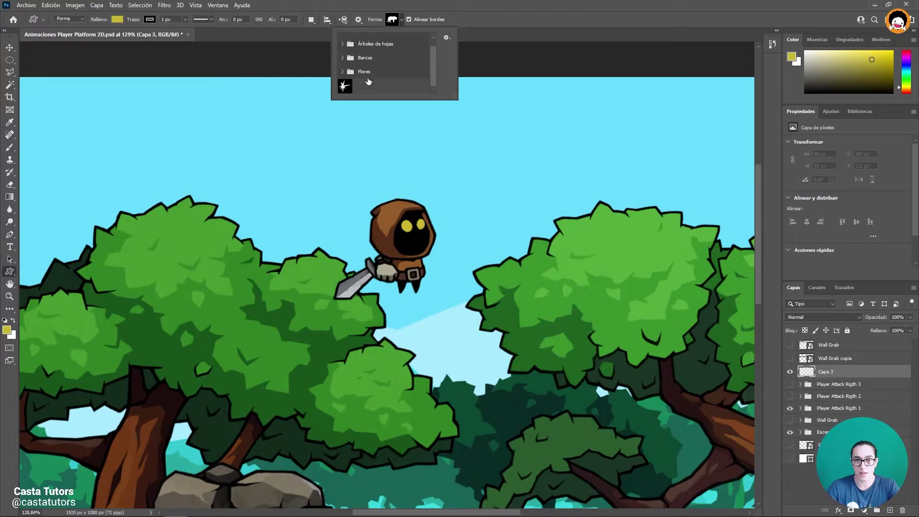
left_click(344, 87)
left_click_drag(471, 233, 518, 183)
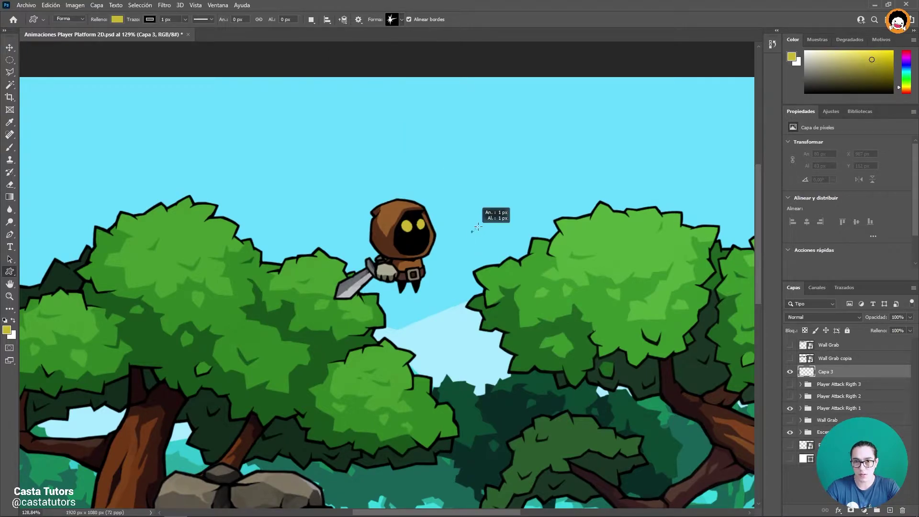
left_click(10, 47)
left_click_drag(495, 215, 497, 234)
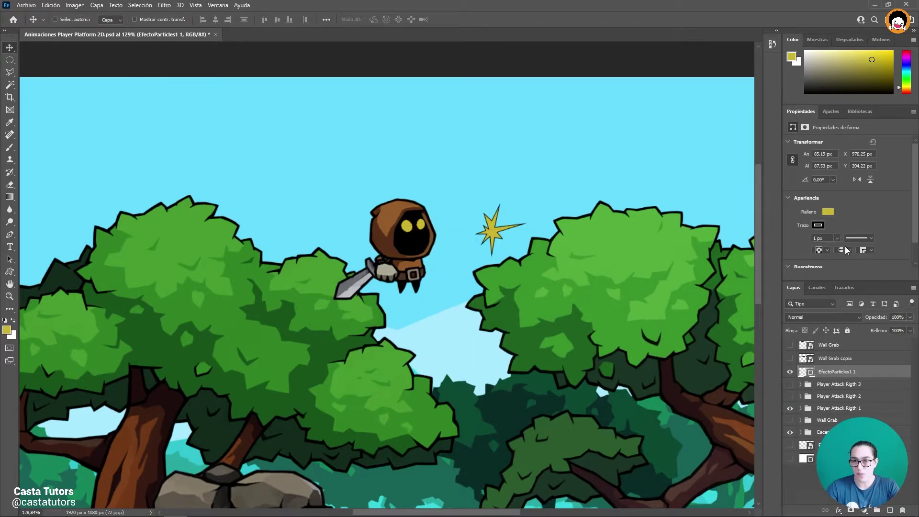
Give the star no stroke and a white fill, and position it above-right of the head
left_click(818, 225)
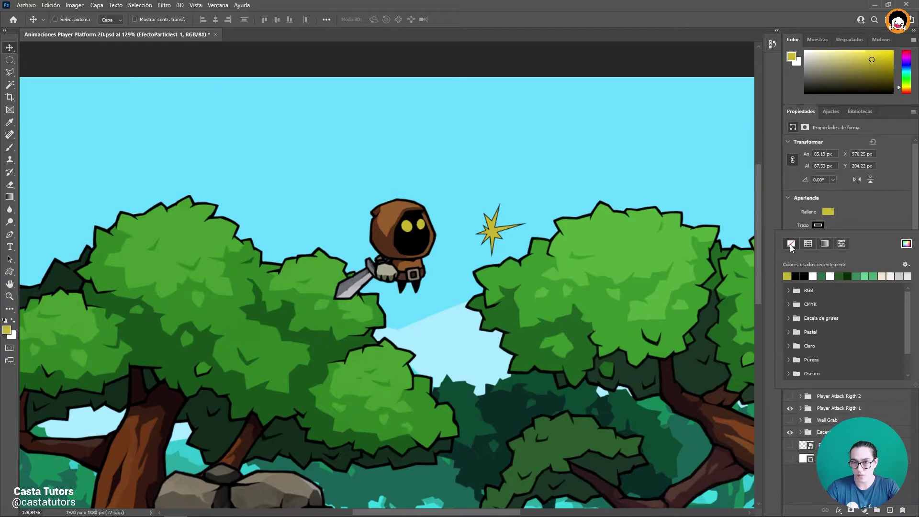
left_click(790, 244)
left_click(828, 212)
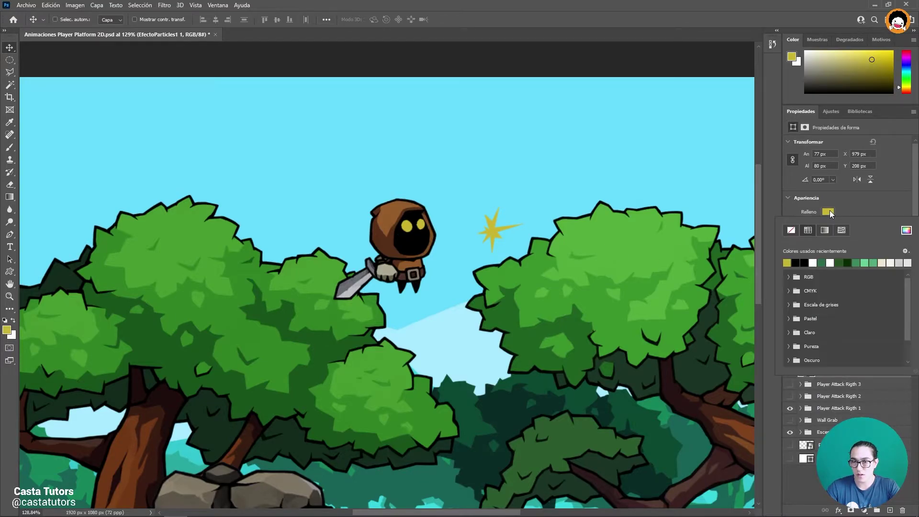
left_click(813, 263)
left_click_drag(489, 226, 462, 166)
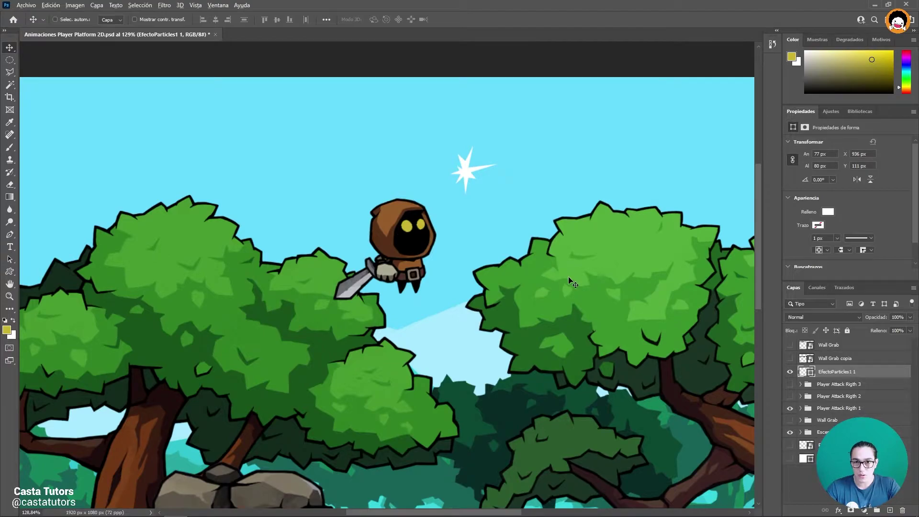
scroll(567, 277, "down", 2)
mouse_move(597, 263)
left_mouse_down()
mouse_move(532, 242)
mouse_move(481, 247)
left_mouse_up()
left_click_drag(400, 189, 425, 197)
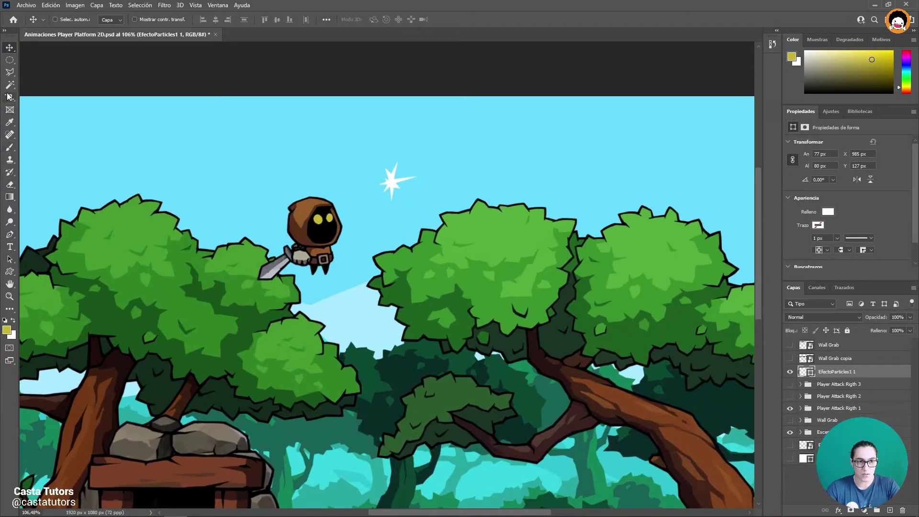
left_click(10, 234)
key("ctrl+shift+alt+n")
Pen-draw a long spike path over the treetop and define it as a custom shape
left_click(491, 125)
left_click(465, 238)
left_click(462, 207)
left_click(460, 253)
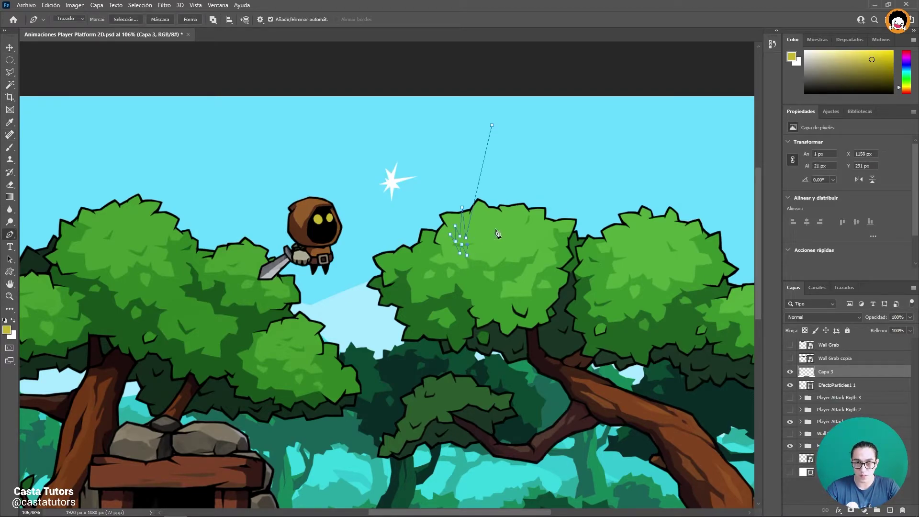
left_click_drag(491, 125, 484, 123)
left_click(485, 211)
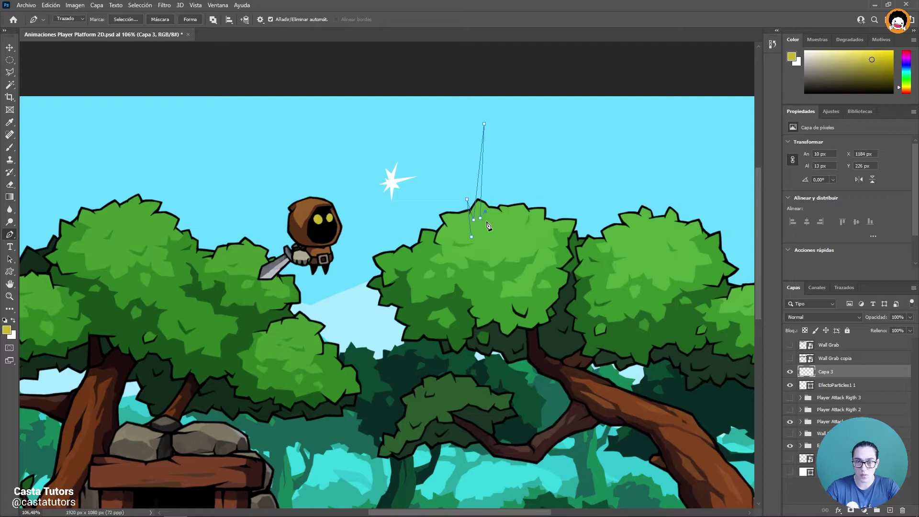
left_click(489, 224)
key("ctrl+alt+shift+d")
key("Return")
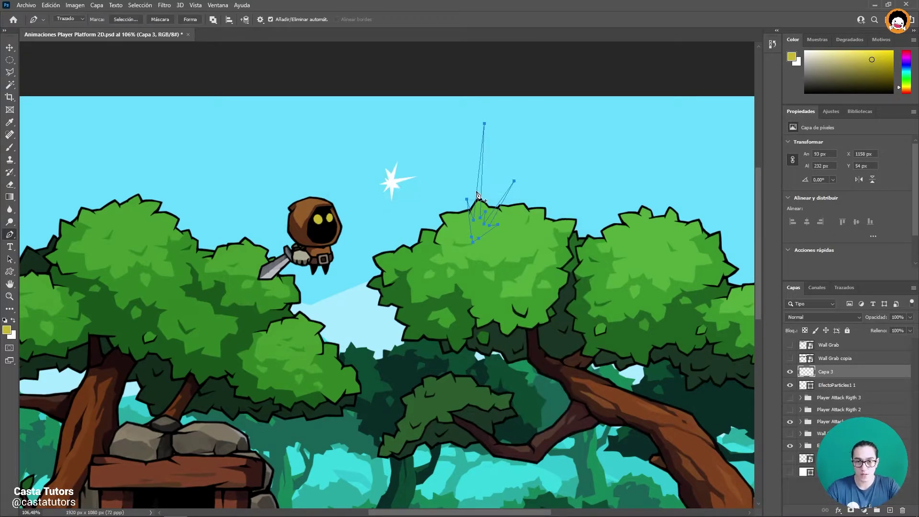
Draw the spike shape white with no stroke, then add a copy rotated about 173° crossing it
left_click_drag(455, 177, 504, 302)
left_click(818, 225)
left_click(791, 244)
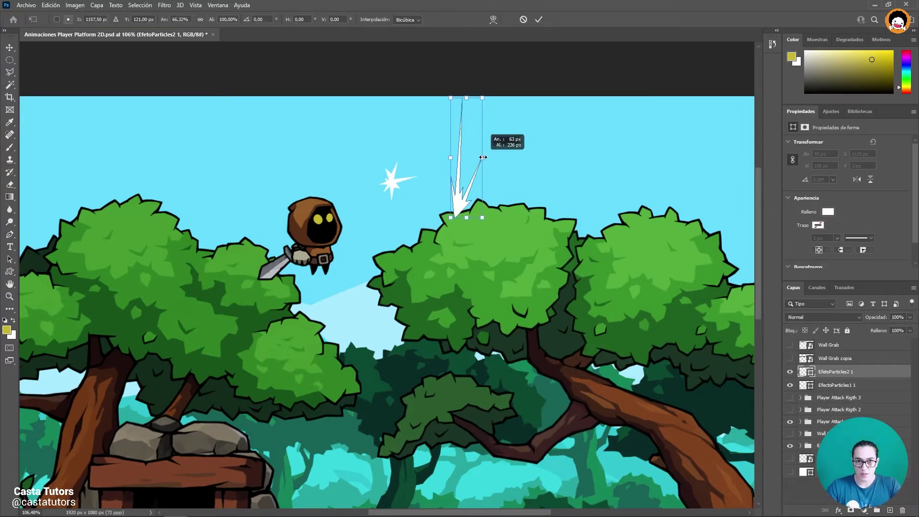
key("ctrl+j")
key("ctrl+t")
left_click_drag(492, 144, 459, 268)
key("Return")
left_click_drag(485, 321, 485, 324)
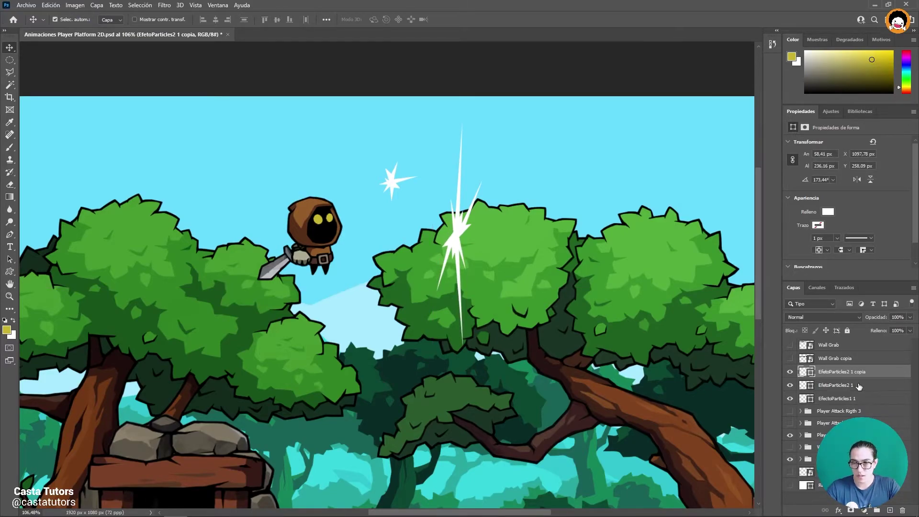
Rasterize both slash layers, convert them into one Smart Object, then rasterize it into one pixel layer
left_click(858, 385, "shift")
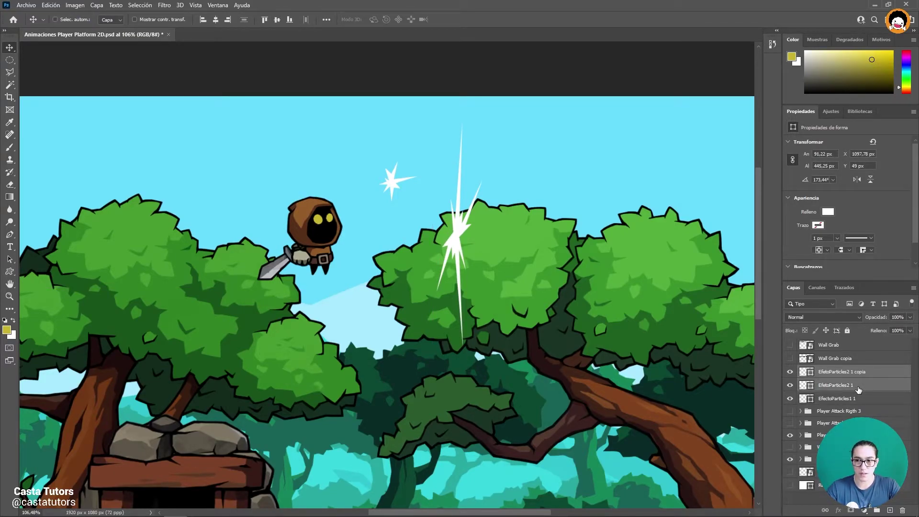
right_click(857, 386)
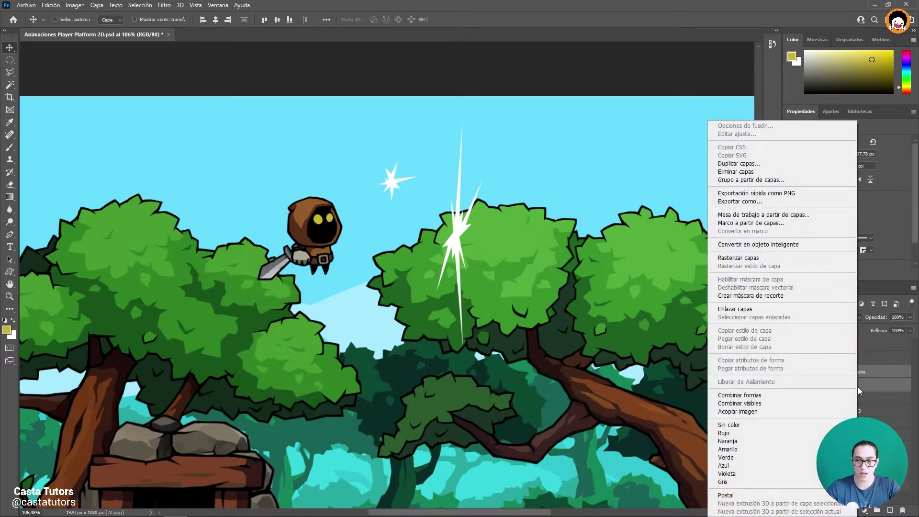
left_click(756, 260)
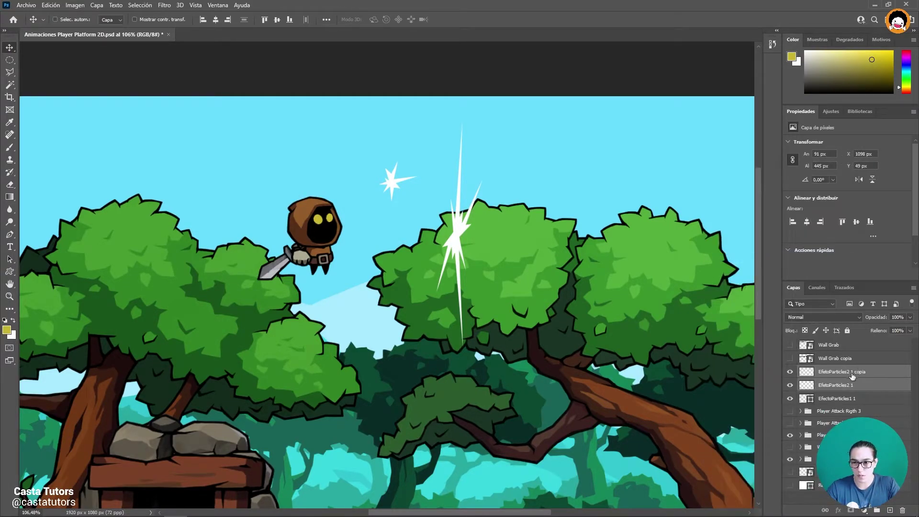
right_click(851, 373)
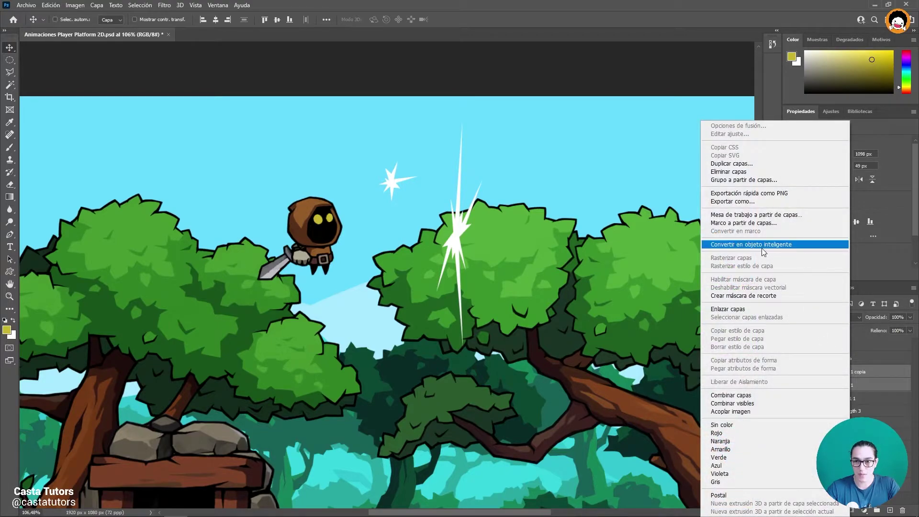
left_click(762, 244)
right_click(857, 371)
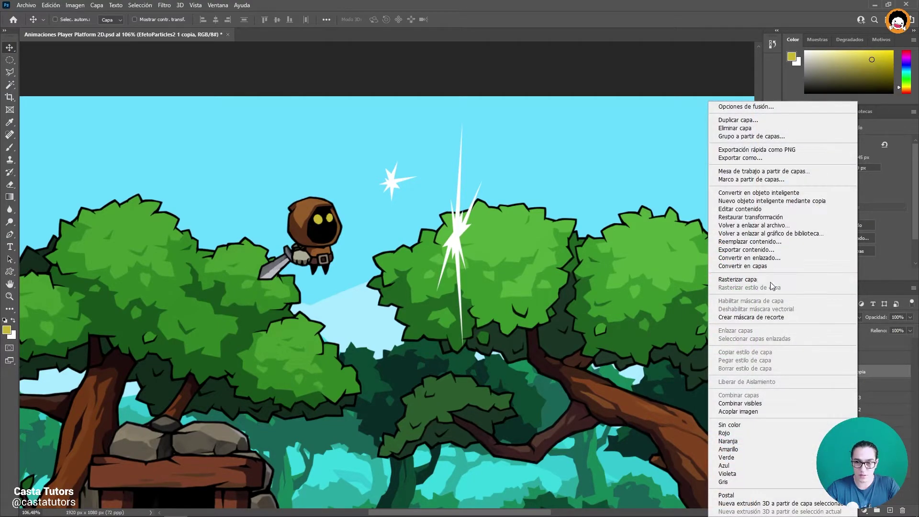
left_click(770, 280)
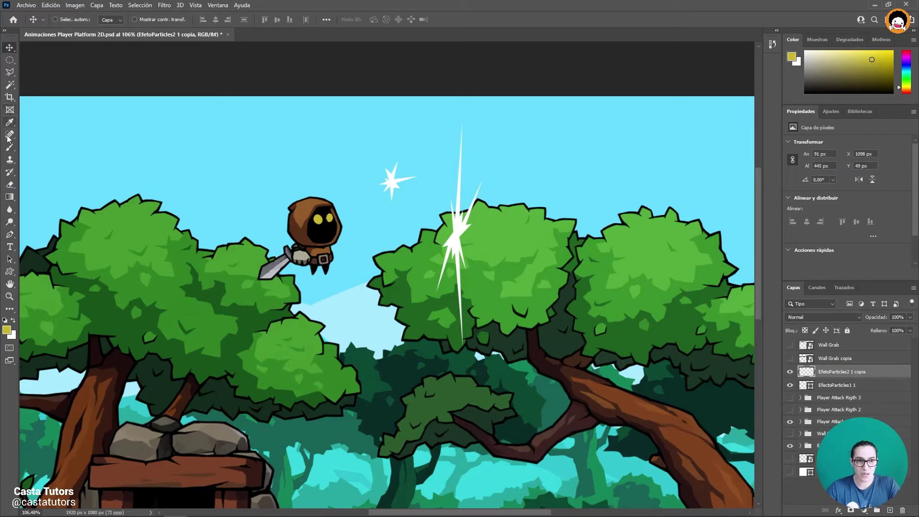
left_click(10, 184)
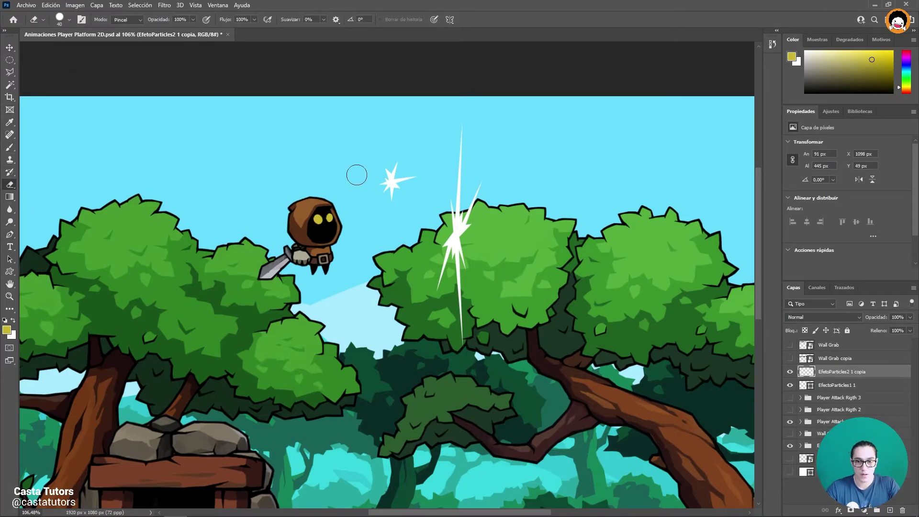
Set the Eraser to a Soft Round brush, 0% hardness, about 7 px
left_click(69, 19)
left_click_drag(62, 51, 58, 49)
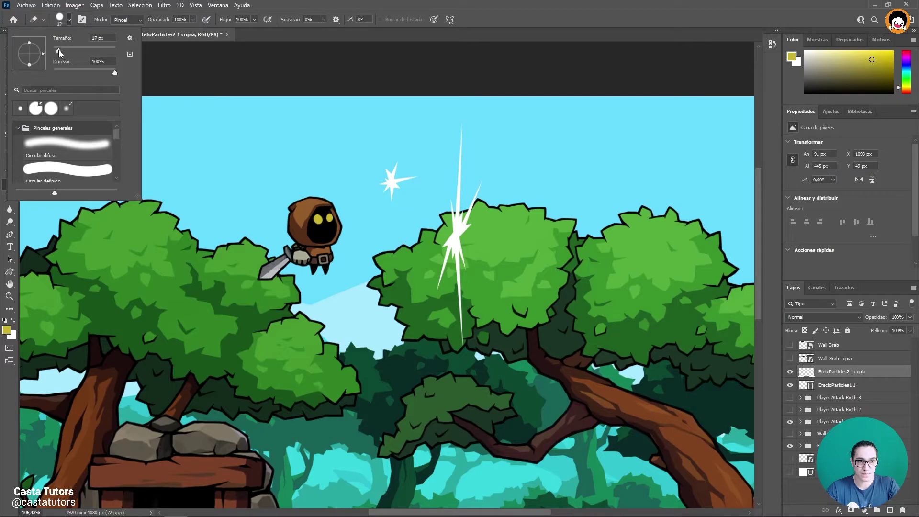
left_click(68, 143)
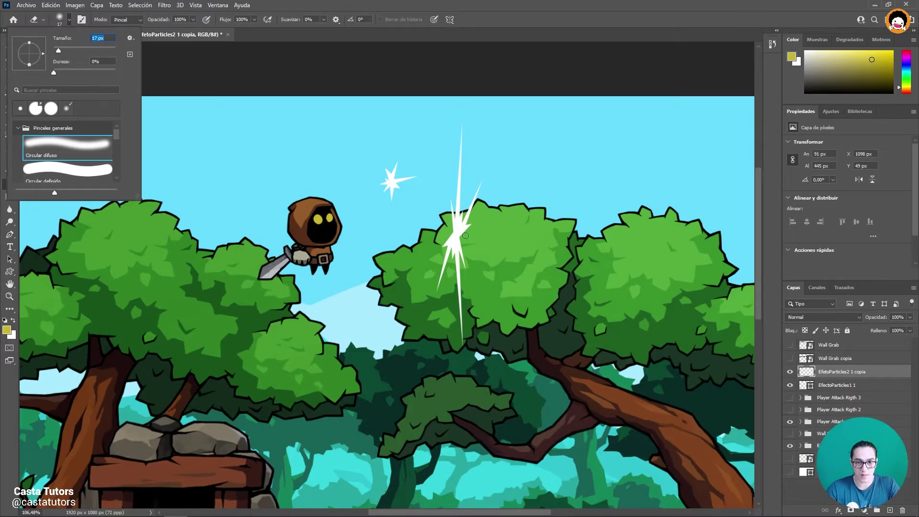
key("Return")
scroll(402, 230, "up", 5)
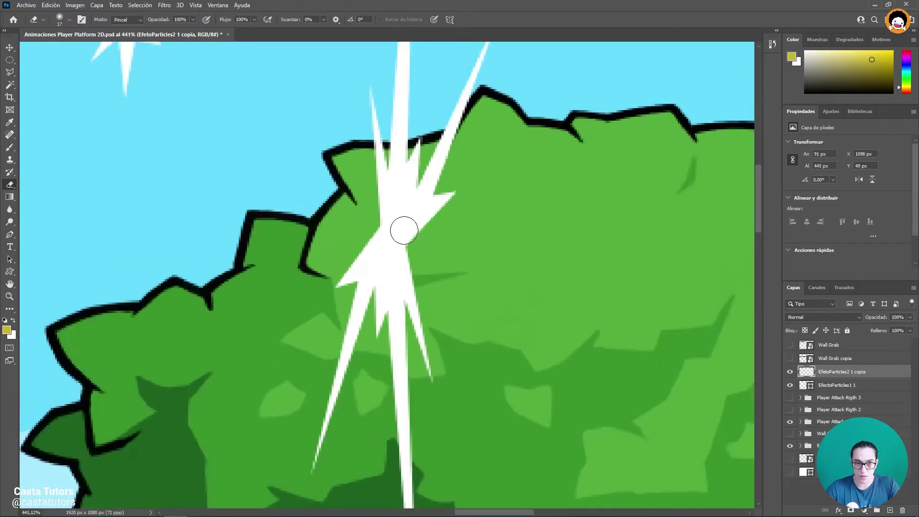
left_click(68, 20)
left_click_drag(58, 50, 56, 51)
key("Return")
Erase the centre of the white slash burst, then nudge the burst slightly higher
left_click_drag(379, 235, 400, 205)
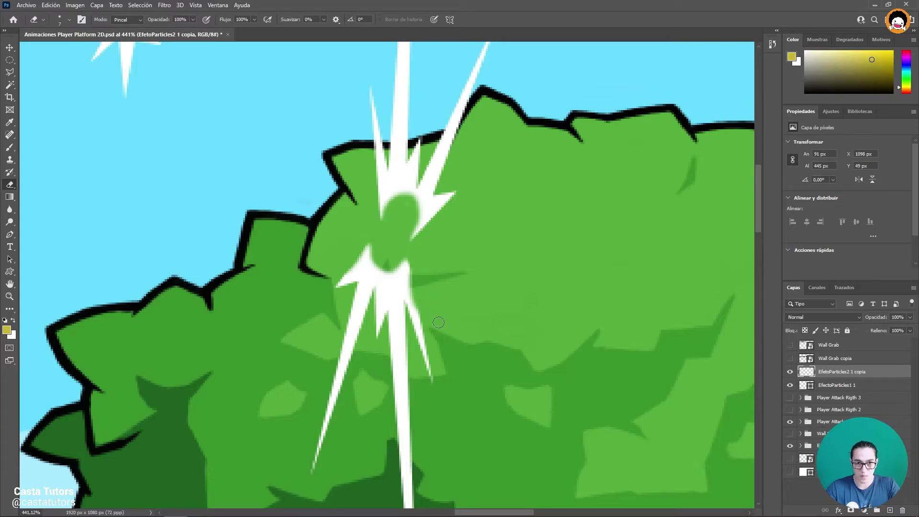
scroll(451, 340, "down", 2)
scroll(452, 340, "up", 1)
scroll(389, 338, "up", 1)
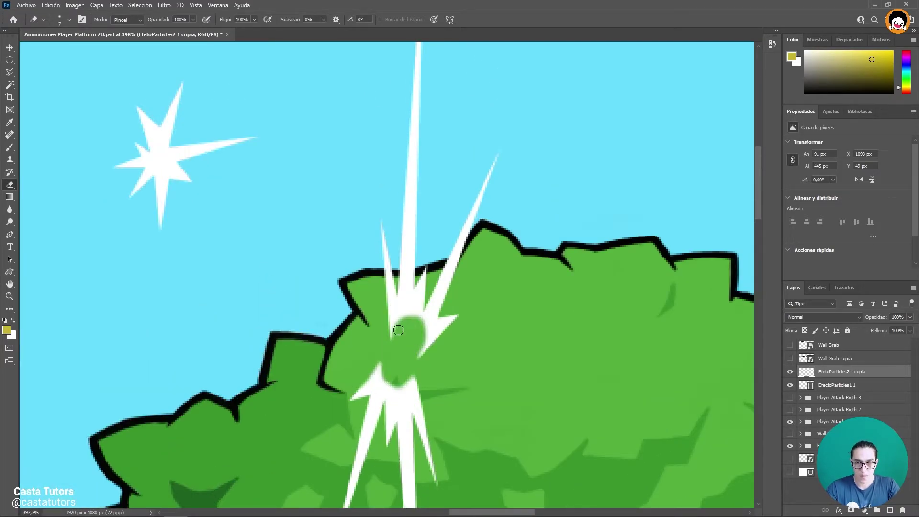
scroll(405, 218, "up", 1)
scroll(404, 218, "down", 1)
scroll(460, 306, "down", 2)
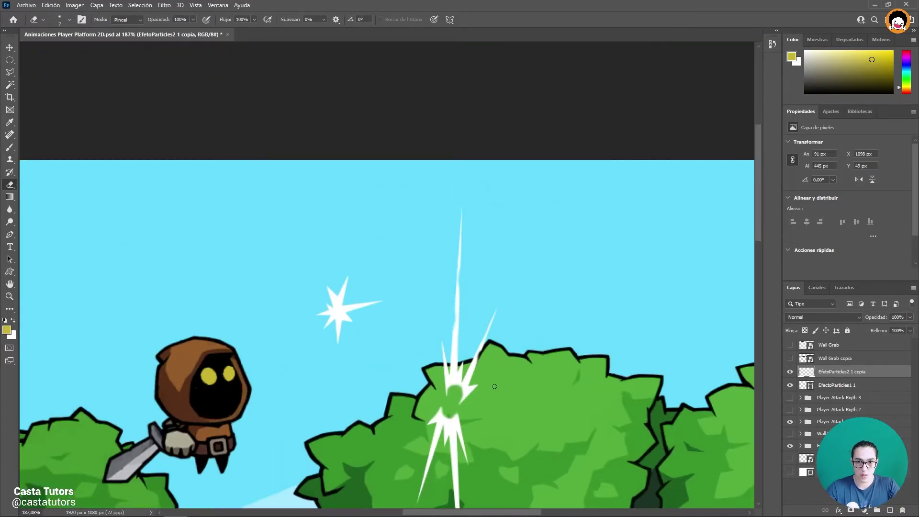
scroll(421, 359, "up", 1)
scroll(442, 356, "up", 1)
scroll(466, 296, "down", 1)
scroll(438, 335, "up", 2)
scroll(431, 268, "down", 4)
key("v")
left_click_drag(476, 271, 501, 271)
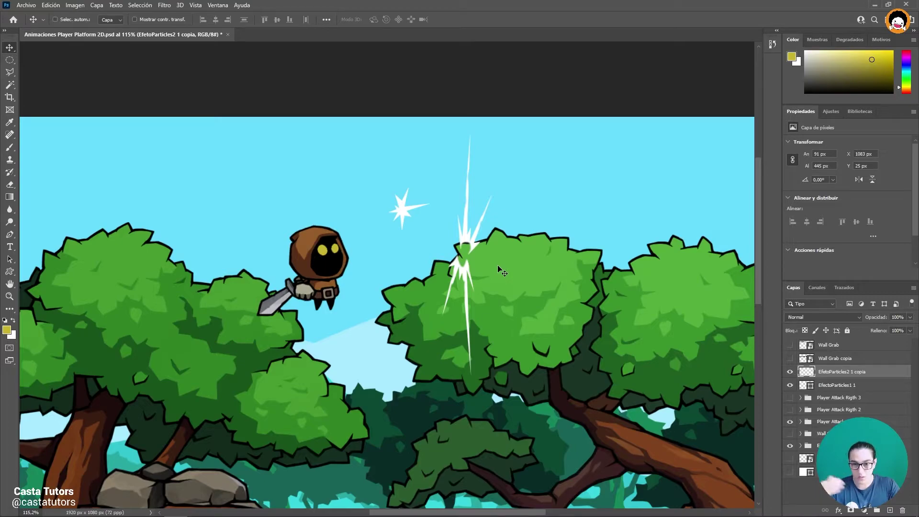
Sketch black outer and inner crescent guide arcs across the sky with the Brush
left_click(10, 147)
left_click_drag(556, 205, 694, 237)
key("ctrl+z")
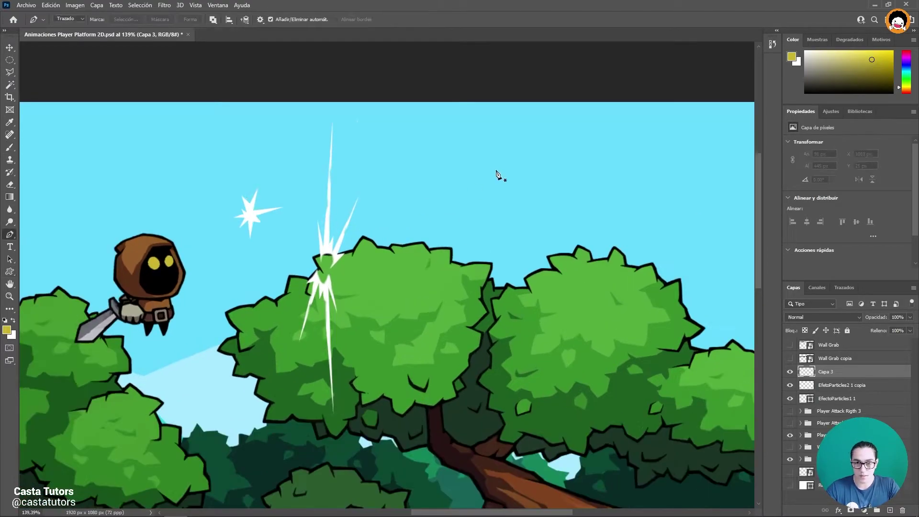
left_click(492, 167)
mouse_move(418, 226)
left_mouse_down()
mouse_move(373, 293)
mouse_move(434, 228)
left_mouse_up()
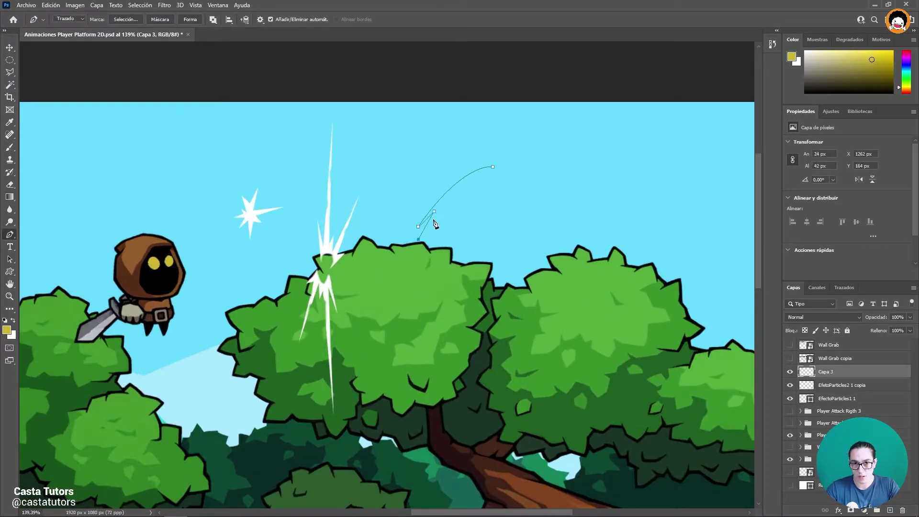
key("b")
key("d")
left_click_drag(449, 246, 570, 154)
left_click_drag(457, 261, 589, 202)
left_click_drag(571, 154, 632, 242)
left_click_drag(589, 201, 627, 240)
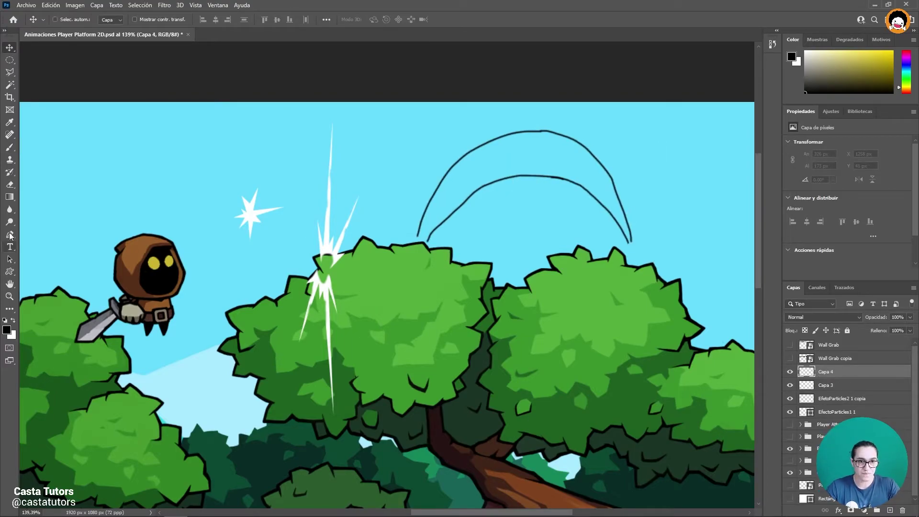
Trace the arcs into a closed path, define it as a custom shape, and draw it white above the trees
left_click_drag(405, 324, 414, 245)
left_click(421, 267)
left_click(443, 219)
left_click(626, 248)
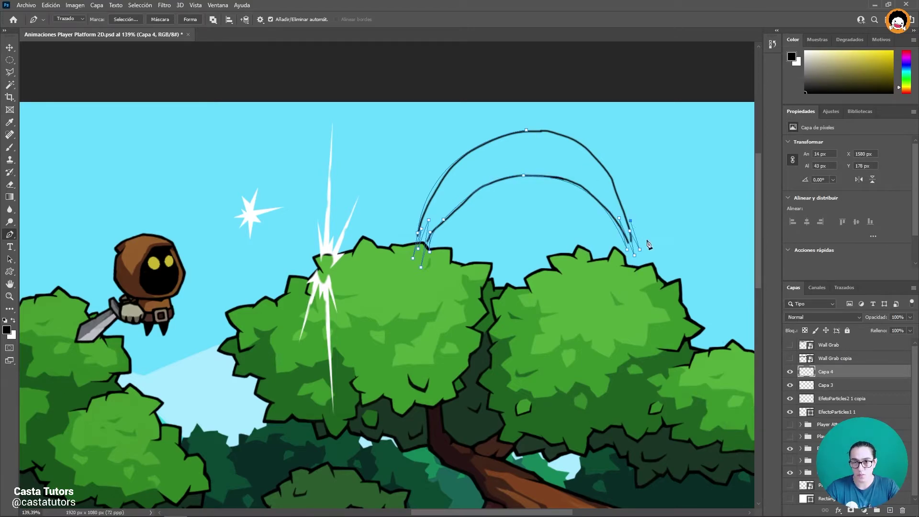
right_click(618, 187)
left_click(656, 242)
left_click(553, 162)
key("u")
left_click(400, 20)
left_click_drag(434, 160, 625, 274)
Erase streaks along the upper and lower edges of the white arc
key("e")
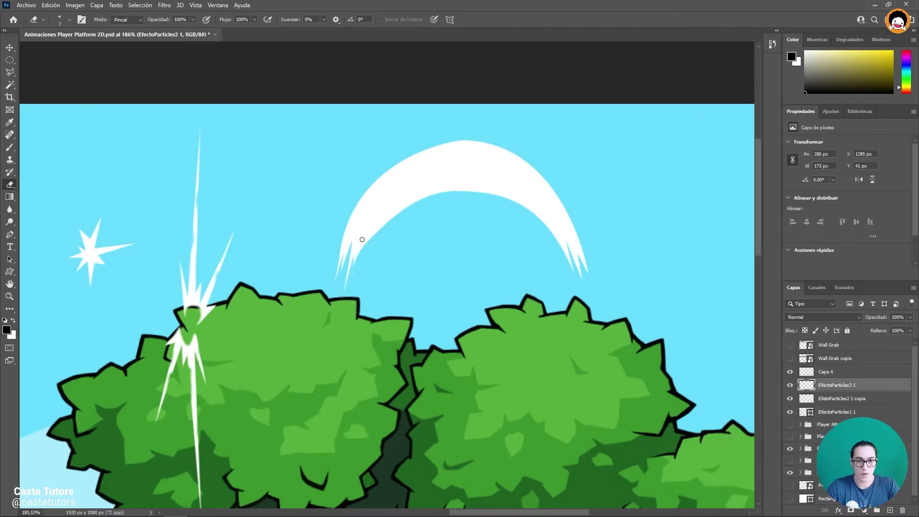
scroll(362, 239, "up", 1)
scroll(382, 217, "up", 1)
mouse_move(306, 216)
left_mouse_down()
mouse_move(427, 187)
mouse_move(560, 175)
mouse_move(378, 182)
left_mouse_up()
left_click_drag(574, 275, 323, 303)
left_click_drag(454, 244, 254, 299)
mouse_move(646, 335)
left_mouse_down()
mouse_move(631, 242)
mouse_move(555, 187)
left_mouse_up()
Sharpen both arc tips with a 4 px eraser, then nudge the arc slightly left and down
left_click(69, 20)
type("4")
key("Return")
mouse_move(670, 335)
left_mouse_down()
mouse_move(689, 407)
mouse_move(660, 383)
left_mouse_up()
left_click_drag(244, 354, 235, 371)
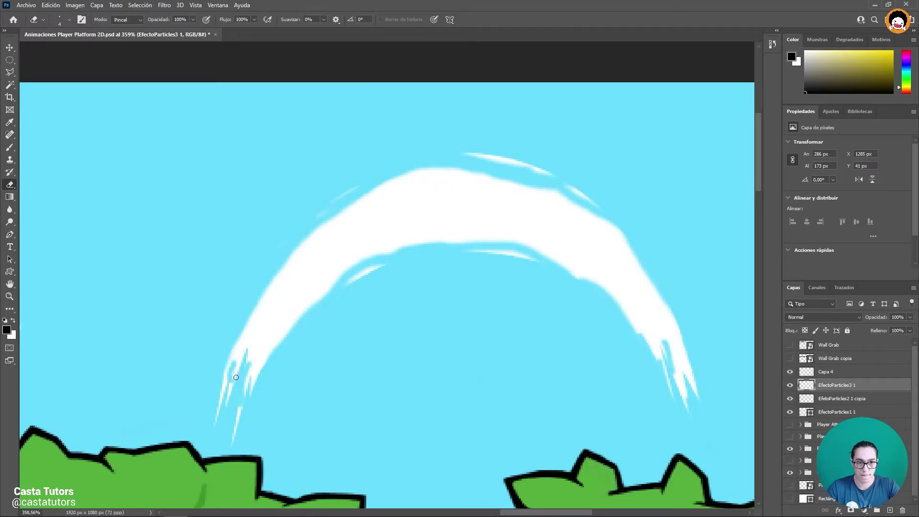
scroll(253, 349, "down", 1)
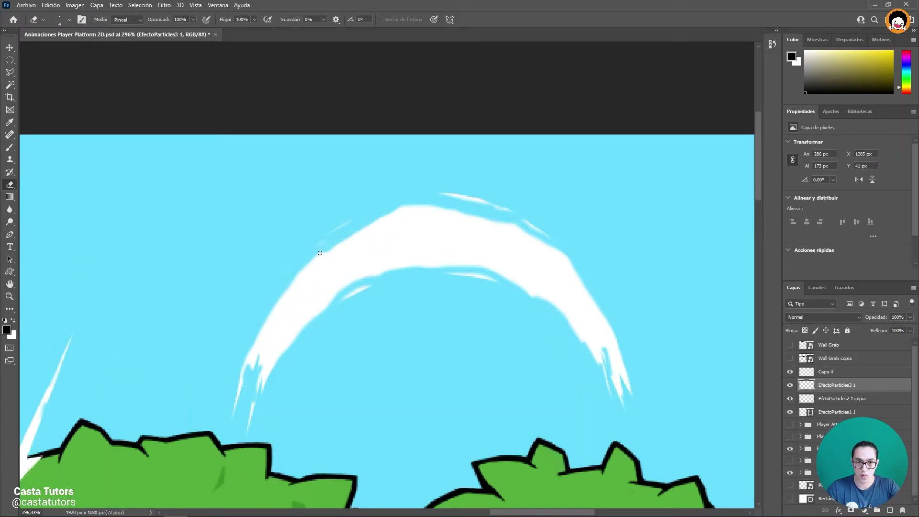
scroll(470, 304, "down", 3)
key("v")
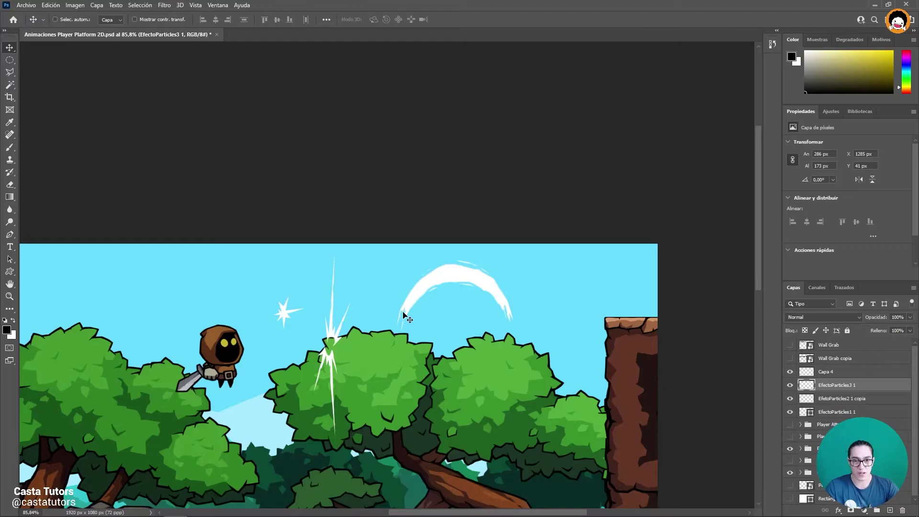
scroll(459, 313, "down", 1)
scroll(478, 311, "down", 1)
left_click_drag(522, 304, 505, 330)
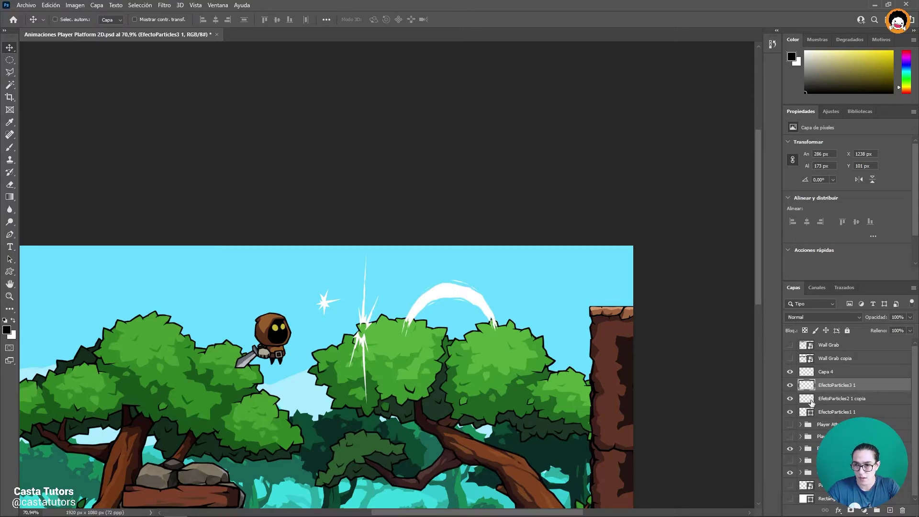
Show the attack-frame groups, move the arc beside the sword-swinging character, and hide the three particle layers
left_click(790, 449)
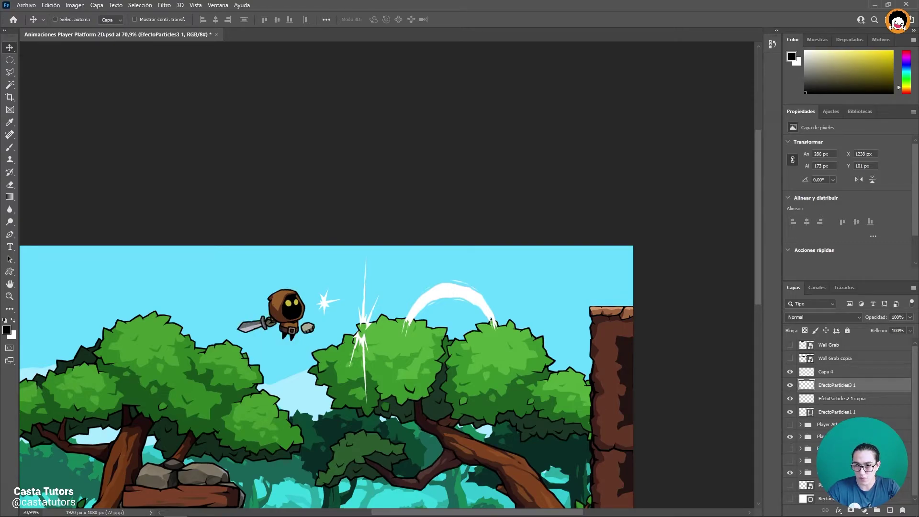
mouse_move(488, 341)
left_mouse_down()
mouse_move(322, 325)
mouse_move(331, 327)
left_mouse_up()
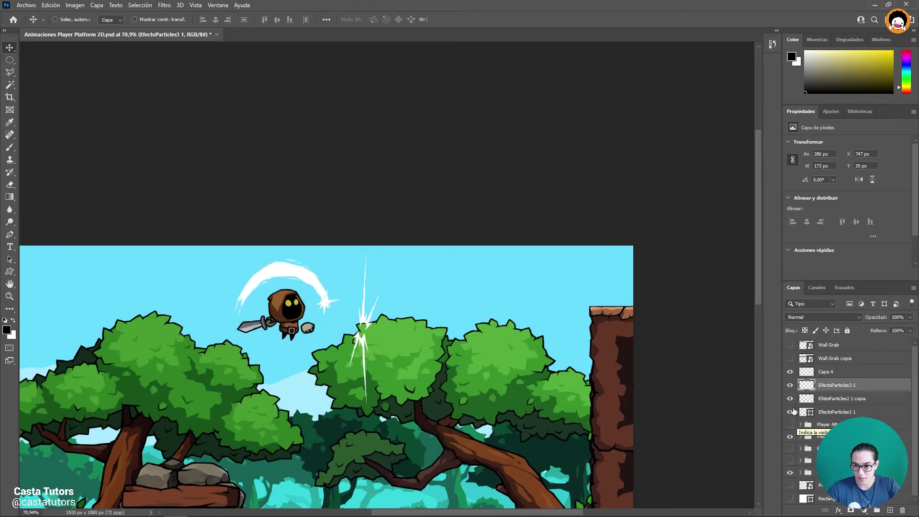
left_click(789, 424)
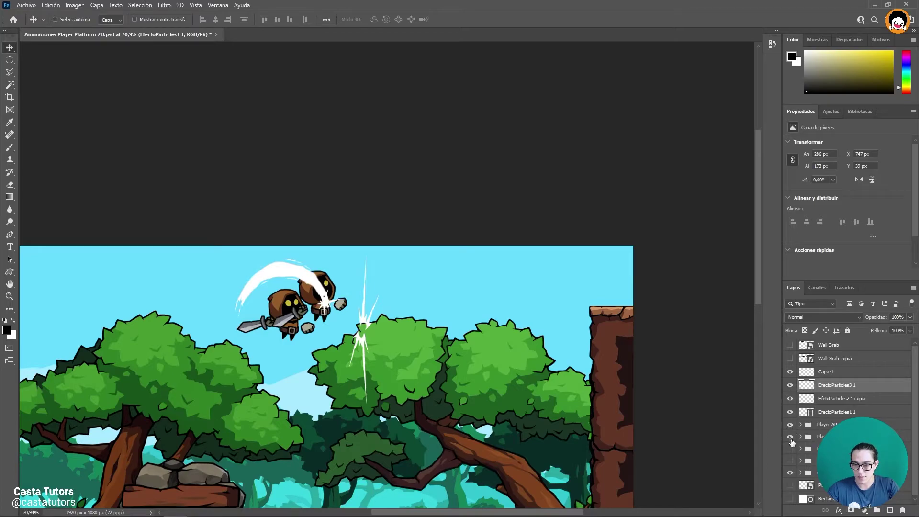
left_click_drag(789, 385, 790, 411)
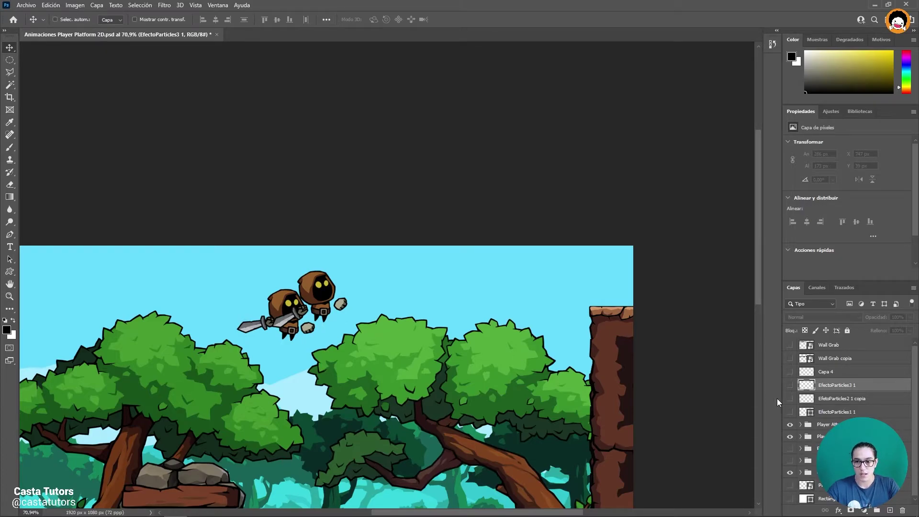
left_click(791, 447)
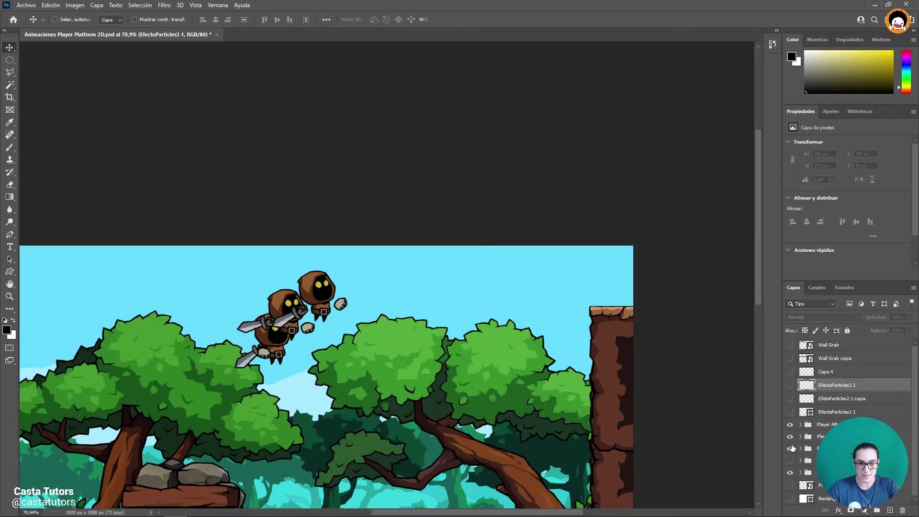
left_click_drag(259, 376, 315, 301)
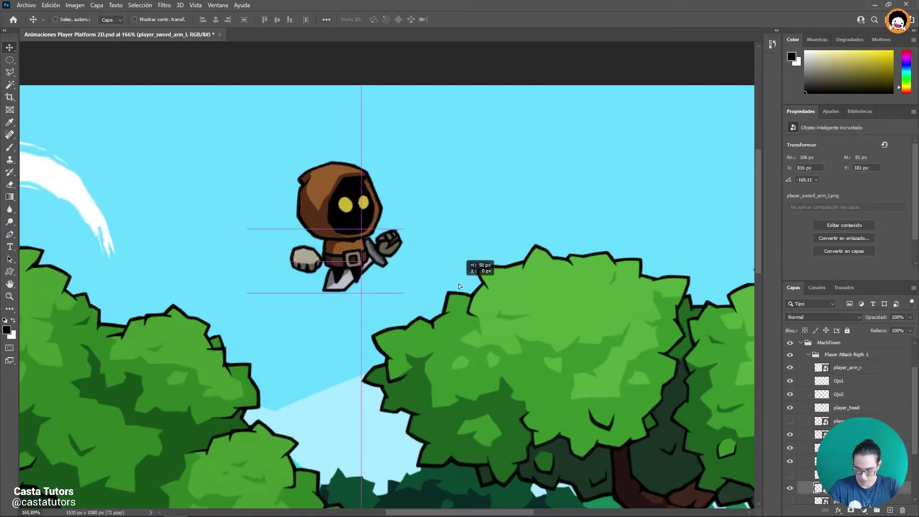
Rotate the sword arm to a new angle and shift the eyes slightly right
left_click_drag(474, 263, 426, 308)
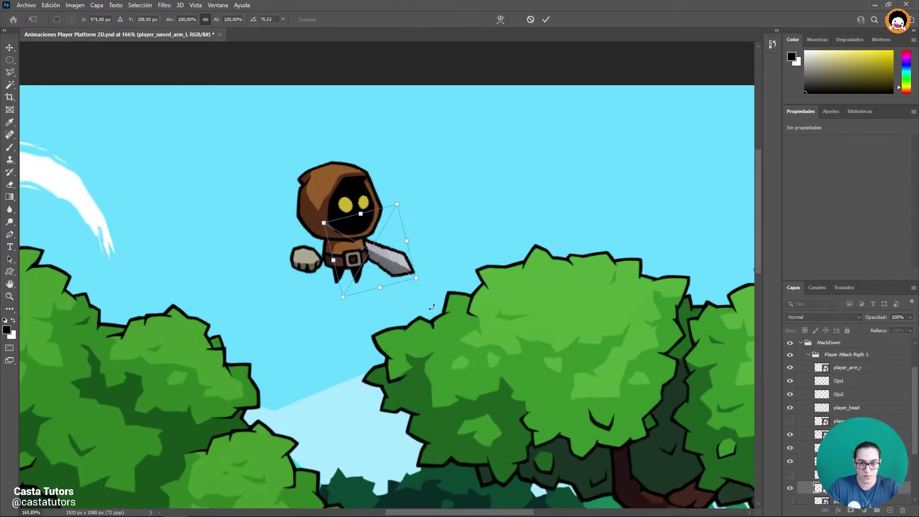
key("ctrl+k")
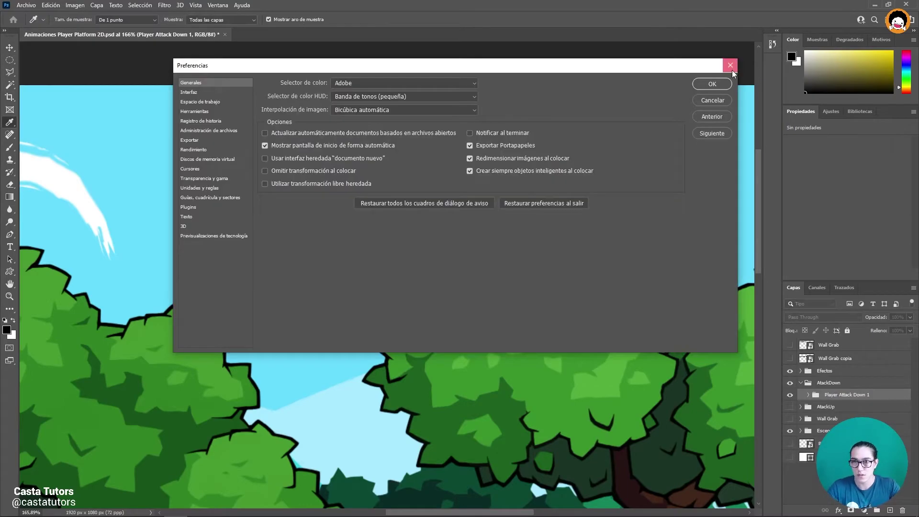
left_click(455, 272, "ctrl+shift")
left_click_drag(455, 273, 472, 297)
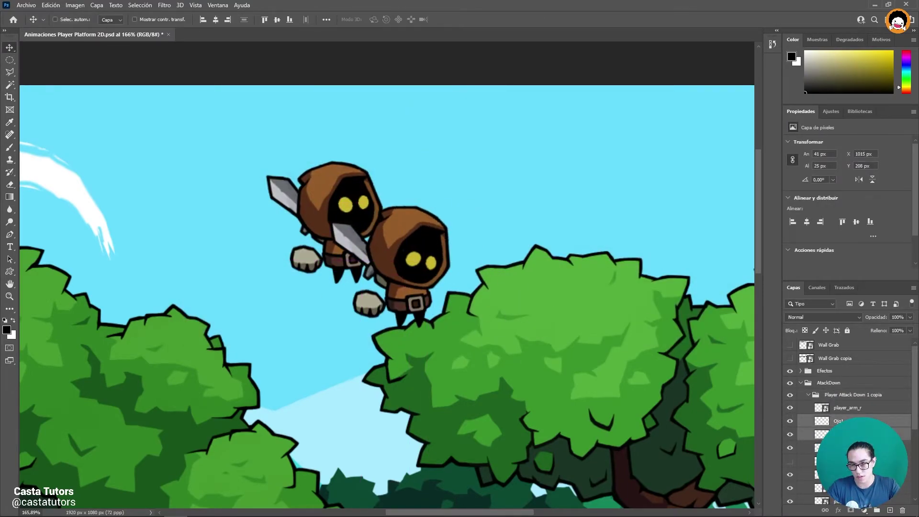
Move the sword arm layer above the body so the sword sits in front of the character
left_click_drag(354, 244, 283, 287)
left_click_drag(842, 487, 840, 362)
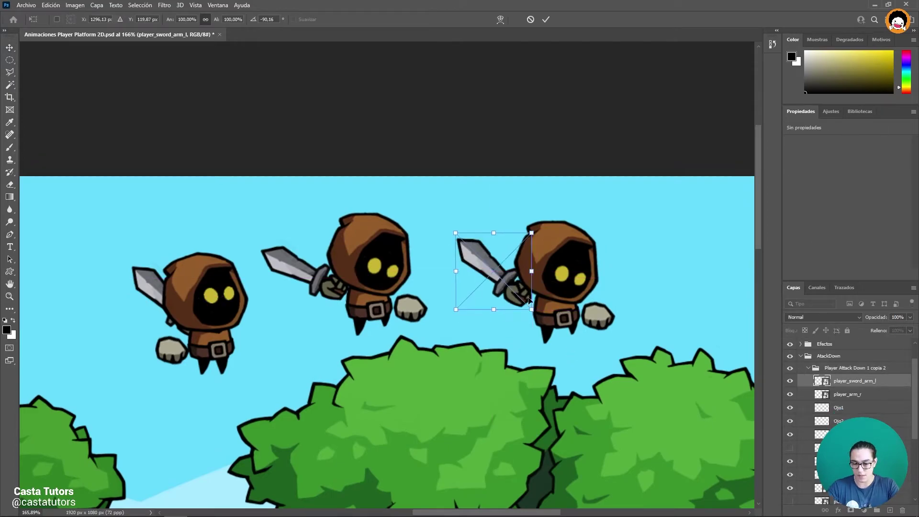
key("Return")
key("ctrl+t")
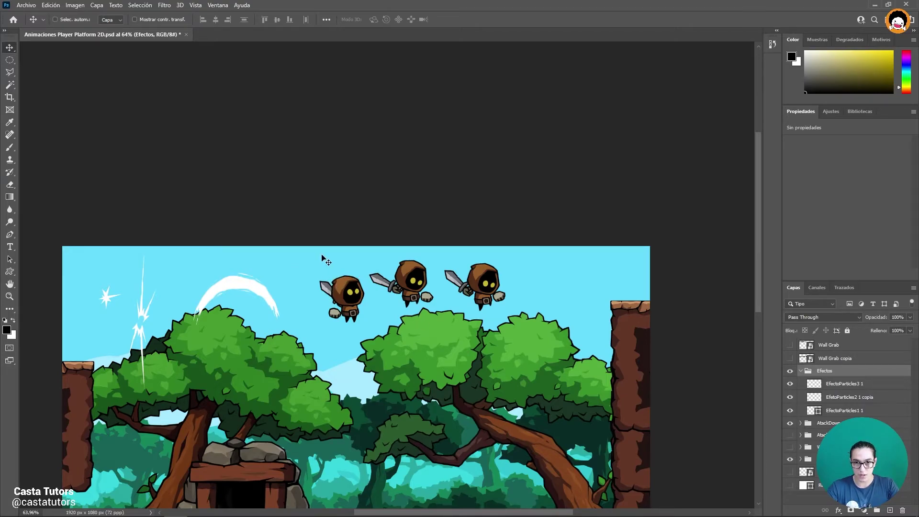
Hide the Efectos group and duplicate AtackDown as a new group named AtackSide
left_click(800, 371)
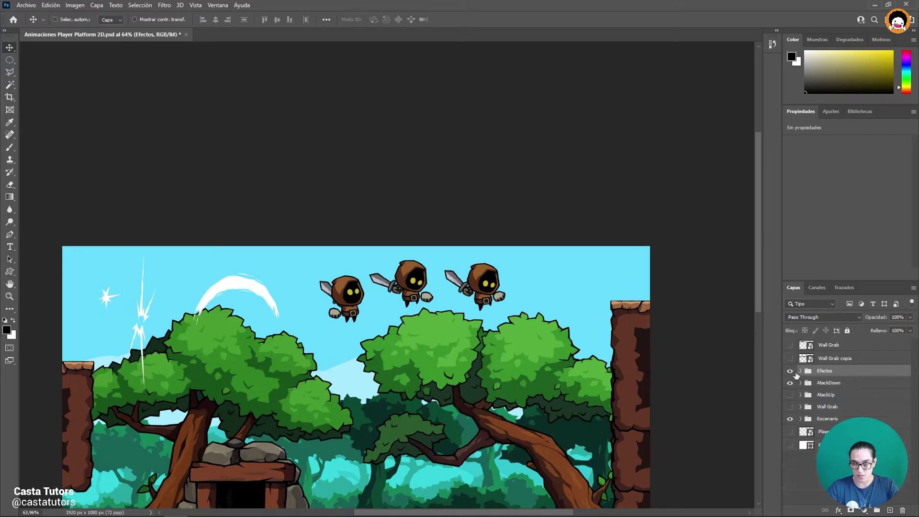
left_click(822, 383)
key("ctrl+j")
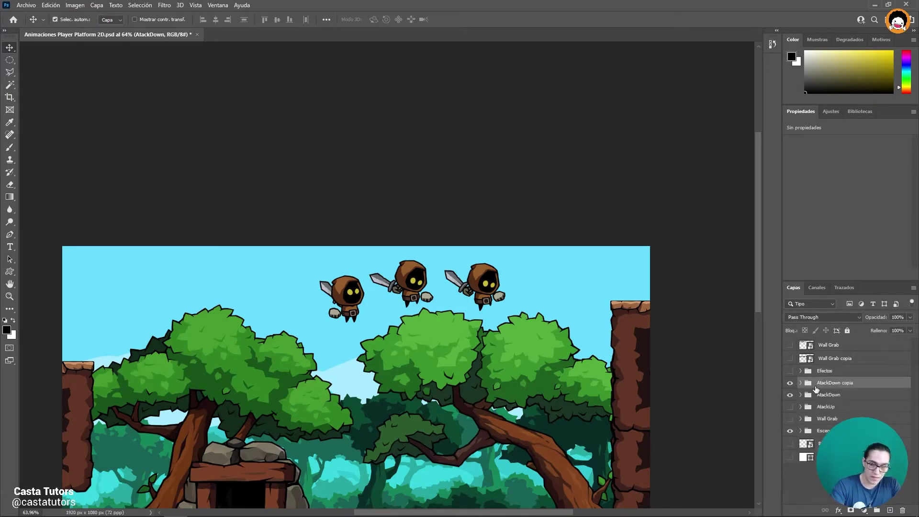
double_click(833, 382)
type("AtackSide")
key("Return")
Trim AtackSide to a single Player Attack Down 1 frame by removing the extra copies
left_click(800, 383)
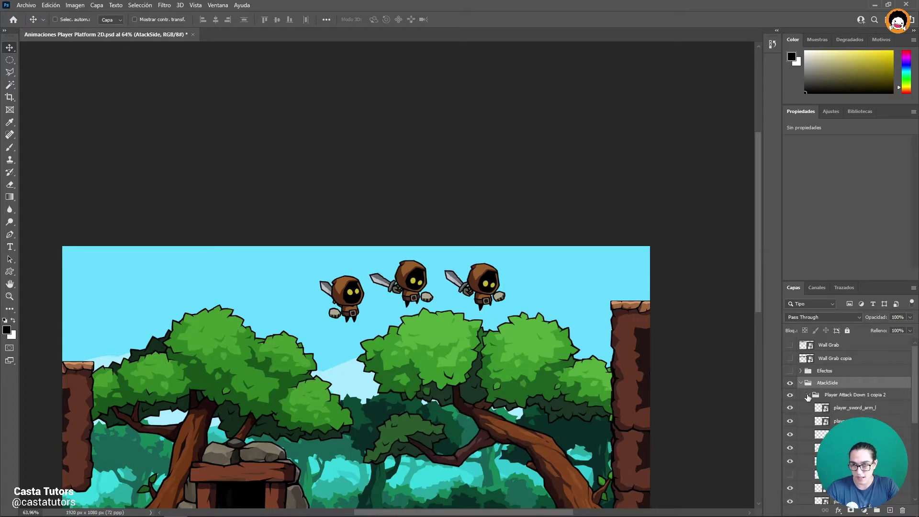
left_click(801, 383)
left_click(800, 383)
left_click(852, 407)
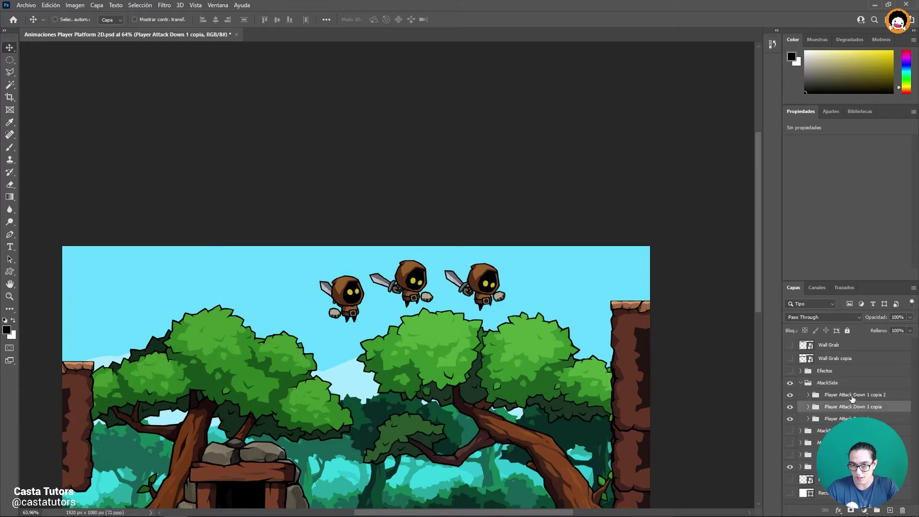
key("ctrl+z")
key("ctrl+z")
key("ctrl+z")
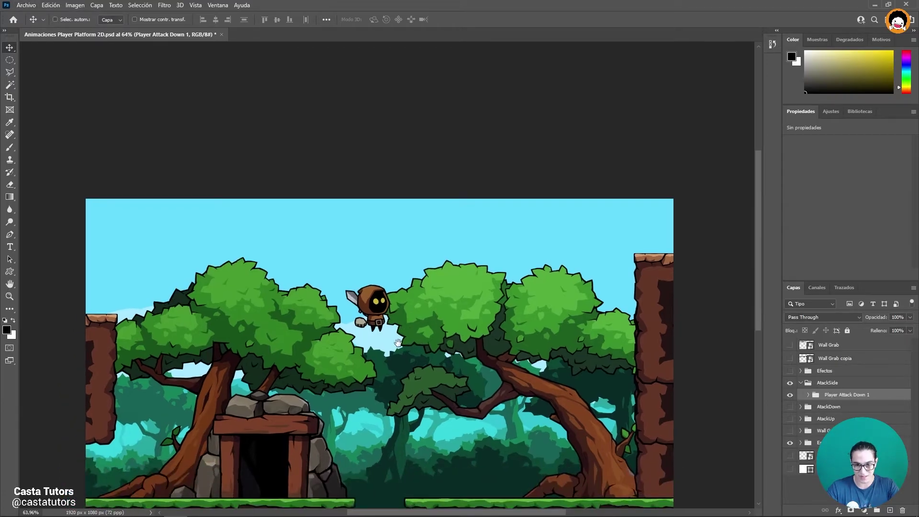
Paint over the belt buckle in brown with the 3 px brush
left_click_drag(378, 389, 403, 327)
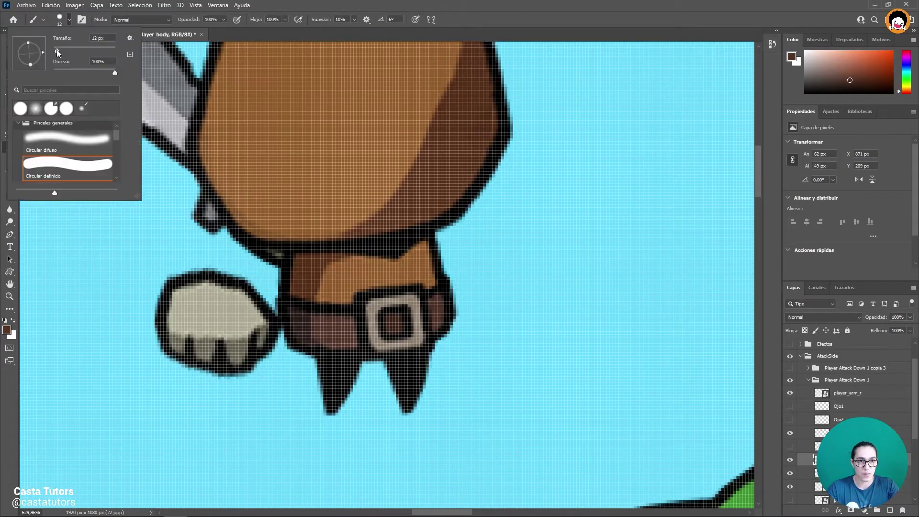
left_click_drag(57, 51, 54, 51)
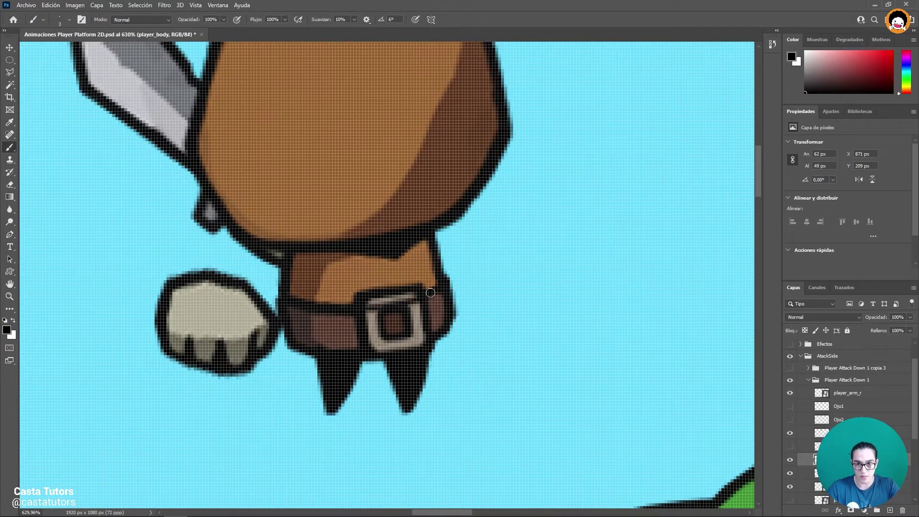
left_click_drag(366, 306, 419, 299)
left_click_drag(359, 330, 423, 327)
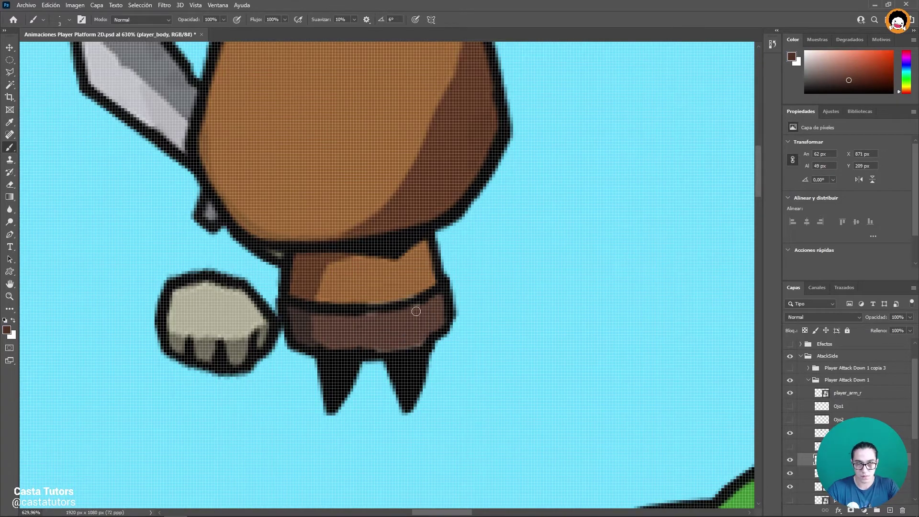
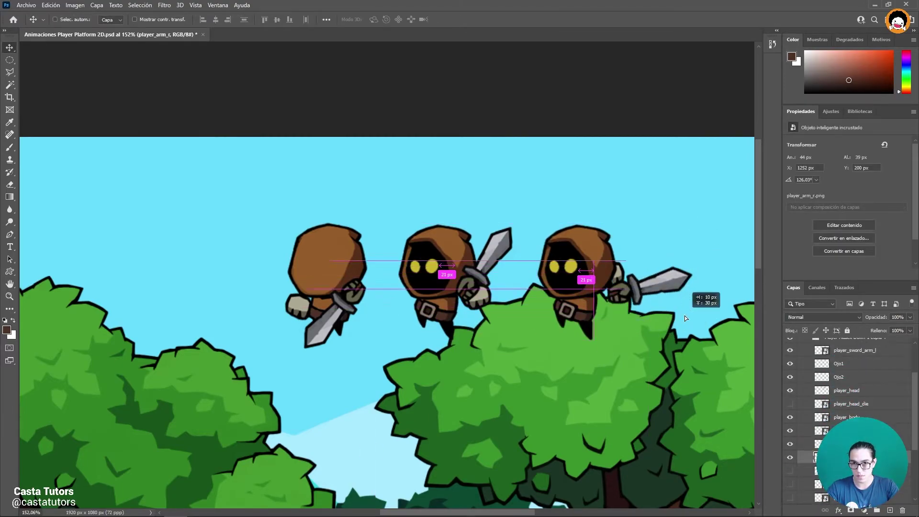
Touch up the Ojo1 eye layer with the Brush
left_click(796, 433)
scroll(431, 239, "up", 3)
key("b")
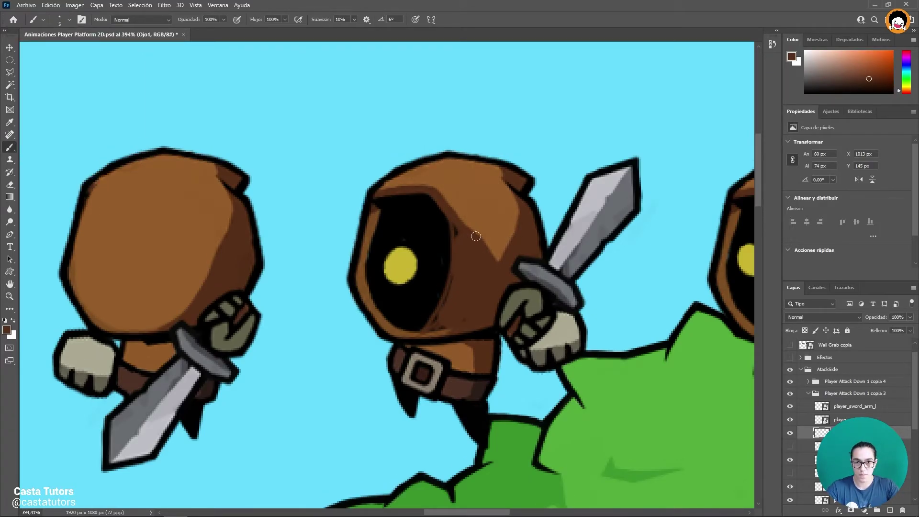
scroll(426, 325, "up", 3)
scroll(493, 266, "down", 10)
key("v")
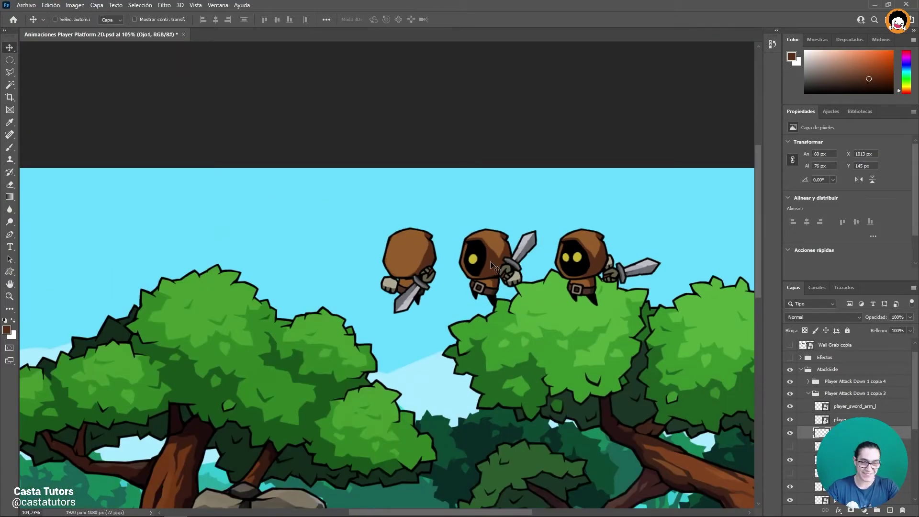
scroll(503, 263, "down", 2)
Collapse the Player Attack Down 1 copia 3 group, view the whole scene, and begin saving
left_click(823, 398)
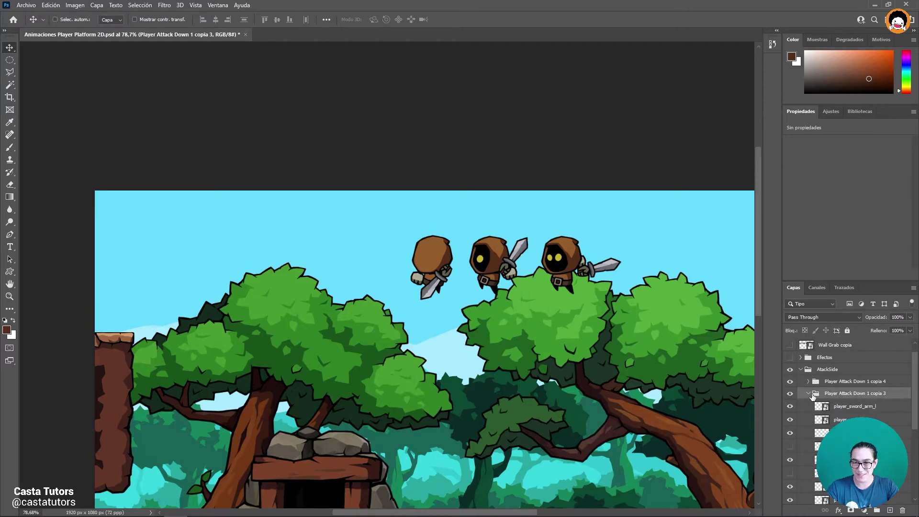
scroll(563, 309, "down", 2)
left_click_drag(561, 306, 502, 222)
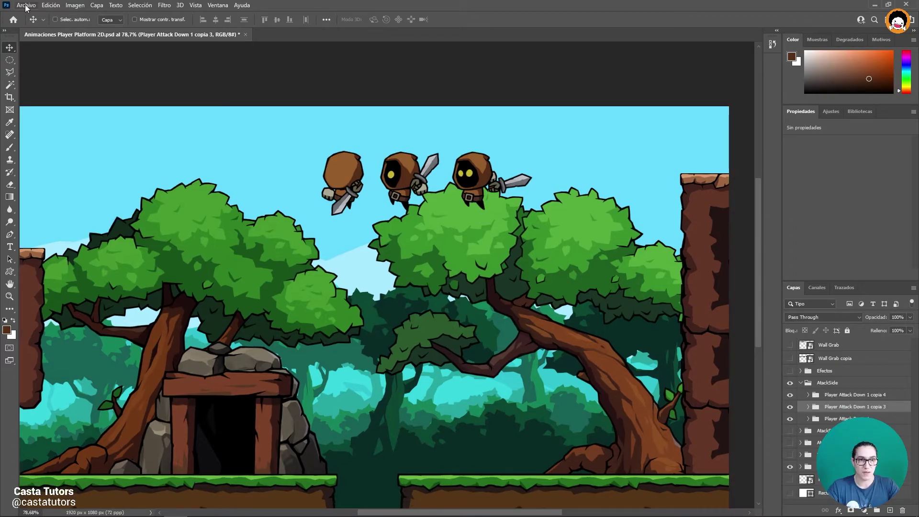
left_click(27, 6)
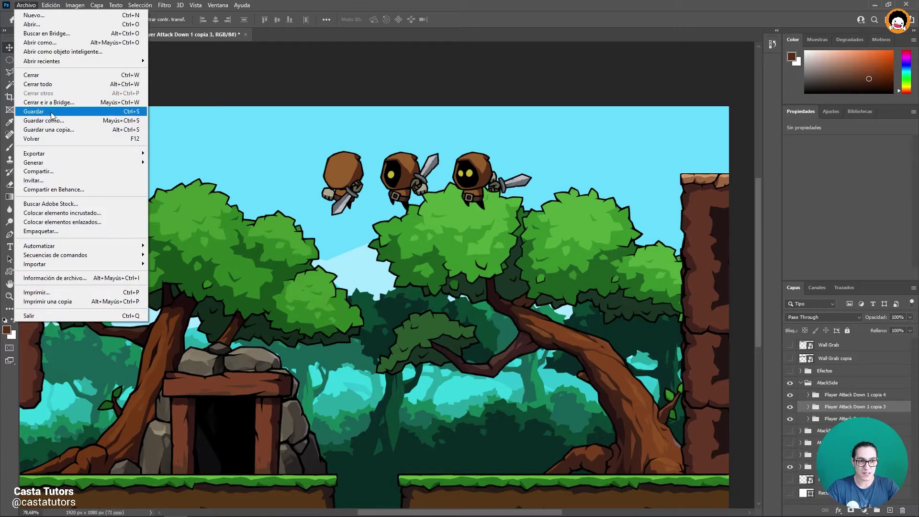
Save the document, hide AtackSide and Escenario, and show AtackUp and Efectos
left_click(29, 112)
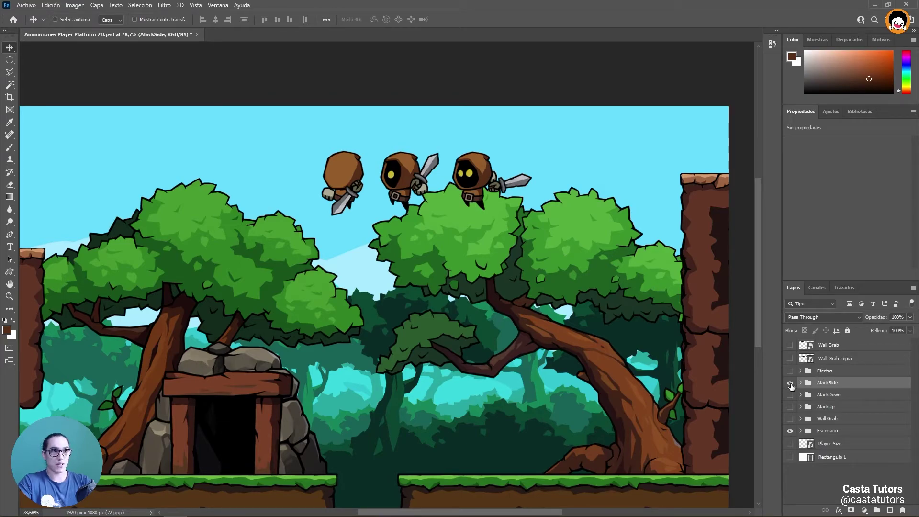
left_click(790, 383)
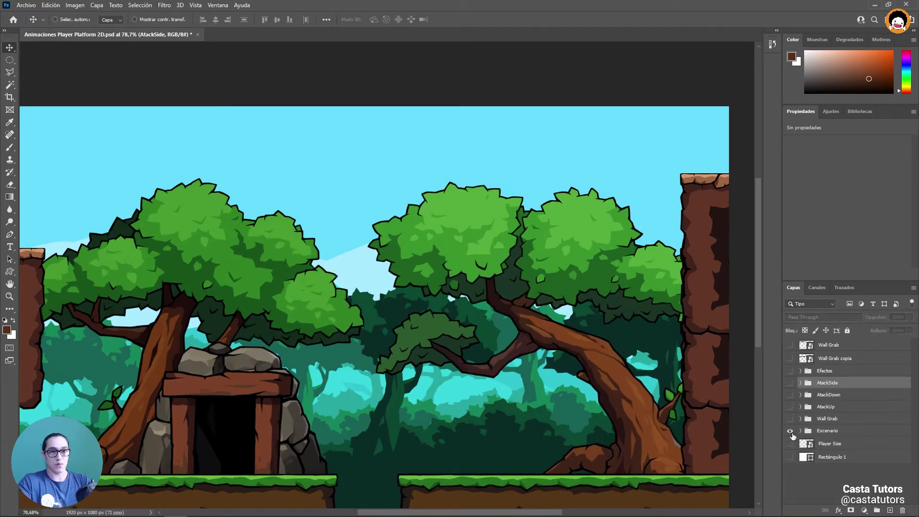
left_click(790, 407)
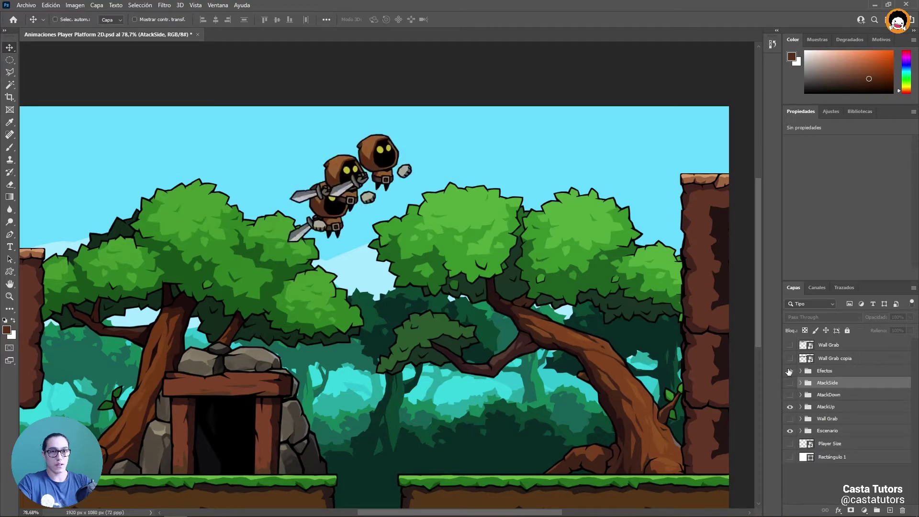
left_click(788, 371)
left_click(818, 373)
left_click(790, 431)
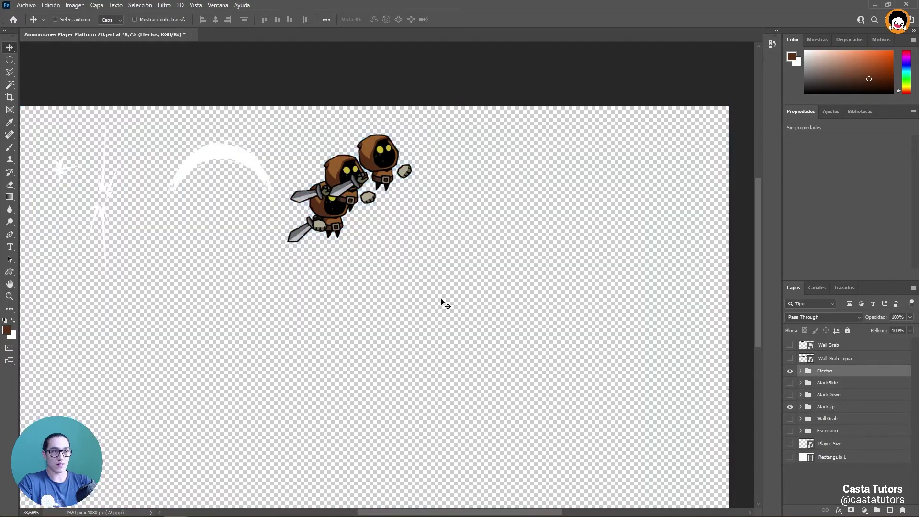
Expand AtackUp and move the Player Attack Rigth 2 pose down beside pose 1
mouse_move(343, 271)
left_mouse_down()
mouse_move(506, 261)
mouse_move(243, 458)
left_mouse_up()
left_click(799, 406)
left_click(844, 442)
left_click(845, 430)
mouse_move(445, 198)
left_mouse_down()
mouse_move(366, 355)
mouse_move(277, 387)
left_mouse_up()
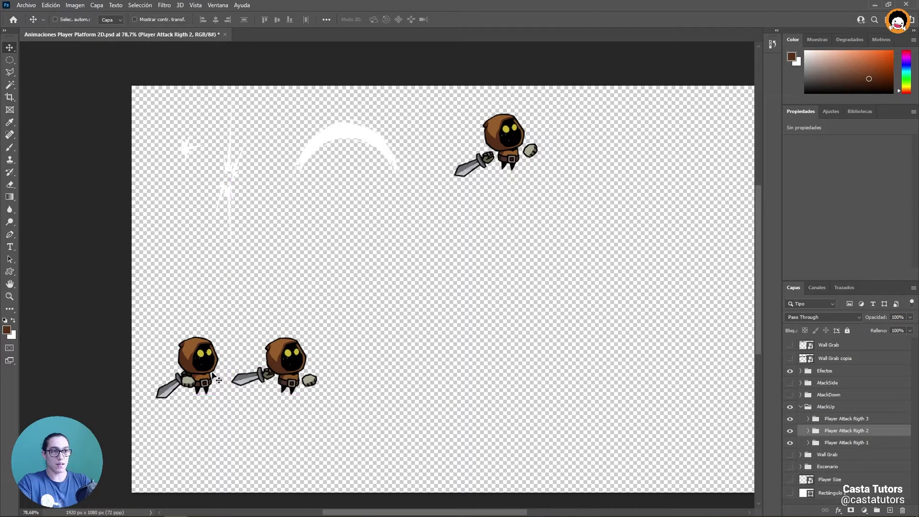
Move Player Attack Rigth 3 into the row, collapse AtackUp, and hide Efectos
left_click(518, 161, "ctrl")
left_click_drag(518, 161, 387, 387)
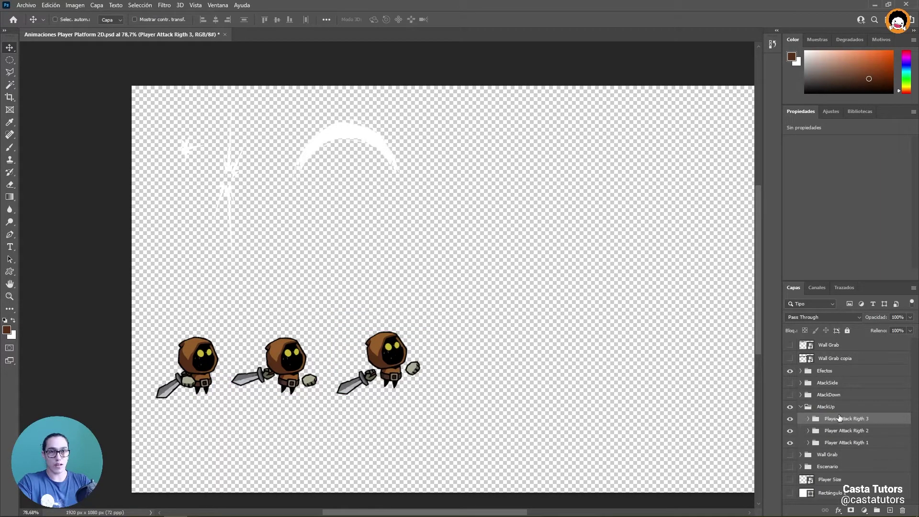
left_click(829, 407)
left_click(800, 406)
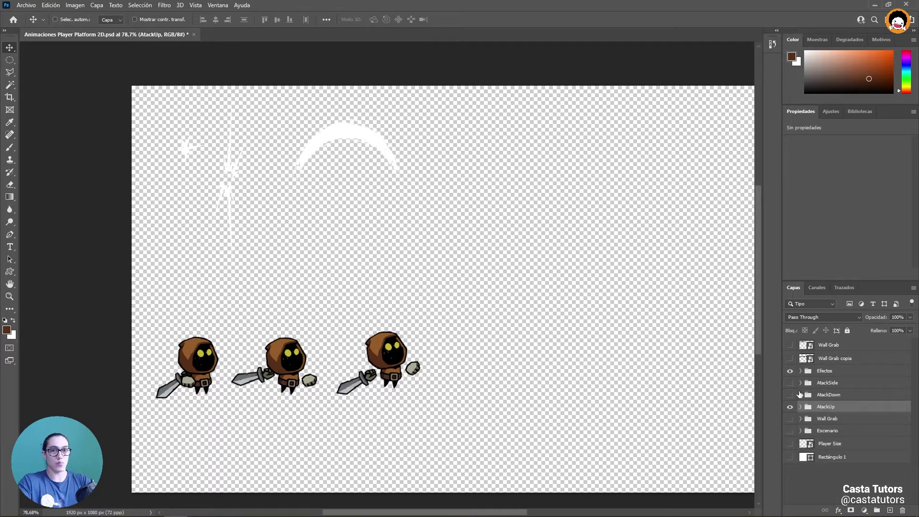
left_click(789, 371)
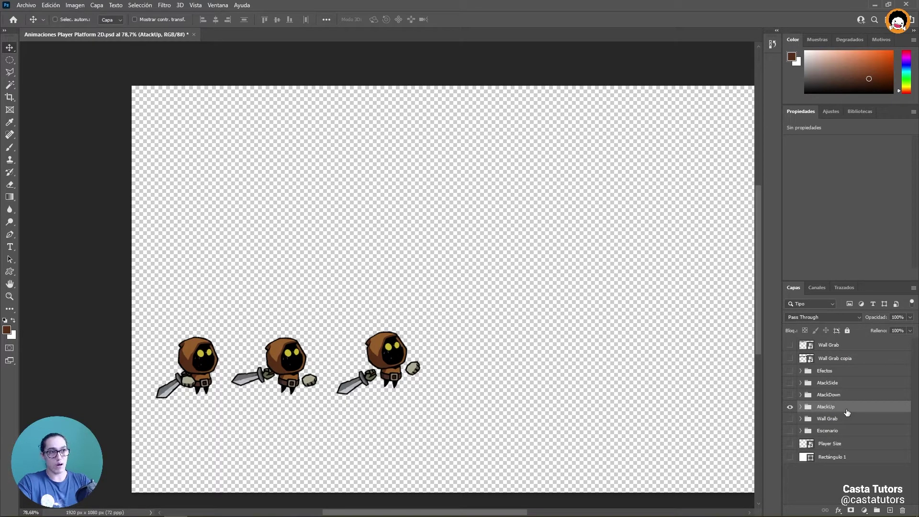
Duplicate the AtackUp group and convert the copy into a smart object
key("ctrl")
key("ctrl+j")
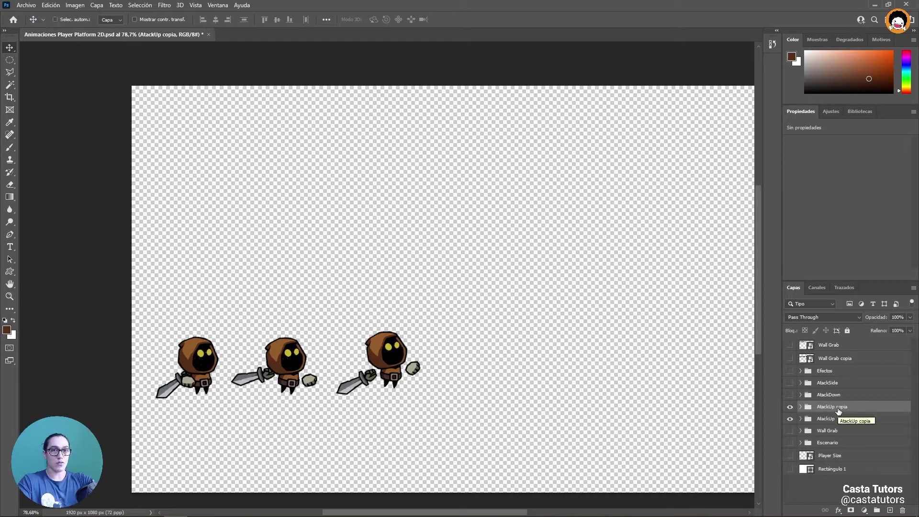
right_click(837, 409)
left_click(845, 143)
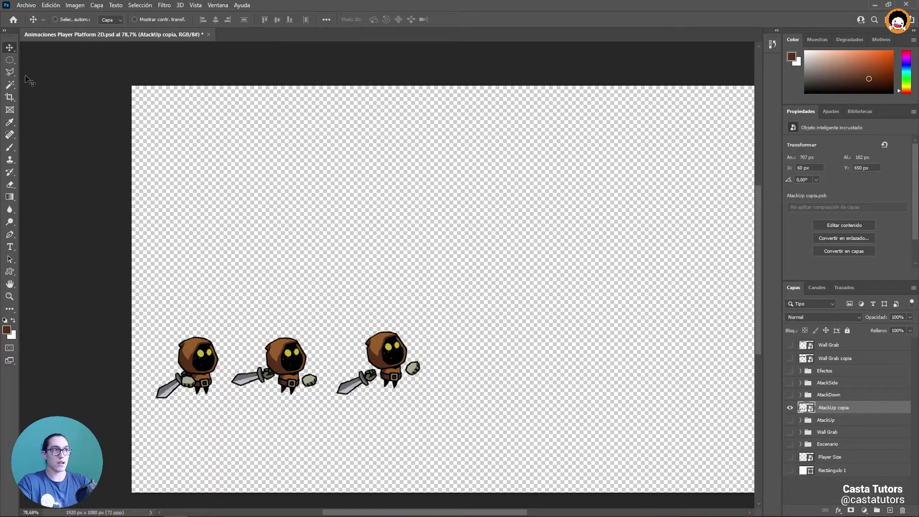
Marquee-select the three poses and paste them into a new 707×182 document
right_click(10, 61)
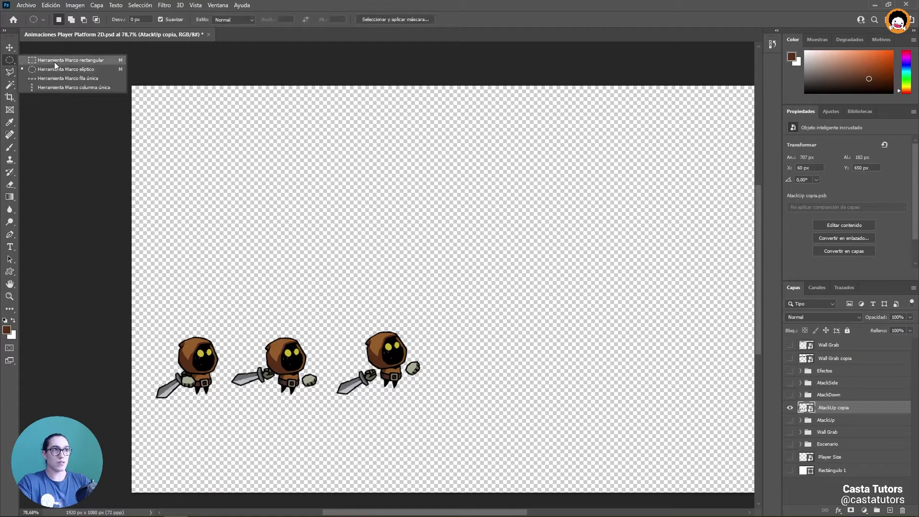
left_click(43, 62)
left_click_drag(120, 308, 447, 421)
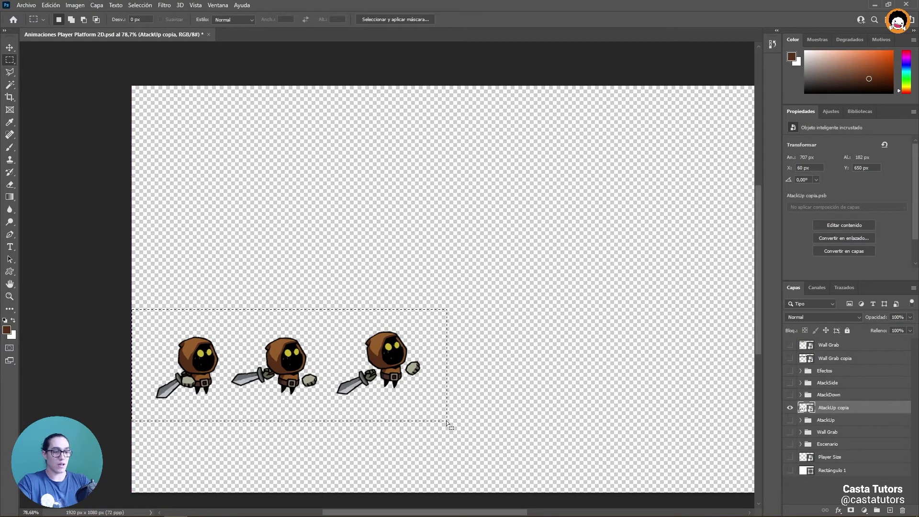
left_click(26, 5)
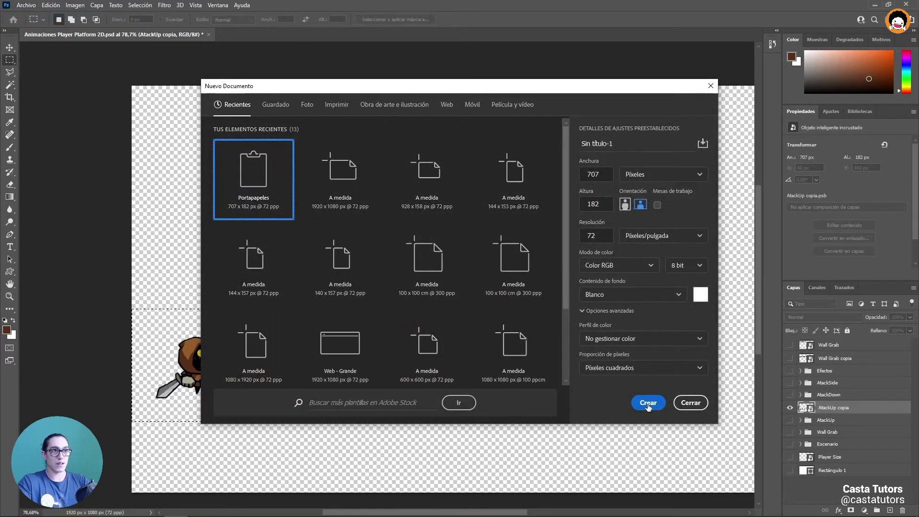
left_click(648, 404)
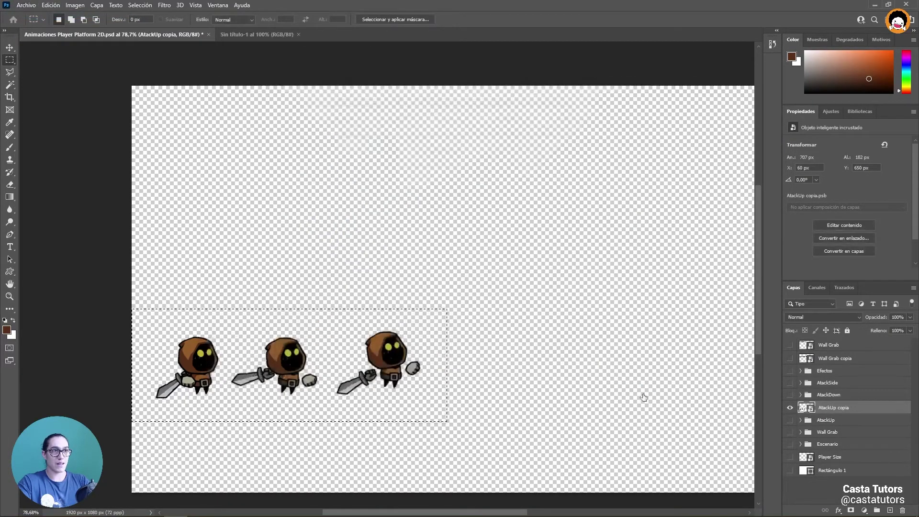
key("ctrl+v")
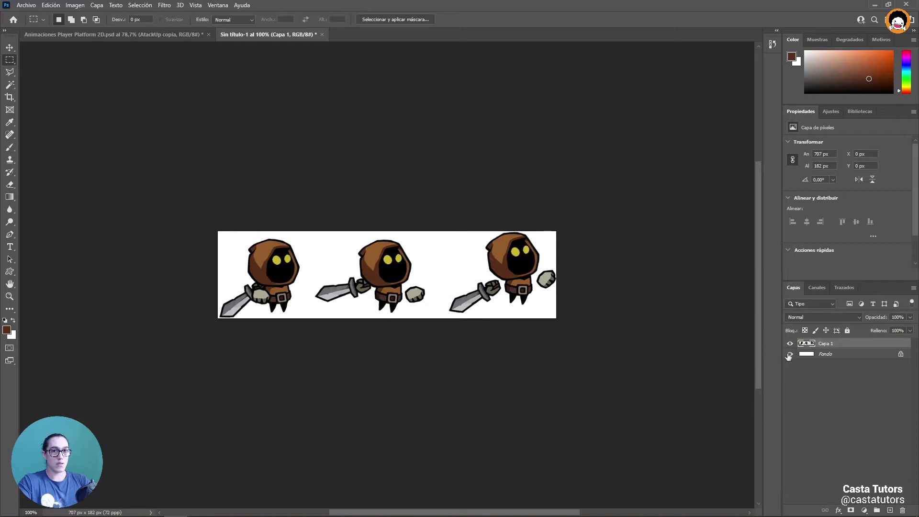
Hide the white background and create a new Ataque folder inside Player Anims
left_click(789, 354)
left_click(26, 5)
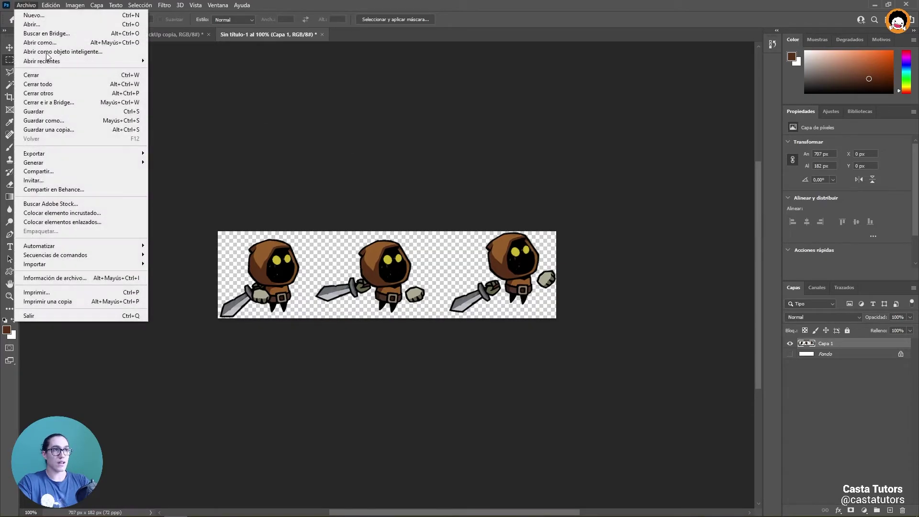
left_click(68, 124)
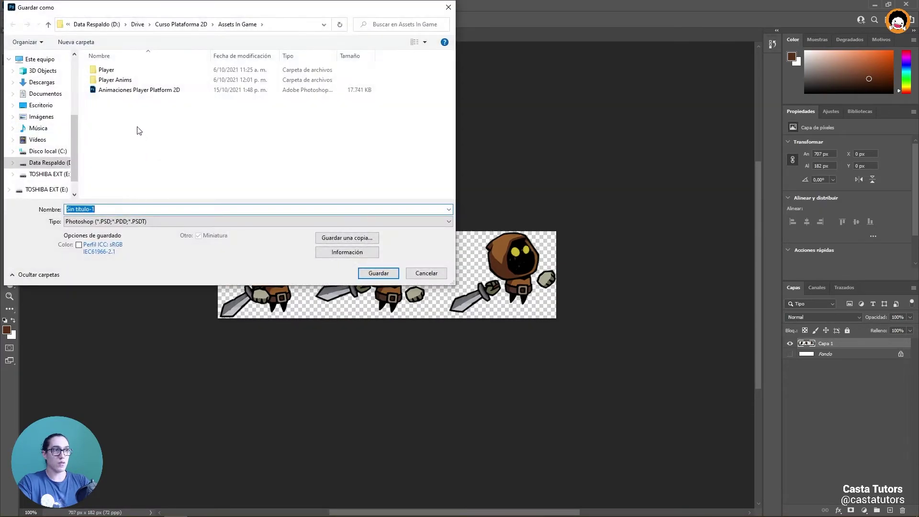
double_click(126, 80)
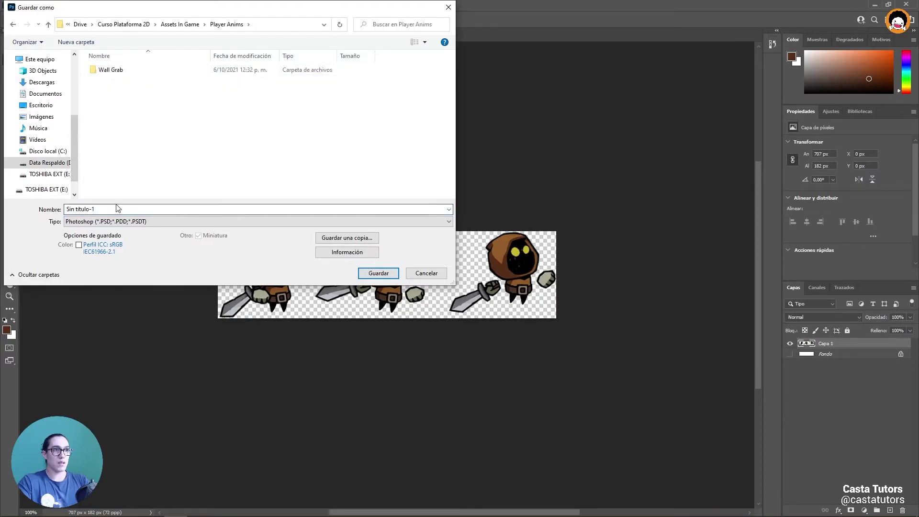
right_click(172, 134)
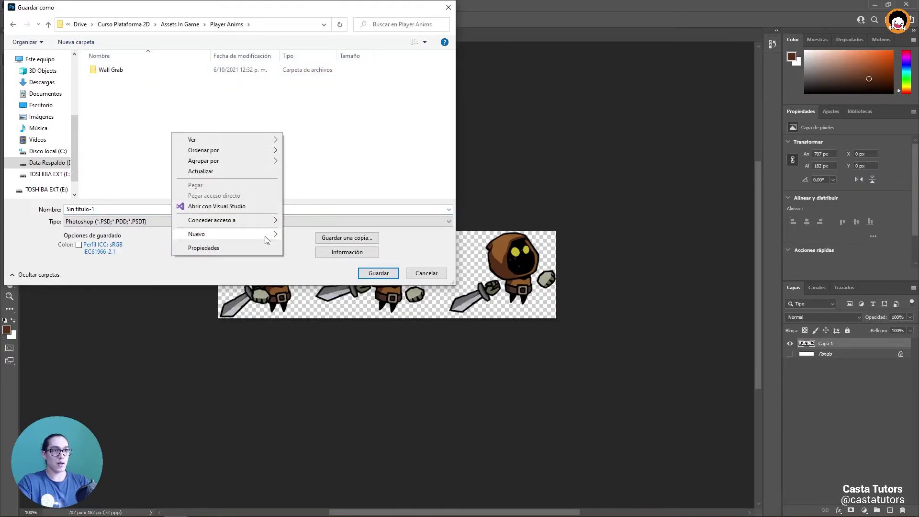
left_click(306, 233)
type("Ataque")
key("Return")
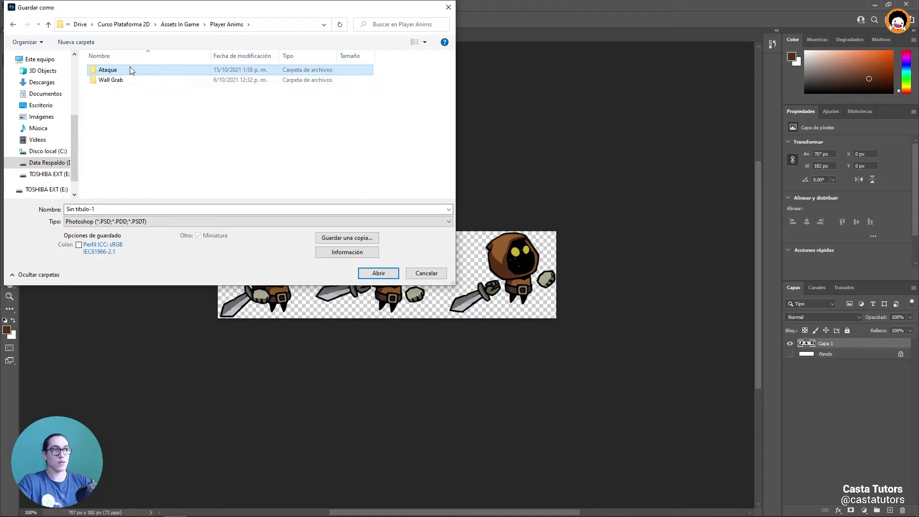
double_click(108, 70)
Try saving the strip as AttackUp in PSD format, then cancel
triple_click(107, 209)
type("AttackUp")
left_click(148, 221)
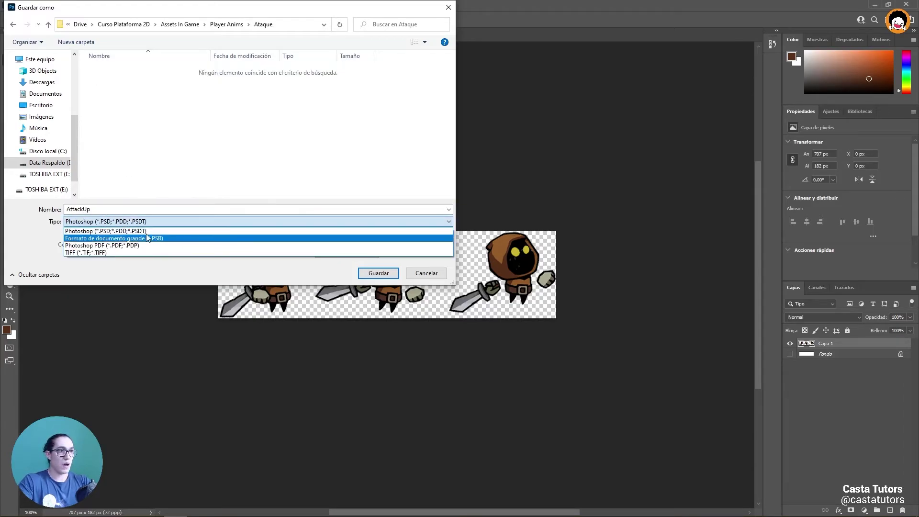
left_click(147, 125)
double_click(69, 209)
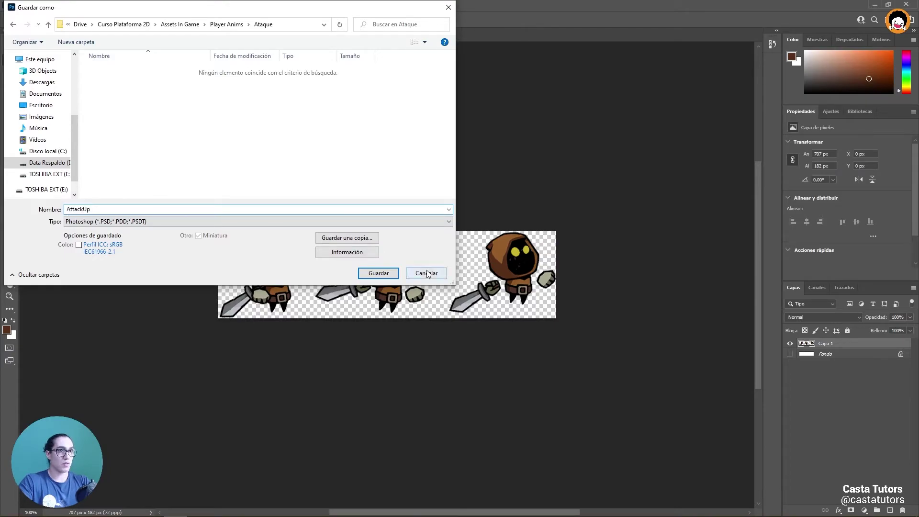
left_click(425, 273)
Export the strip as PNG AttackUp, replacing the existing file, and deselect
left_click(26, 5)
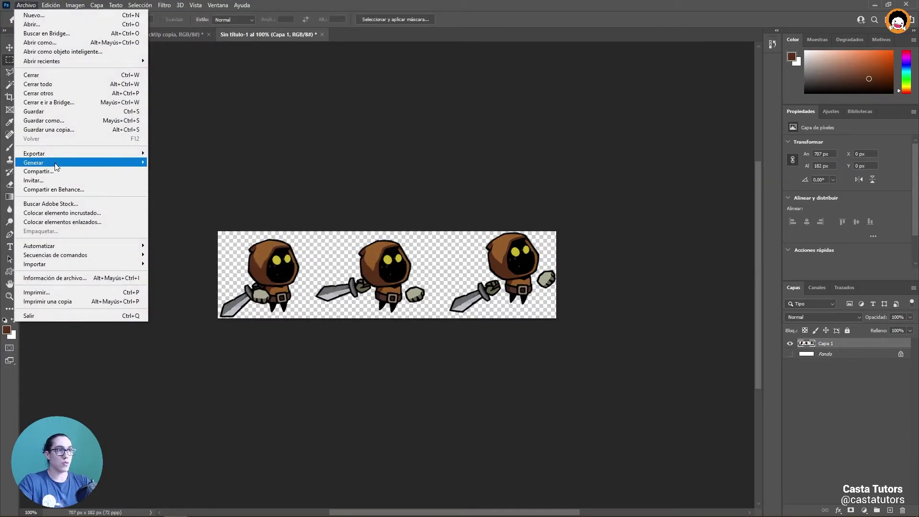
mouse_move(34, 153)
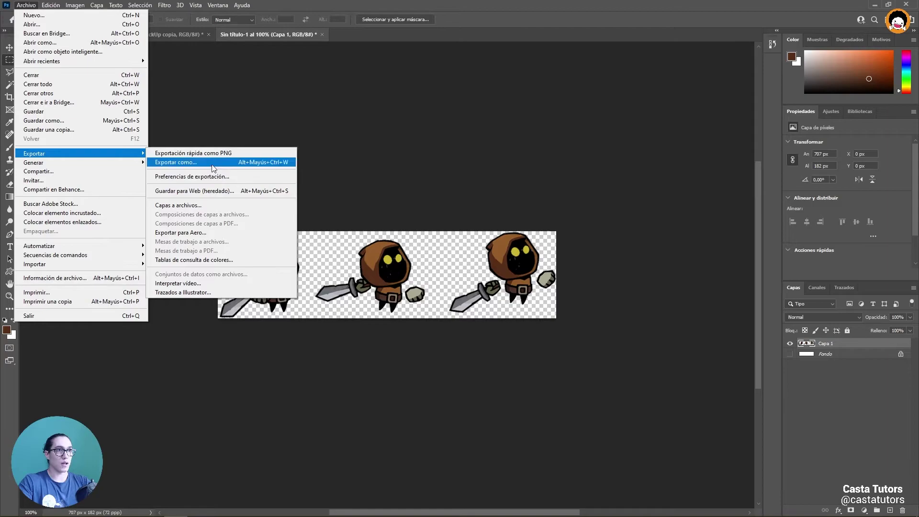
left_click(205, 163)
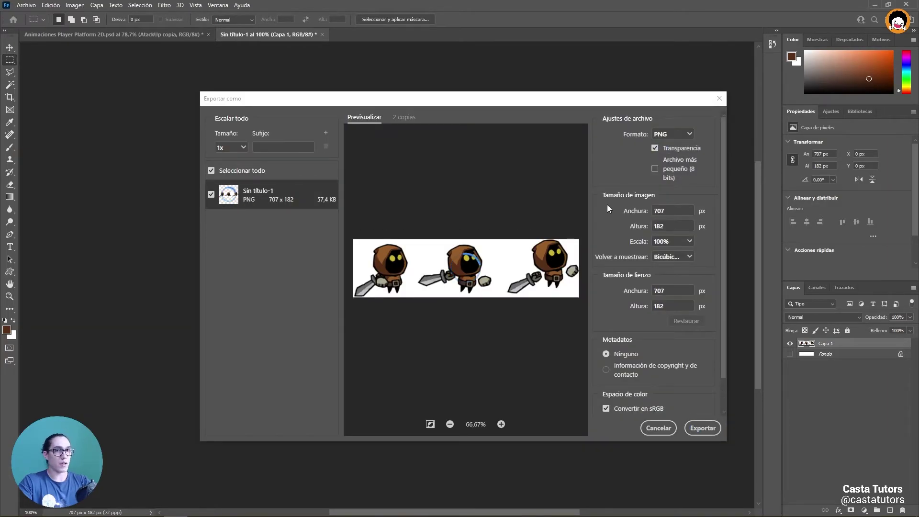
left_click(710, 429)
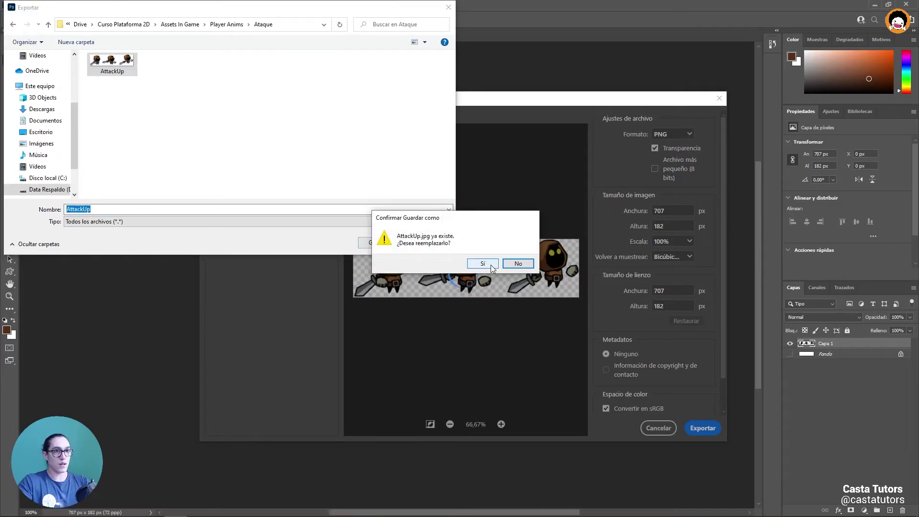
left_click(490, 264)
key("ctrl+d")
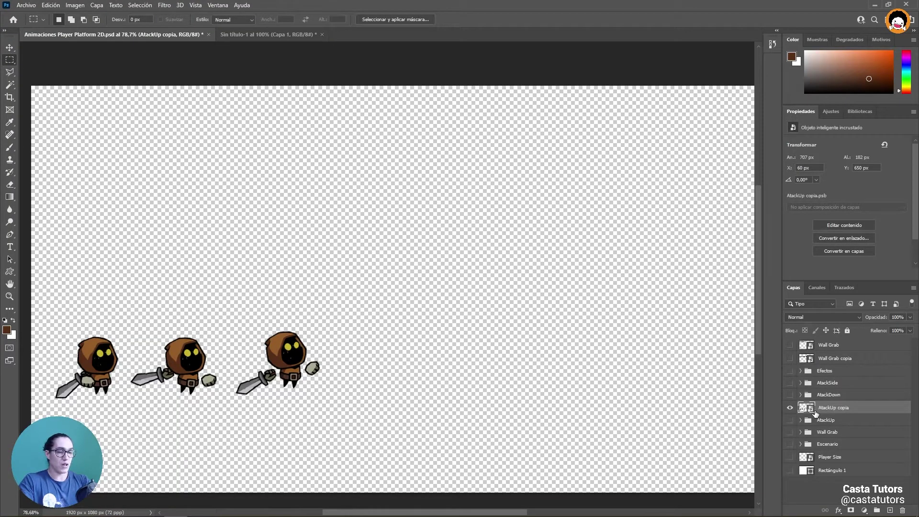
Delete the AtackUp copia layer, then show, expand and duplicate the AtackDown group
key("Delete")
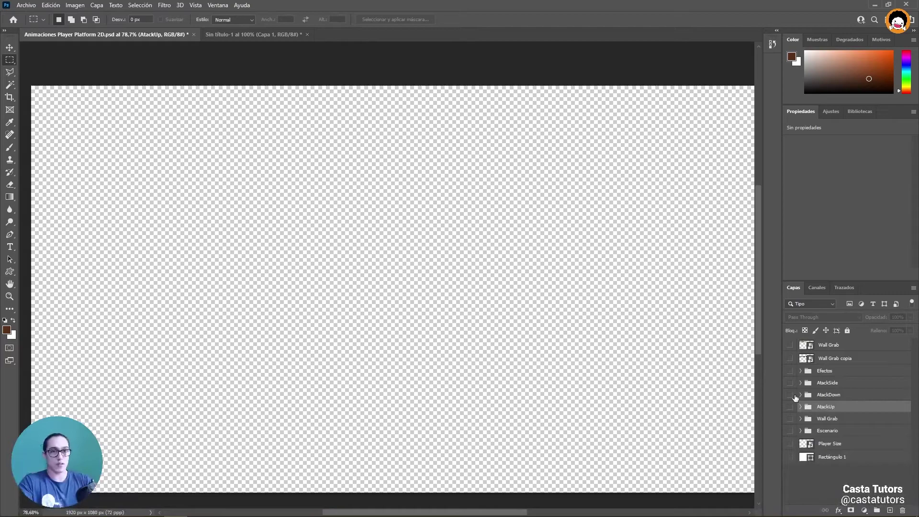
left_click(789, 394)
left_click(821, 397)
key("v")
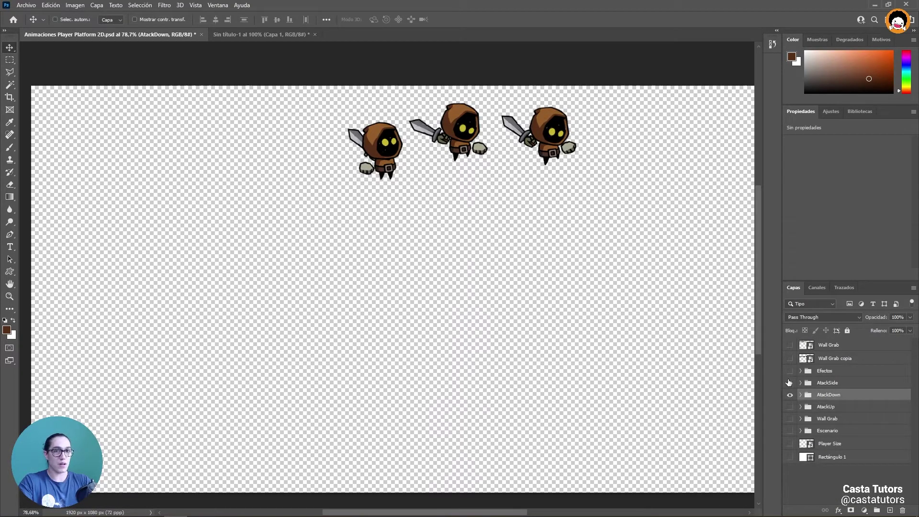
left_click(800, 395)
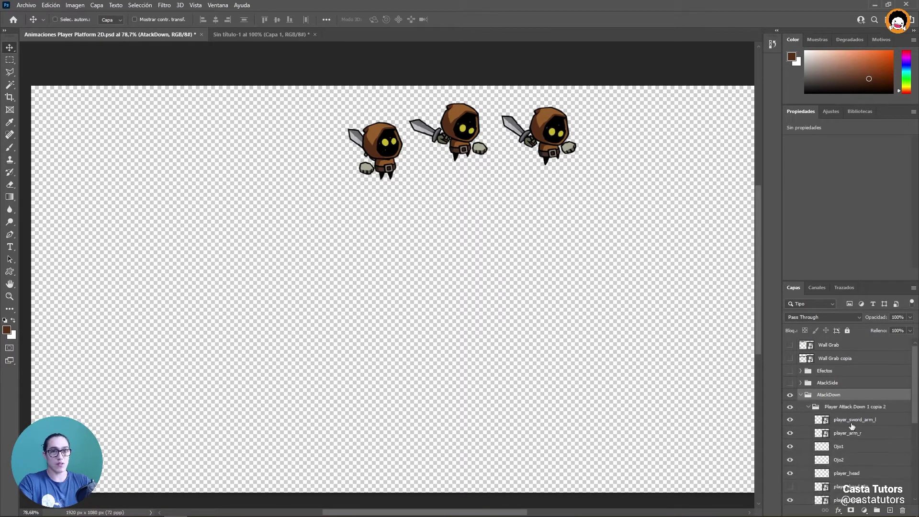
left_click_drag(670, 270, 657, 291)
Export the AtackDown copy into Player Anims and delete the Efectos copia layer
right_click(844, 394)
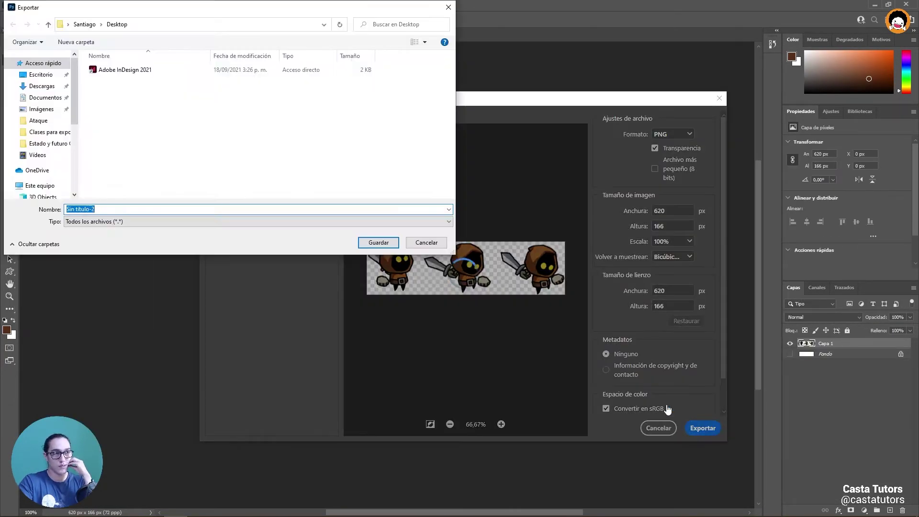
double_click(125, 83)
type("Atack")
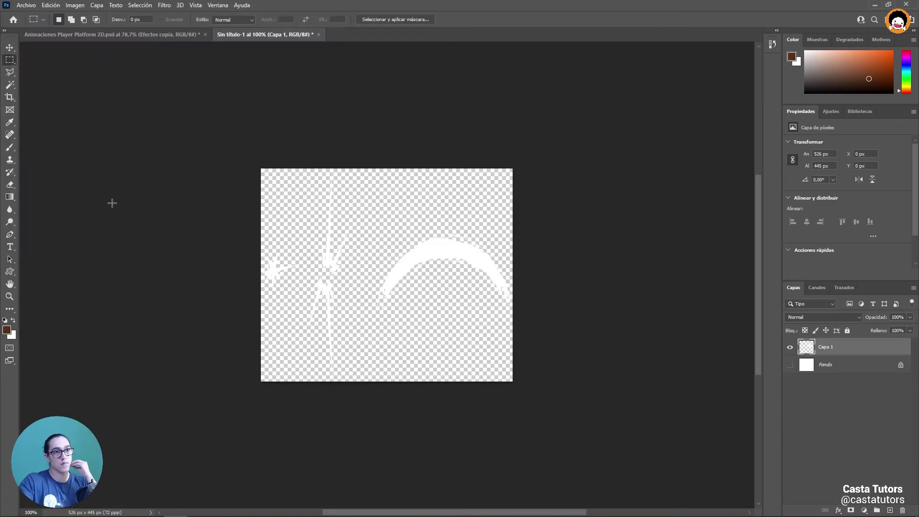
key("Delete")
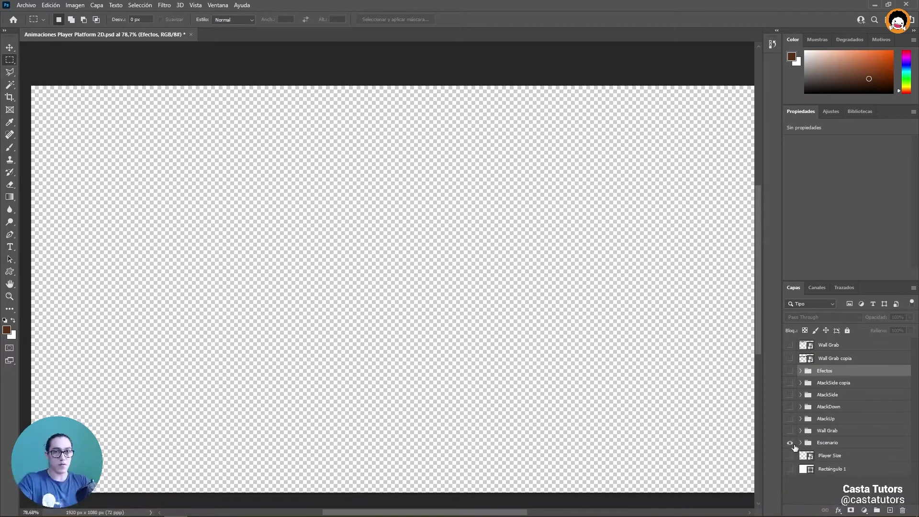
Show the Escenario background, save the PSD, and close Photoshop
left_click(790, 442)
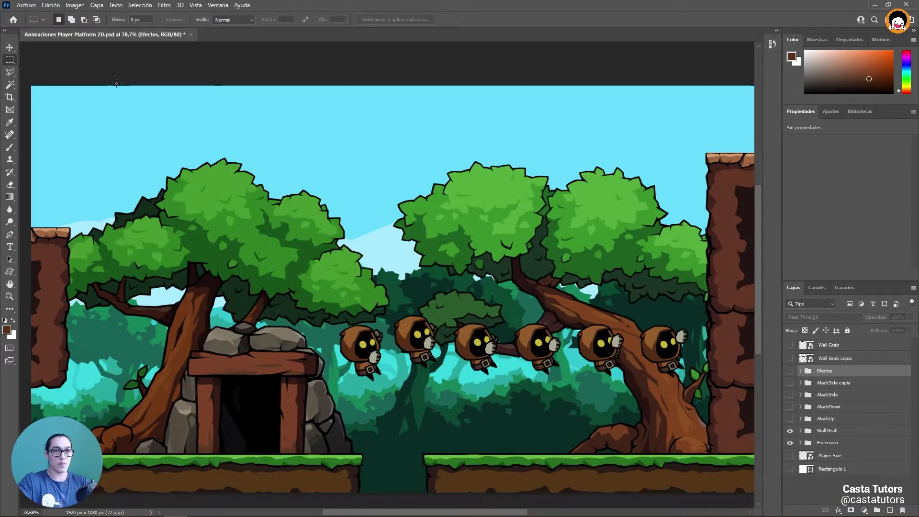
left_click(10, 47)
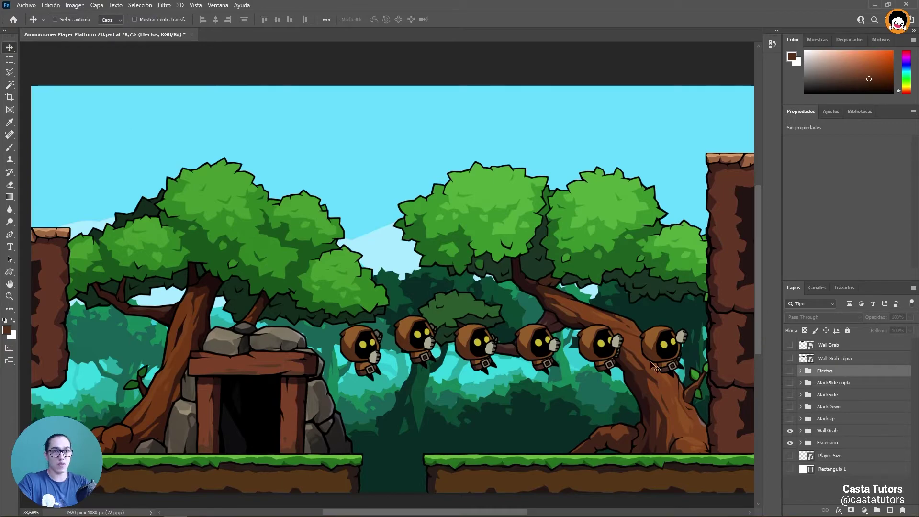
left_click(26, 5)
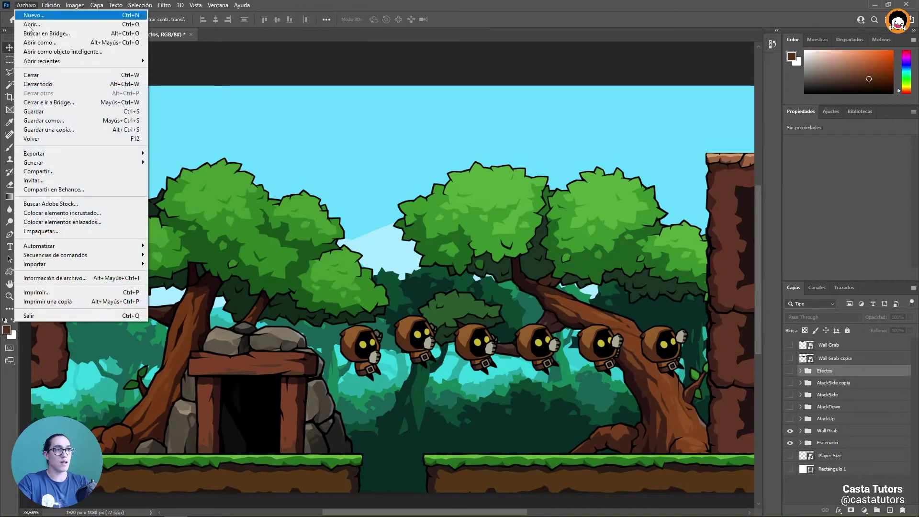
left_click(57, 112)
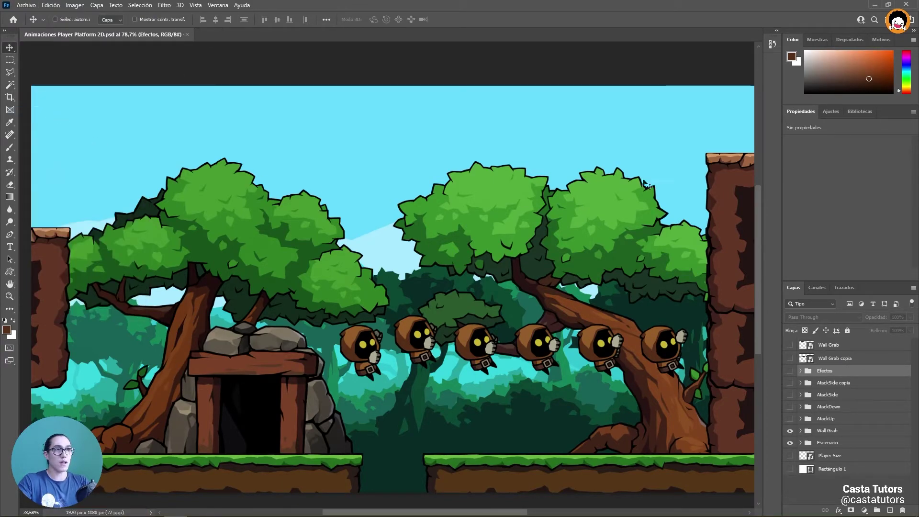
left_click(906, 5)
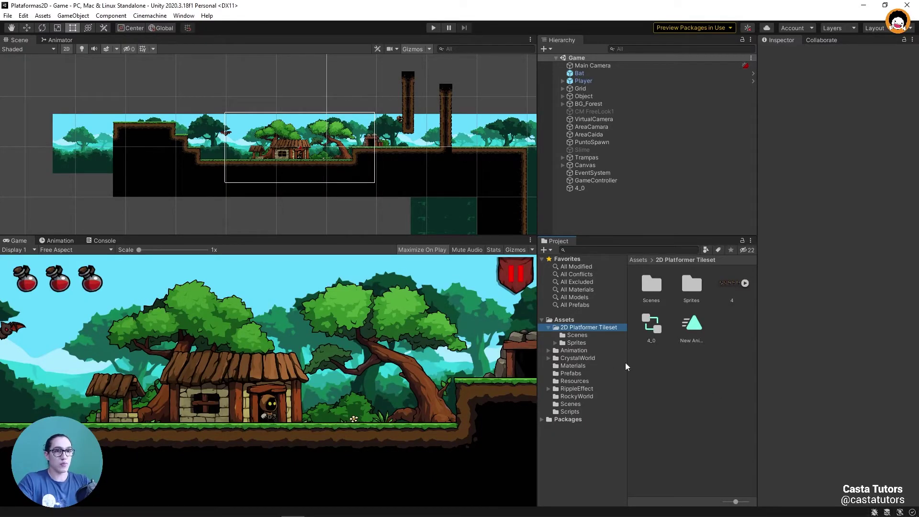
Create a folder named Prueba in 2D Platformer Tileset
left_click(703, 379)
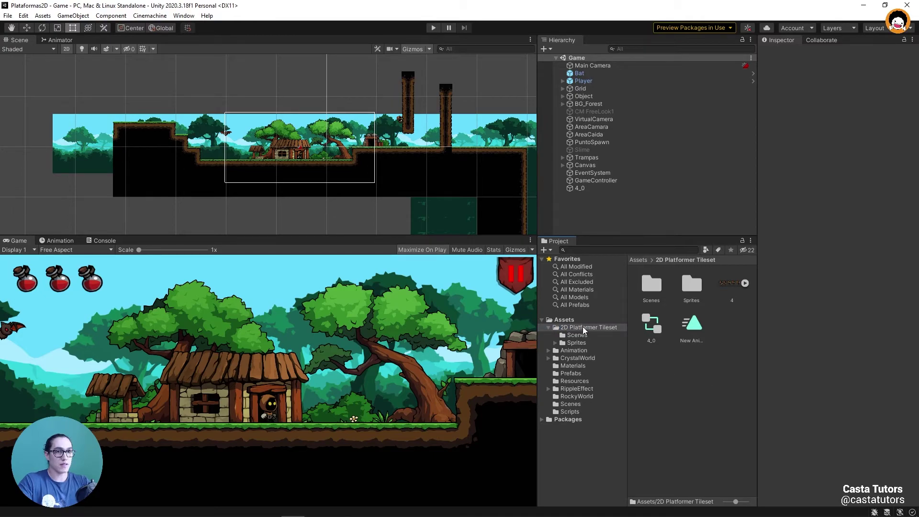
right_click(703, 381)
left_click(650, 121)
type("Prueba")
key("Return")
Move the 4, 4_0 and New Animation assets into the Prueba folder
left_click(636, 364)
left_click(648, 326)
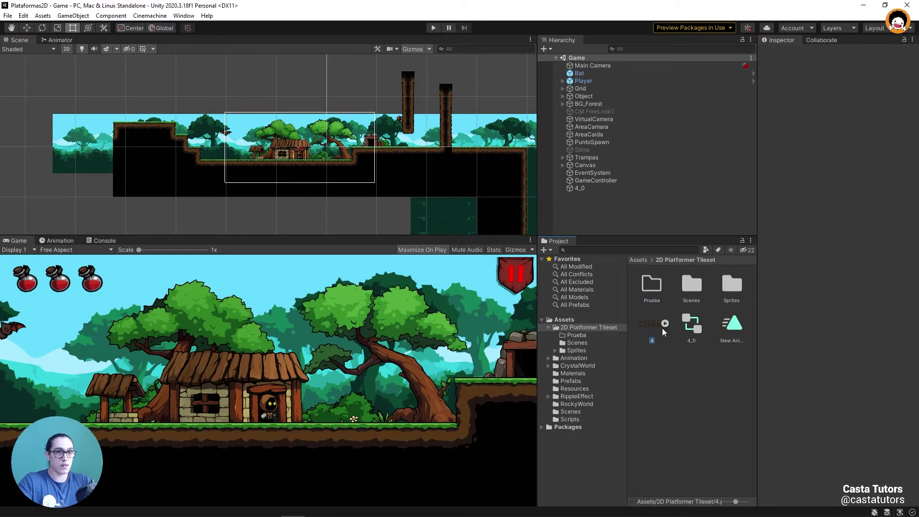
left_click(693, 329, "ctrl")
left_click(731, 329, "ctrl")
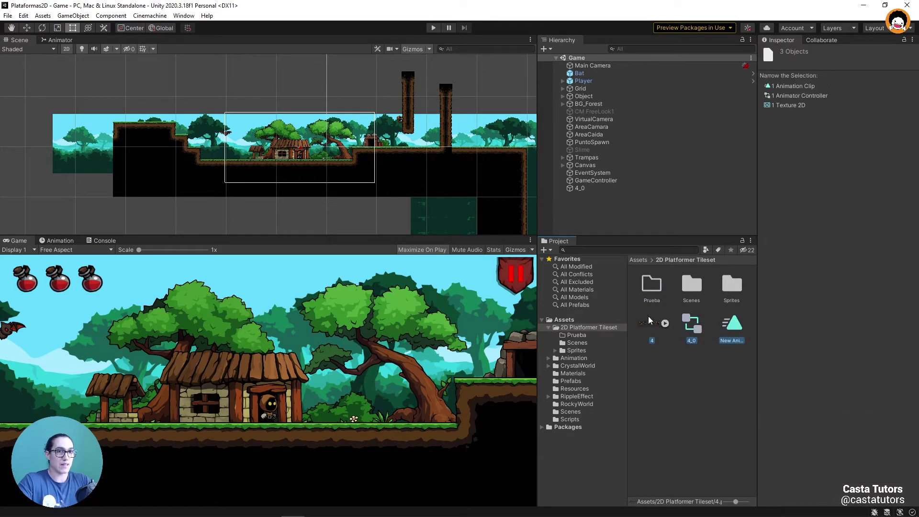
left_click_drag(649, 320, 652, 287)
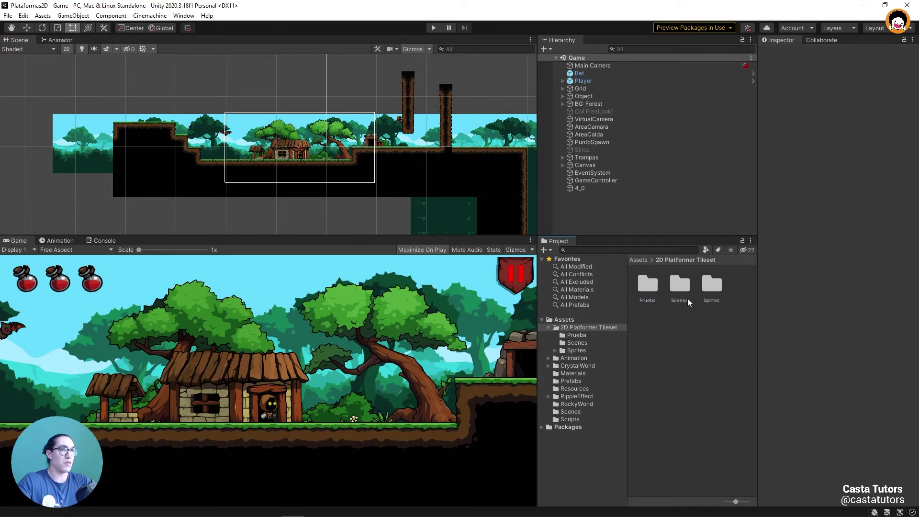
Open Prueba in Unity and select AttackDown, AttackSide, AttackUp and Particulas in Ataque
double_click(650, 291)
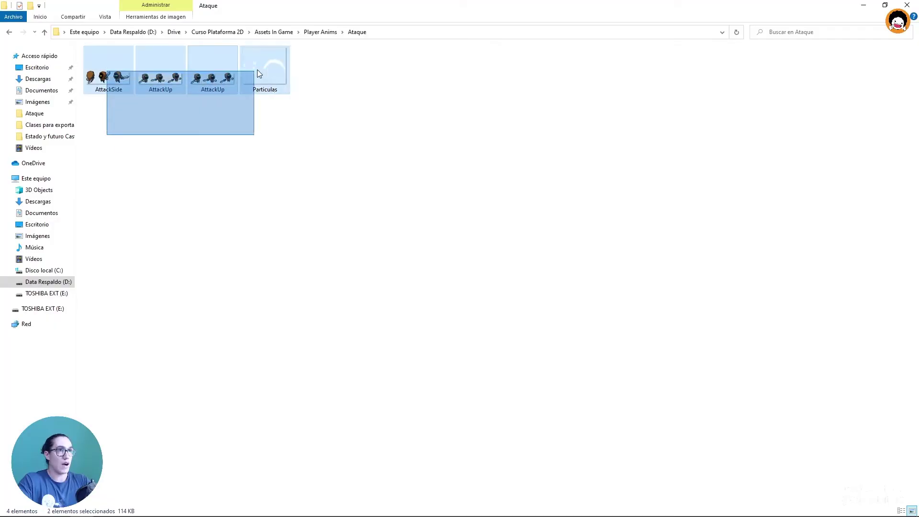
left_click_drag(257, 69, 294, 102)
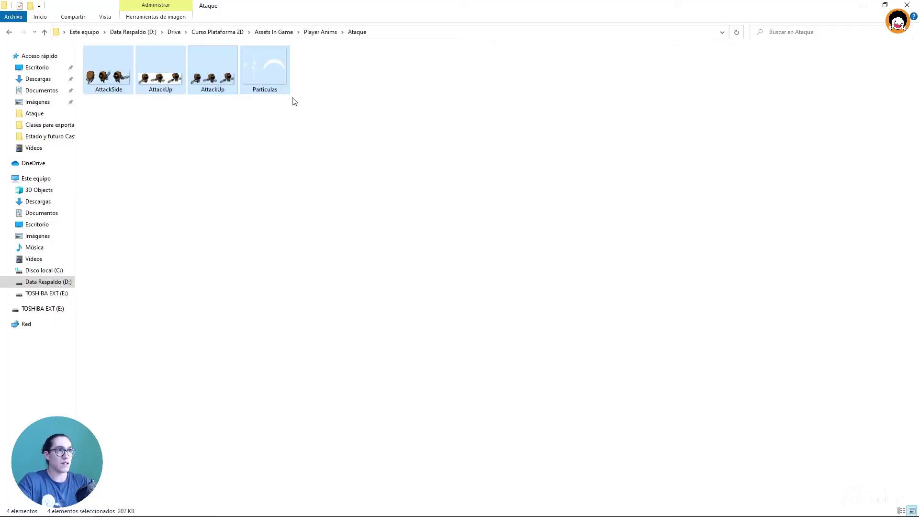
left_click(171, 82)
left_click(192, 142)
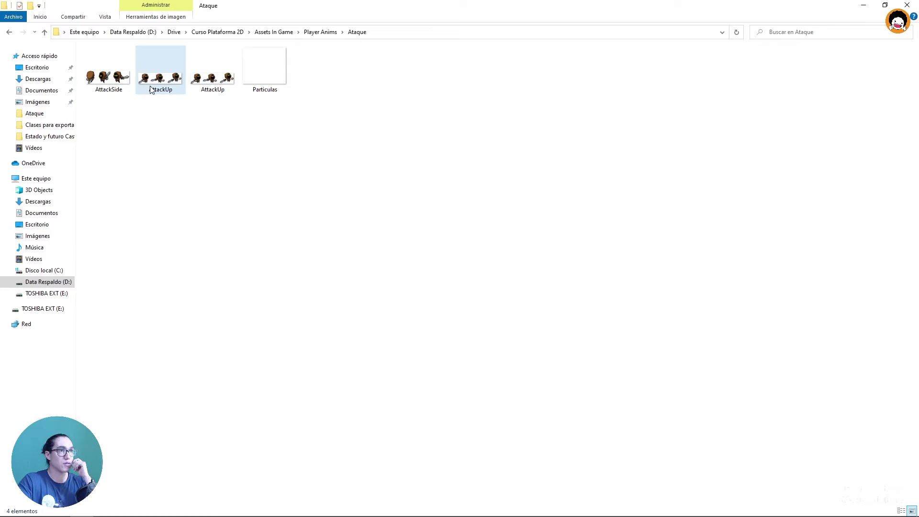
key("ctrl+a")
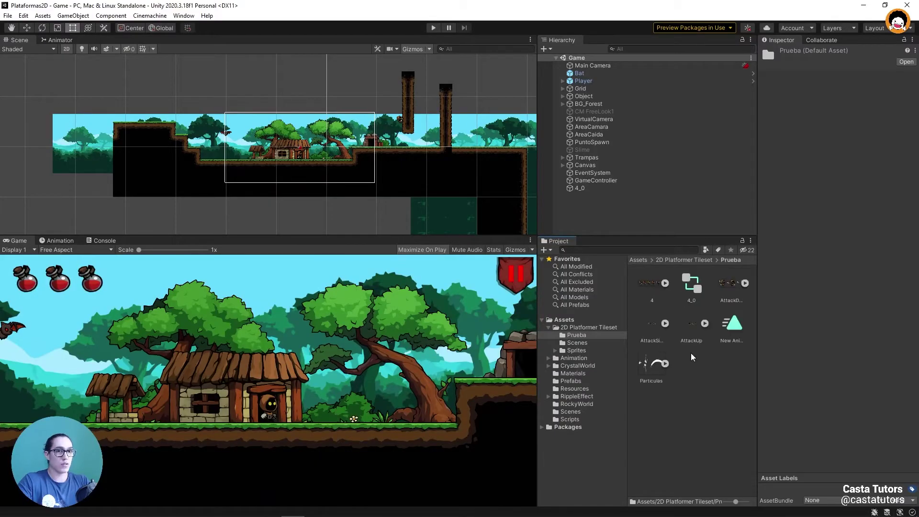
Set AttackDown to Multiple sprite mode and slice it into three sprites
left_click(732, 286)
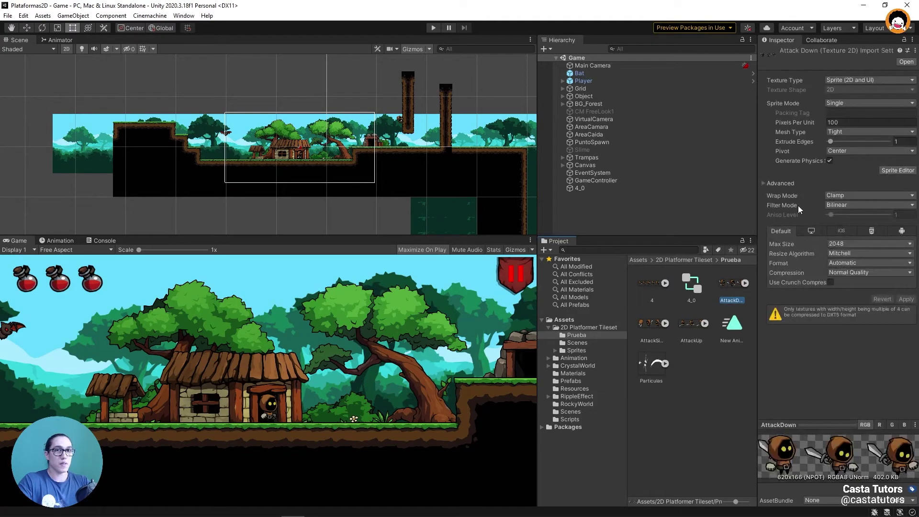
left_click(839, 103)
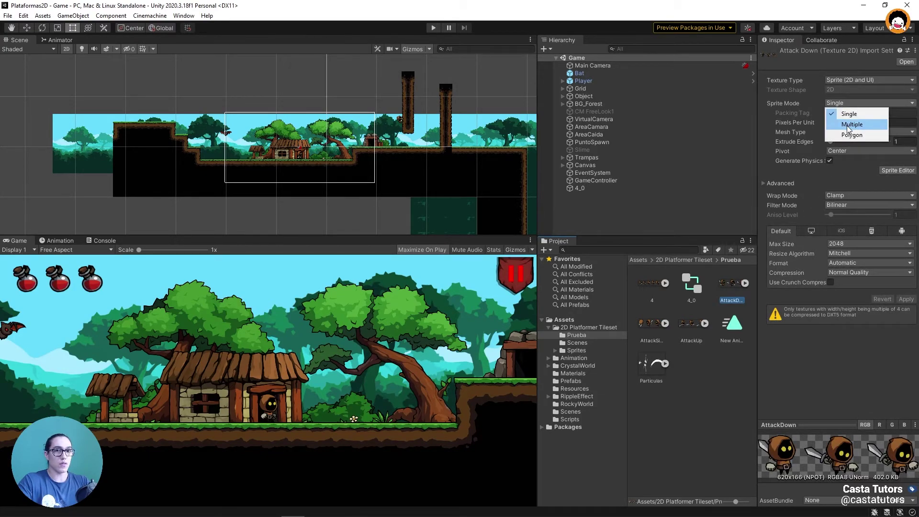
left_click(849, 125)
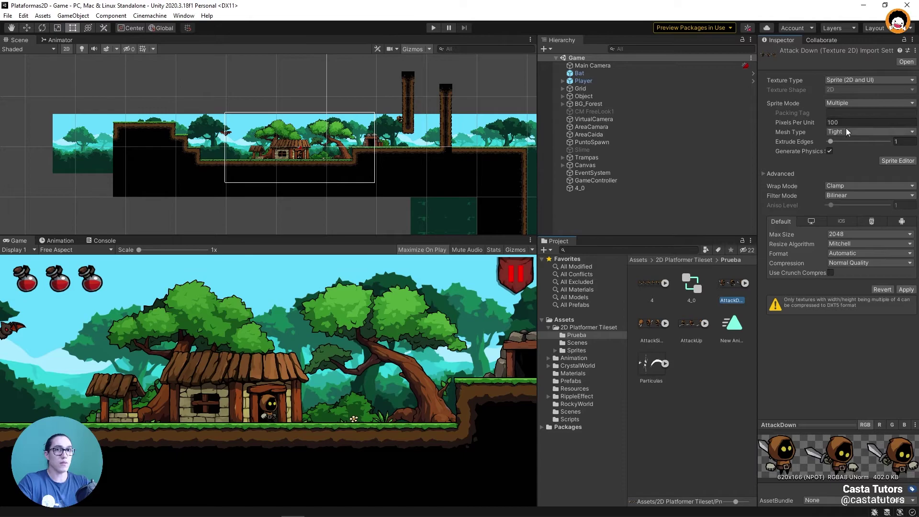
left_click(898, 160)
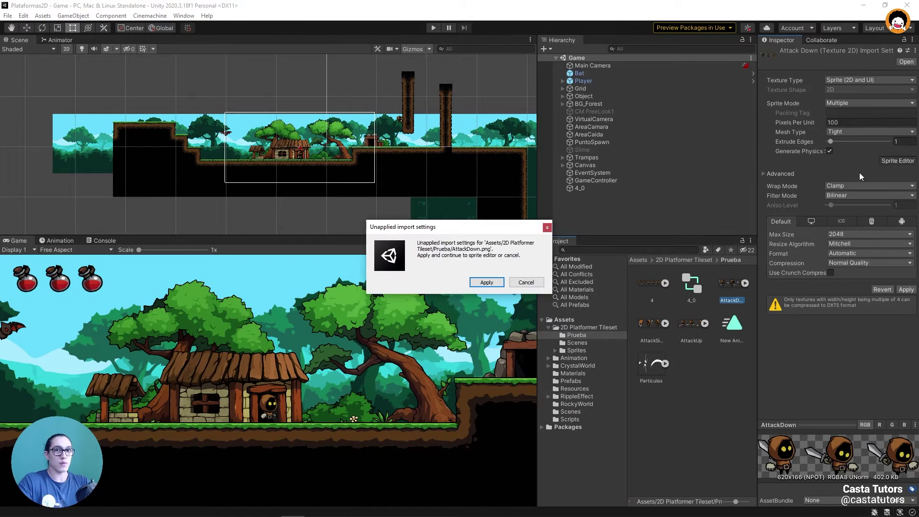
left_click(488, 285)
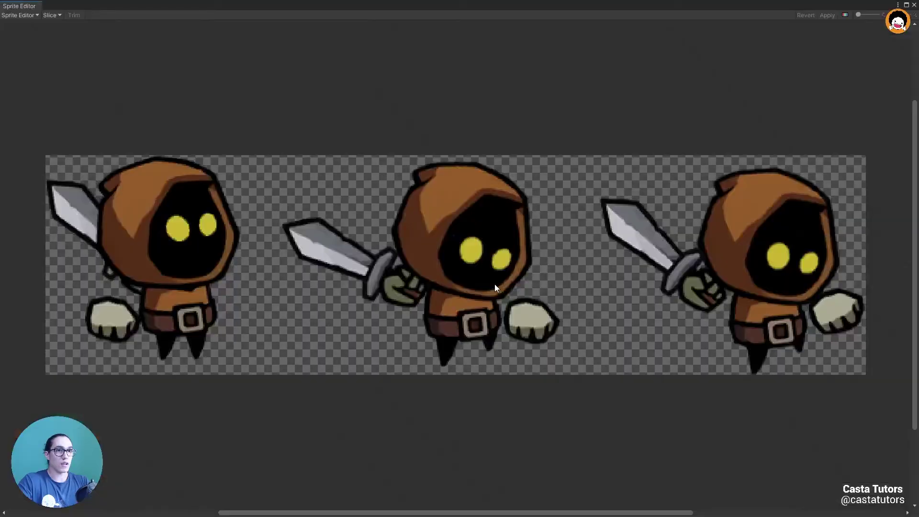
left_click(52, 15)
left_click(152, 106)
Move the AttackDown_1 and AttackDown_2 pivots onto the belt buckle
left_click(175, 238)
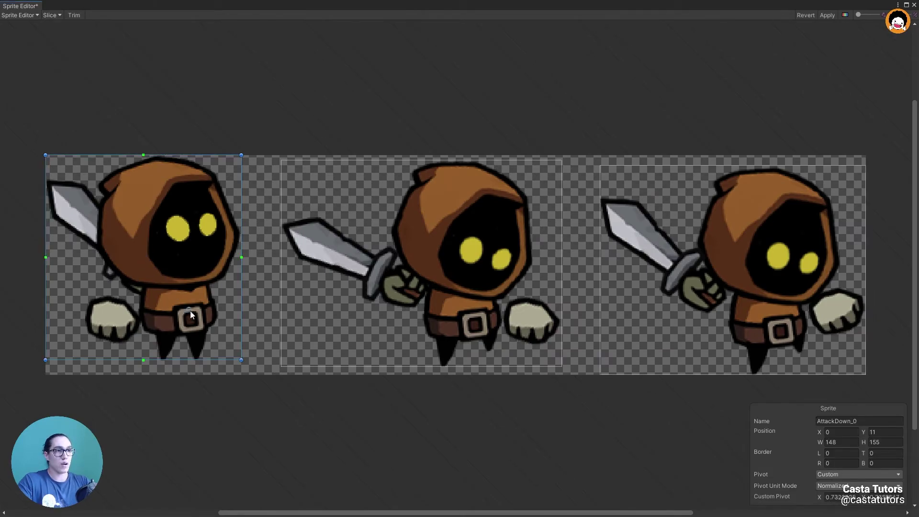
left_click(464, 283)
left_click_drag(421, 263, 474, 327)
left_click(770, 302)
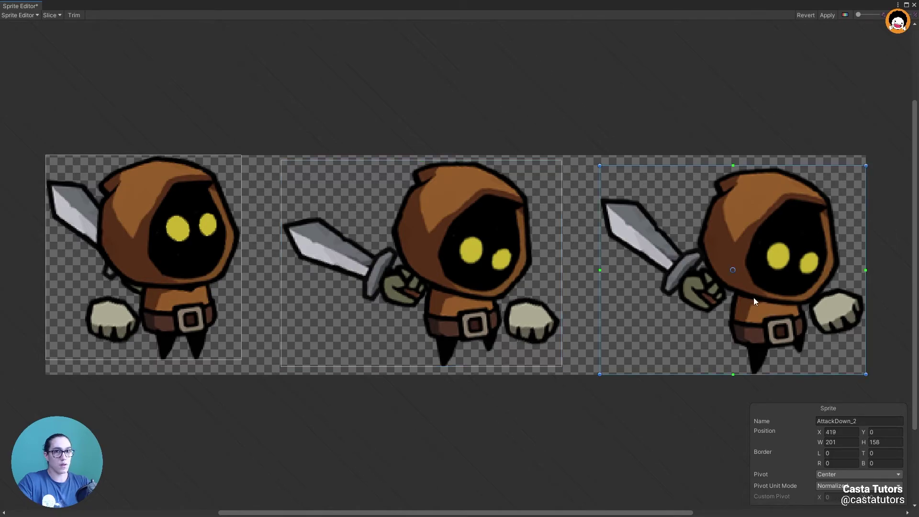
left_click_drag(733, 270, 780, 331)
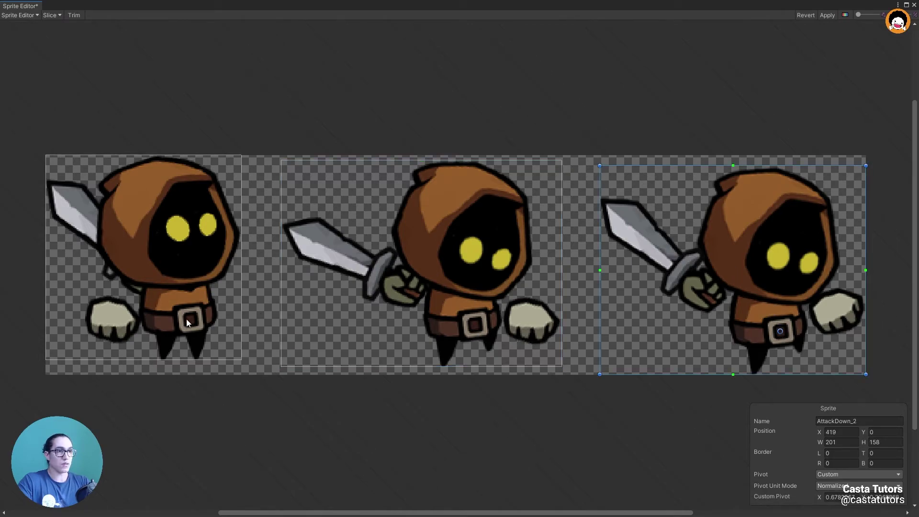
Apply the pivot changes, close the Sprite Editor, and show the three sliced frames
left_click(828, 15)
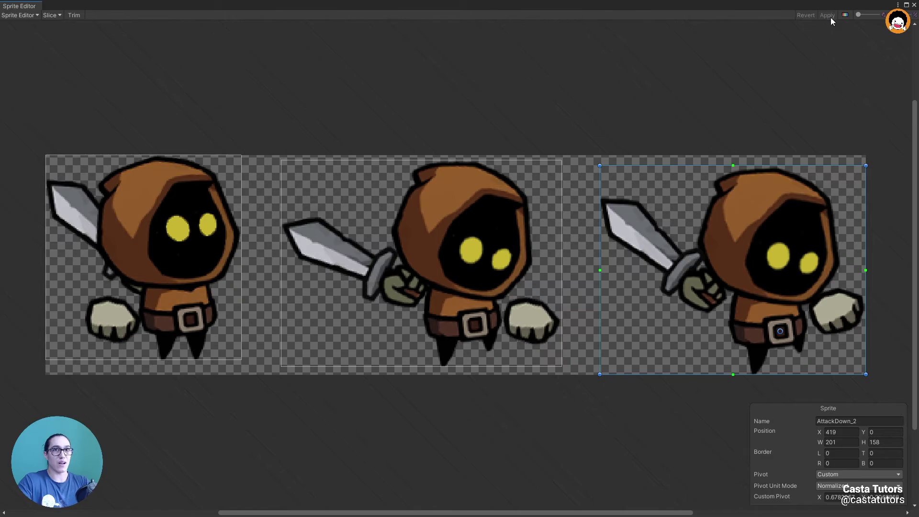
double_click(761, 7)
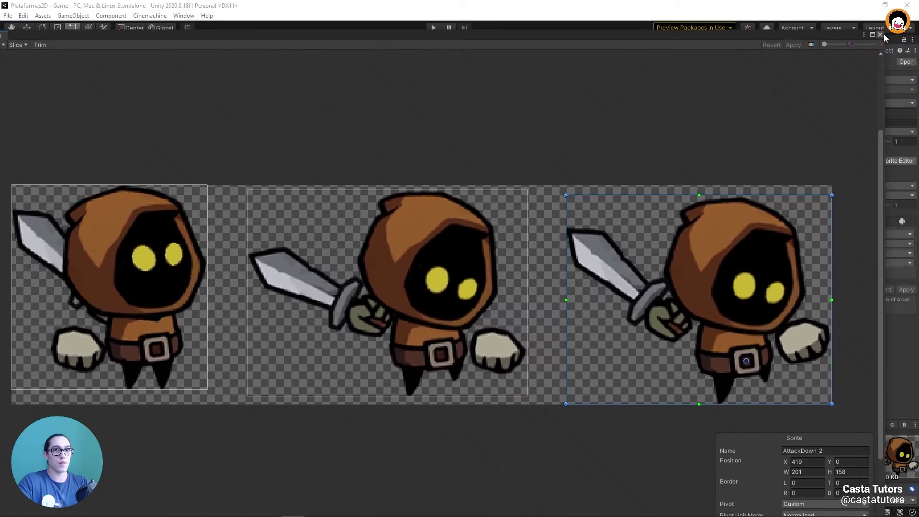
left_click(879, 35)
left_click(745, 283)
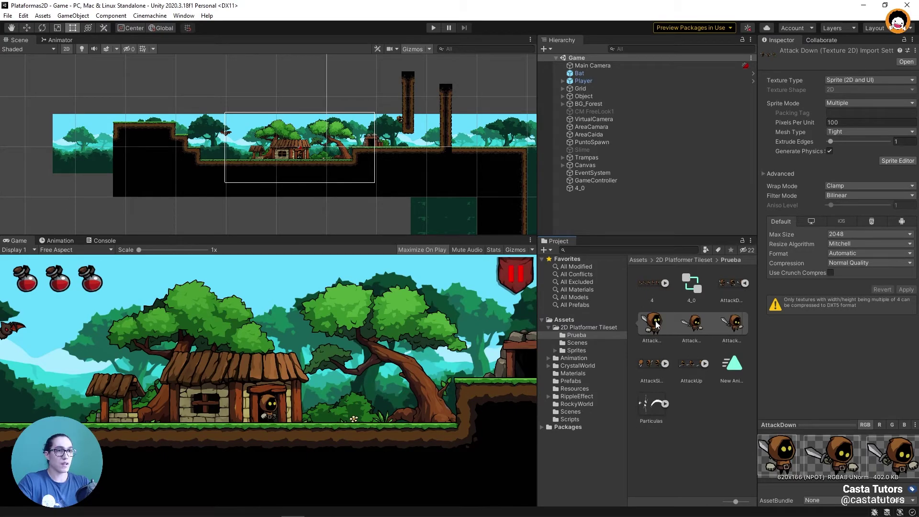
Place AttackDown_0 in the scene and start a new clip in the Animation window
left_click_drag(655, 325, 240, 100)
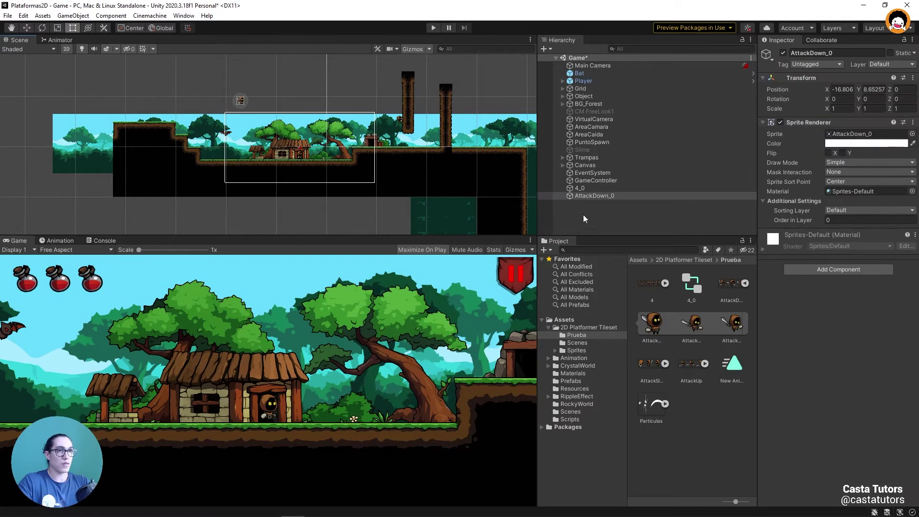
double_click(618, 195)
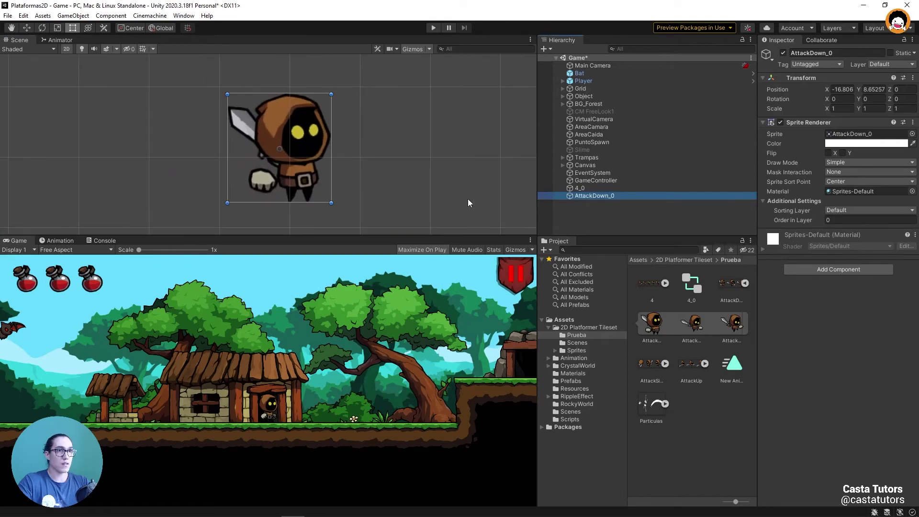
left_click(67, 241)
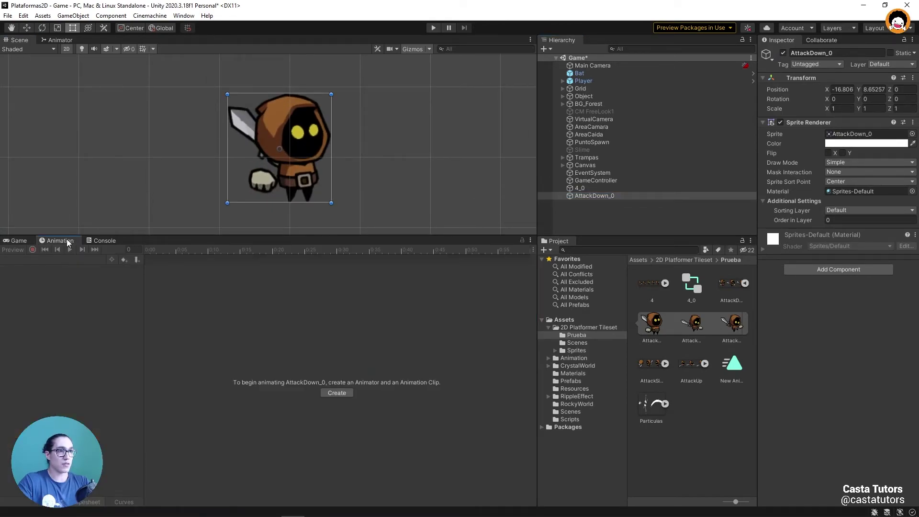
left_click(342, 396)
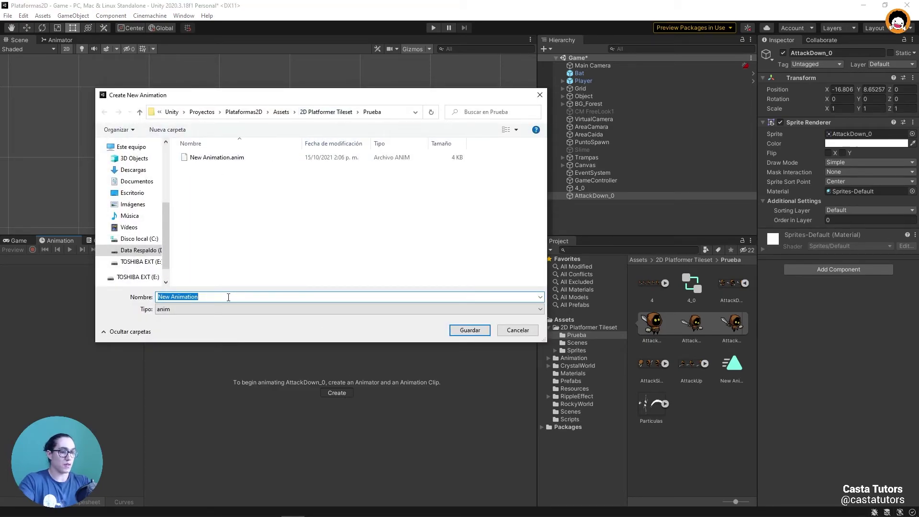
Name the new clip AttackDown and save it
type("AttackU")
key("BackSpace")
type("Down")
key("Return")
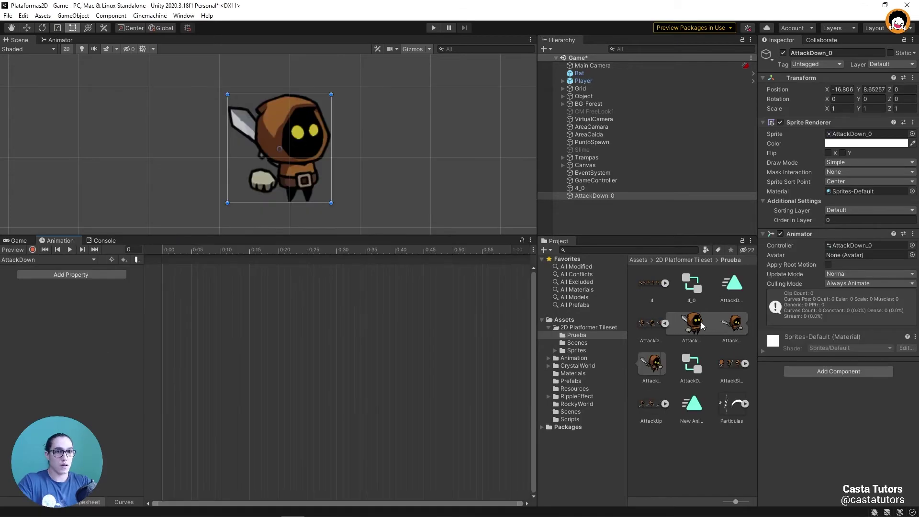
left_click(651, 366)
Key the three AttackDown frames into the clip and rewind to the first frame
left_click(693, 330, "shift")
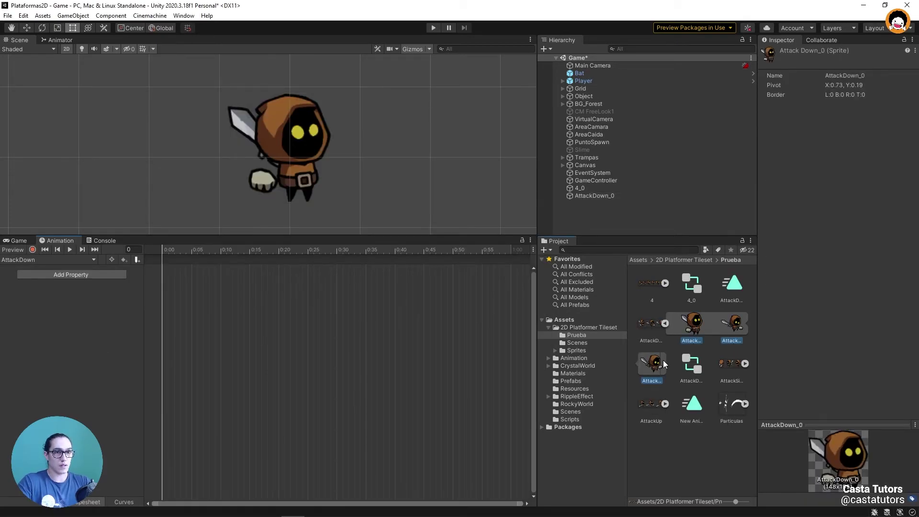
left_click_drag(694, 330, 207, 314)
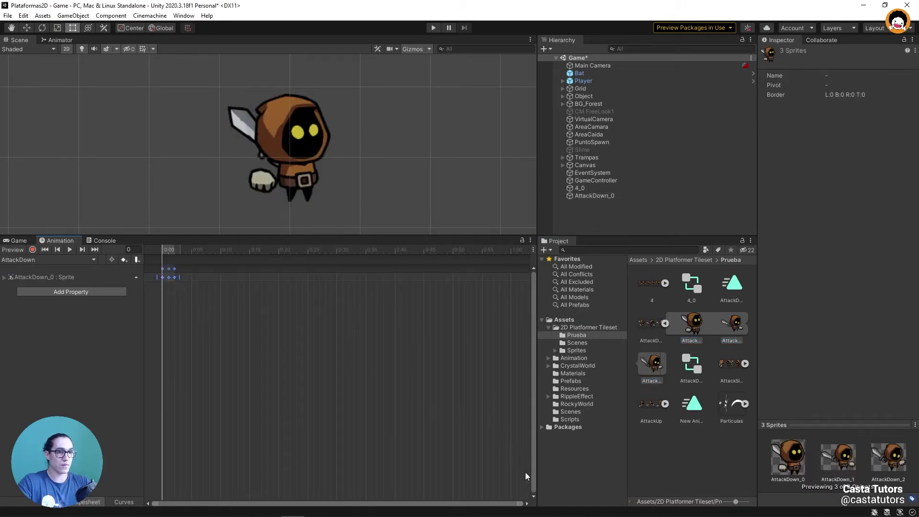
left_click_drag(166, 253, 153, 259)
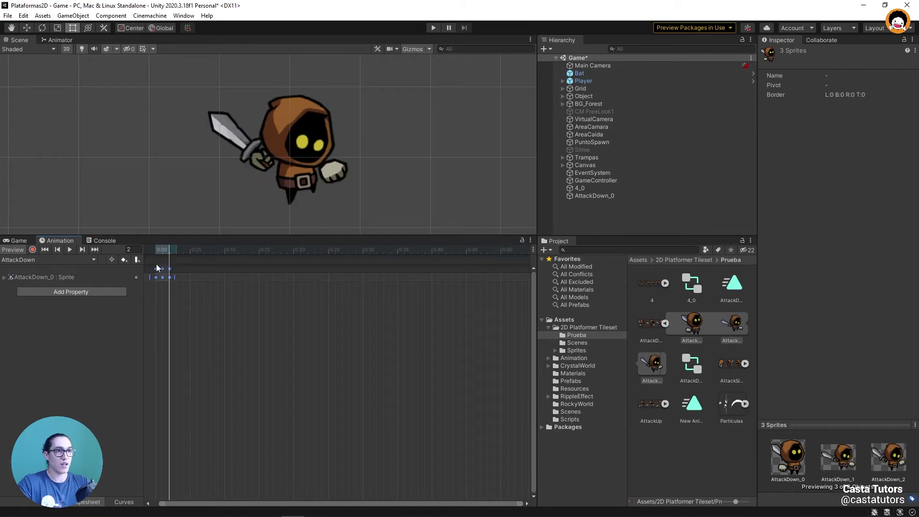
Stretch all AttackDown keyframes so the last key sits at 0:20
left_click(73, 247)
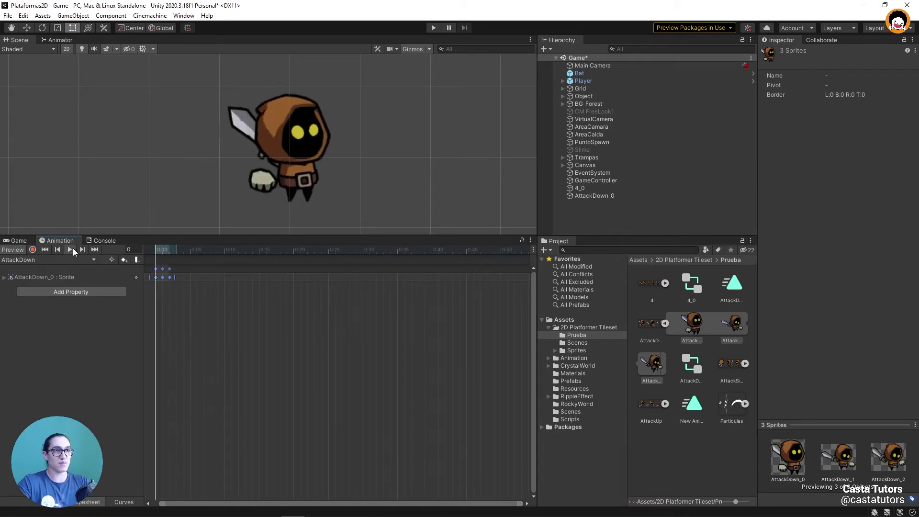
left_click(73, 248)
mouse_move(171, 306)
left_mouse_down()
mouse_move(151, 271)
mouse_move(264, 278)
left_mouse_up()
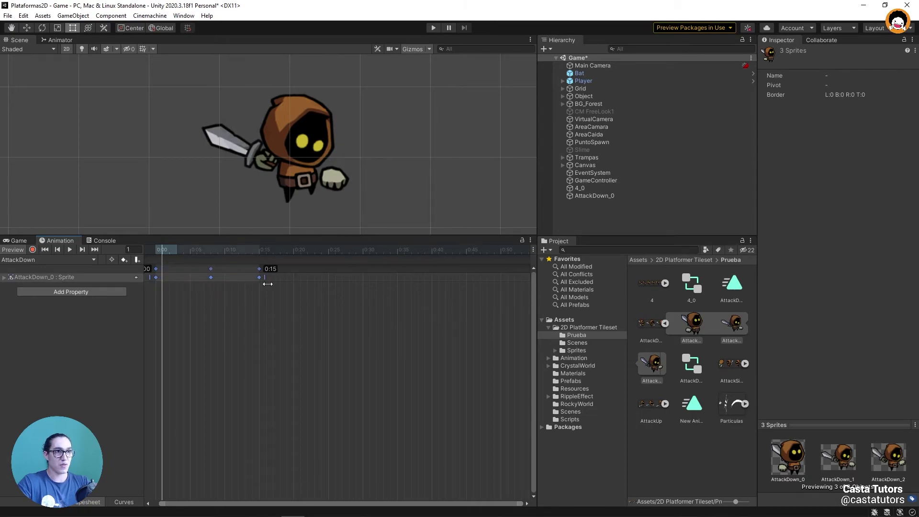
left_click_drag(265, 276, 304, 285)
left_click(284, 290)
Scrub to frame 10 and show the Particulas texture's Sprite Mode choices
mouse_move(205, 248)
left_mouse_down()
mouse_move(215, 271)
mouse_move(223, 267)
mouse_move(217, 284)
left_mouse_up()
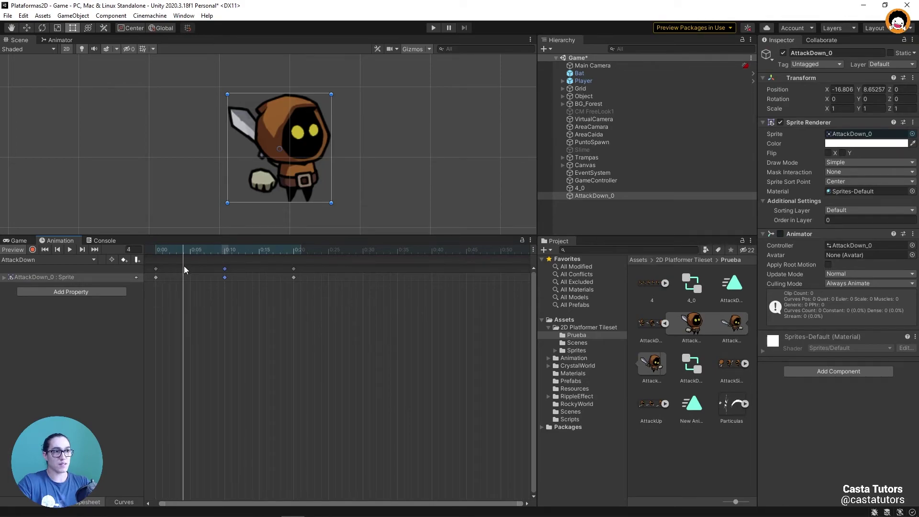
left_click_drag(216, 284, 227, 285)
left_click(741, 406)
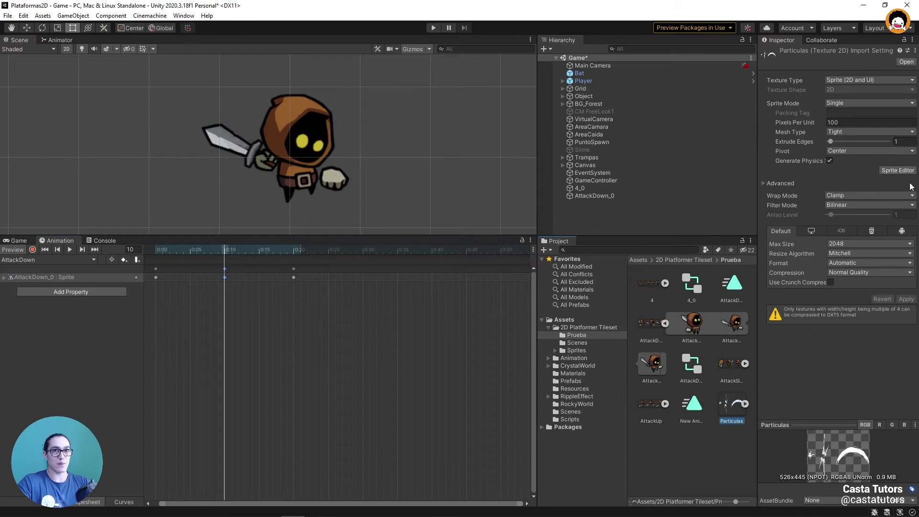
left_click(843, 103)
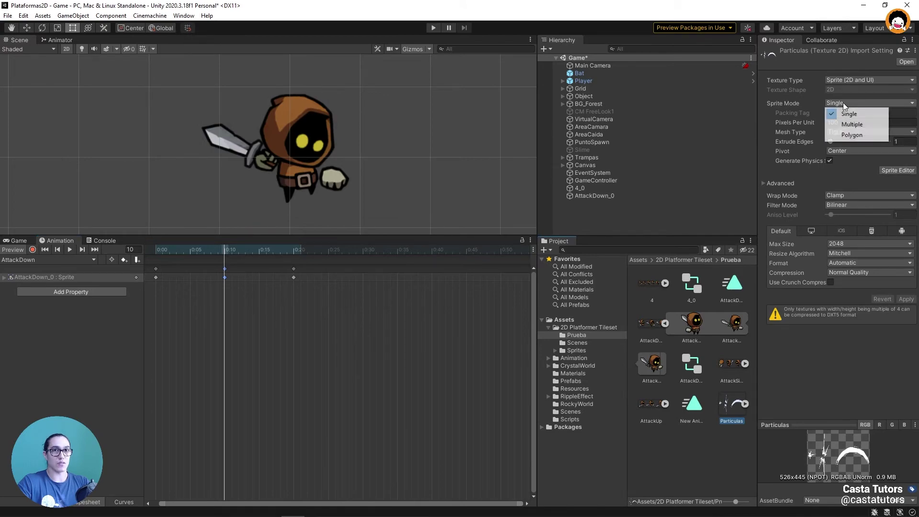
Set Particulas to Multiple sprite mode, apply, and auto-slice the sheet in the Sprite Editor
left_click(856, 124)
left_click(898, 161)
left_click(481, 282)
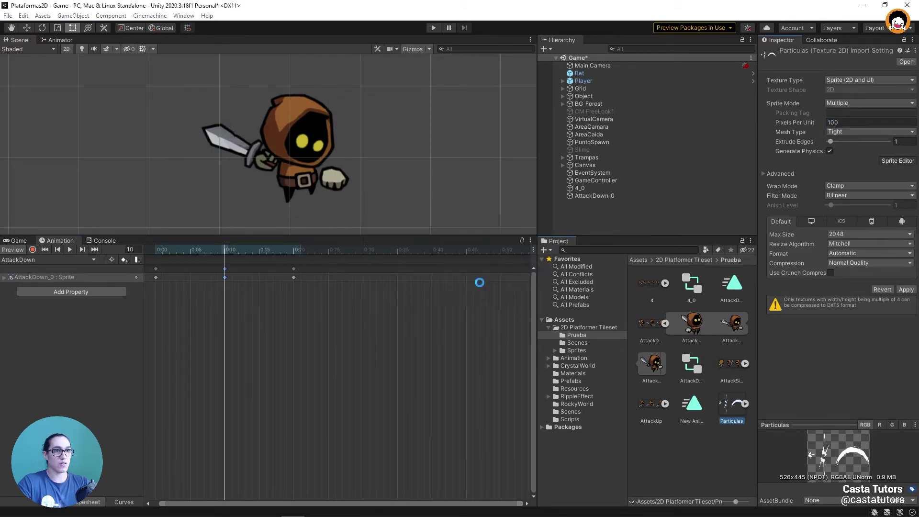
left_click(57, 17)
left_click(152, 107)
left_click(350, 257)
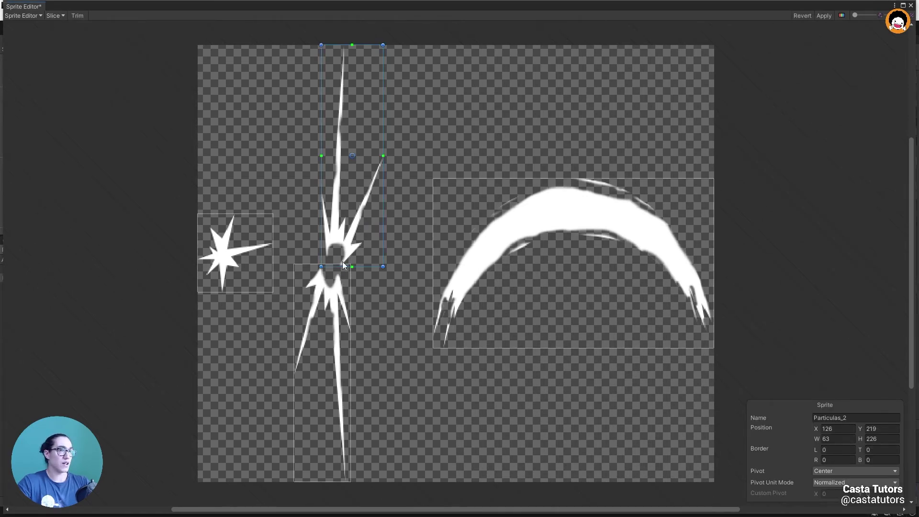
Delete the top spark slice, resize Particulas_1 to full spark height, adjust its pivot, and apply
key("Delete")
left_click(323, 300)
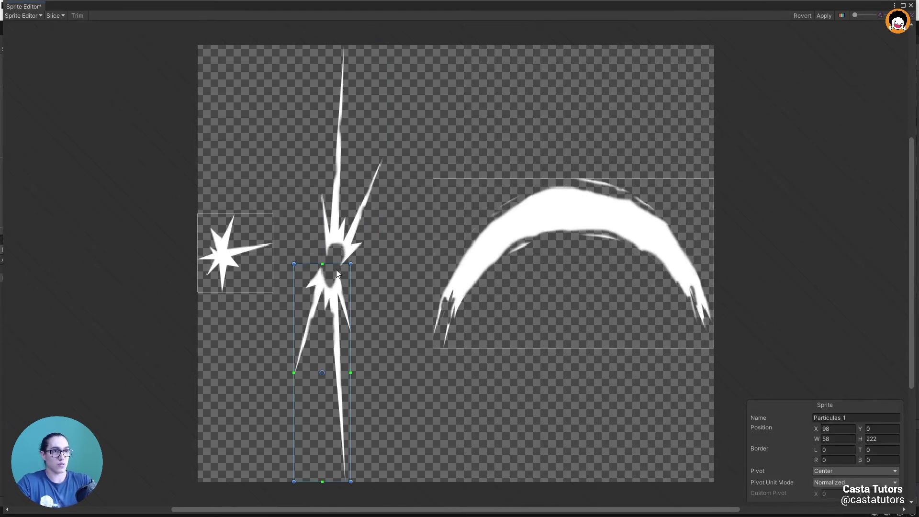
left_click_drag(335, 264, 336, 45)
left_click_drag(350, 100, 386, 100)
left_click(573, 262)
left_click_drag(339, 263, 334, 263)
left_click(824, 15)
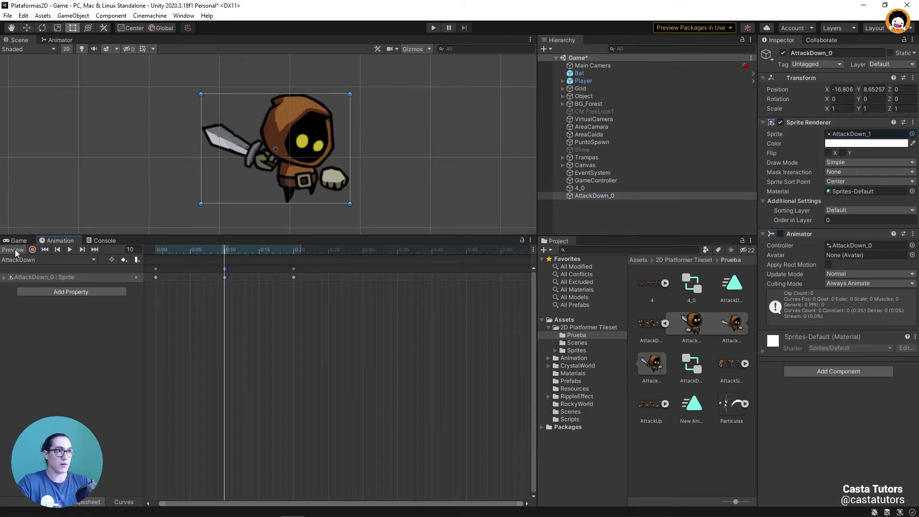
Make the Particulas_3 slash-arc sprite a child of AttackDown_0
left_click(745, 403)
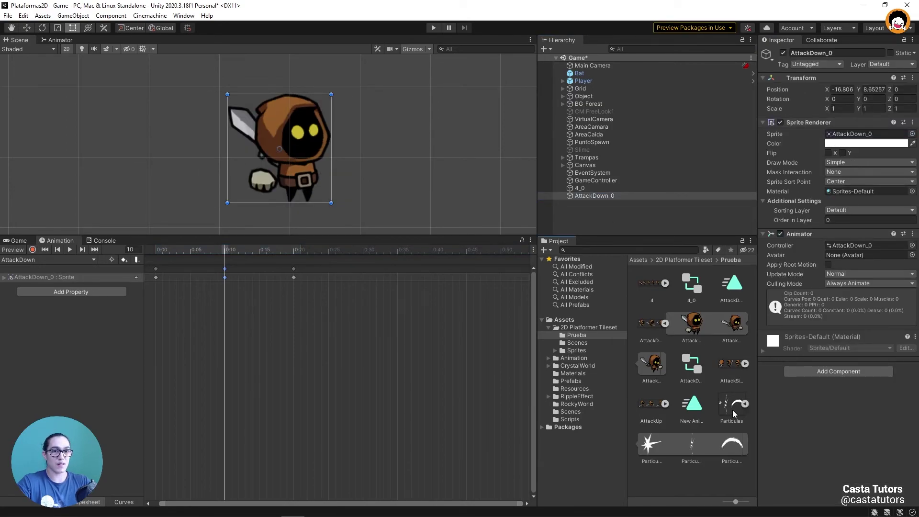
left_click_drag(735, 445, 612, 196)
left_click(604, 196)
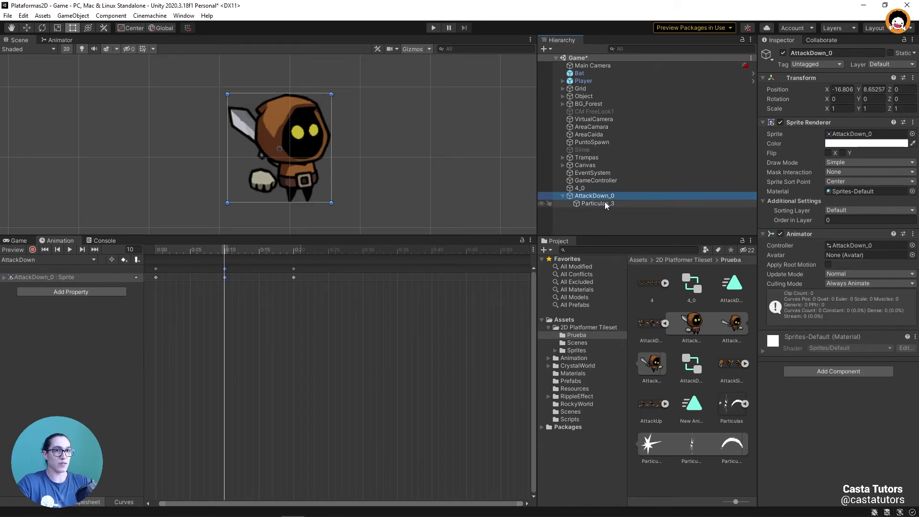
left_click(157, 249)
Turn on animation recording and move the playhead through frames 5, 8 and 10
type("5")
key("Return")
left_click(32, 249)
left_click_drag(230, 251, 137, 246)
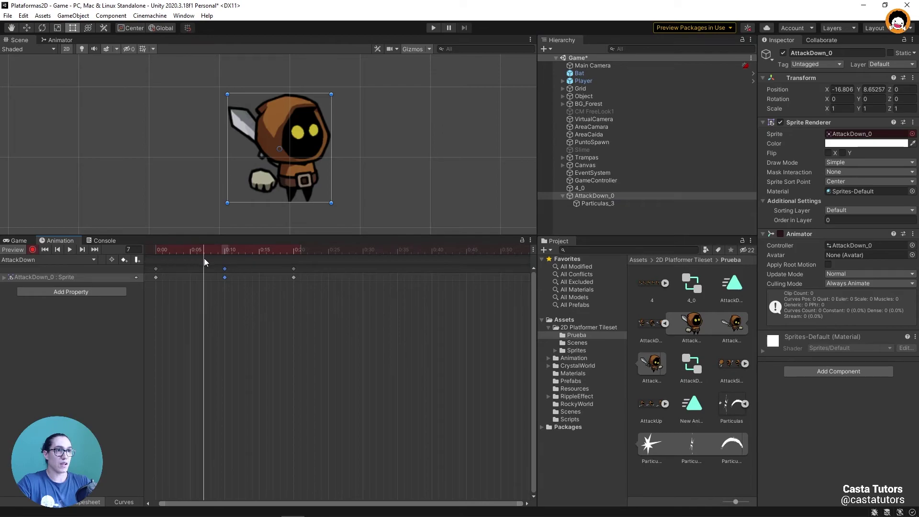
left_click_drag(190, 257, 210, 261)
left_click_drag(607, 205, 225, 264)
left_click(224, 250)
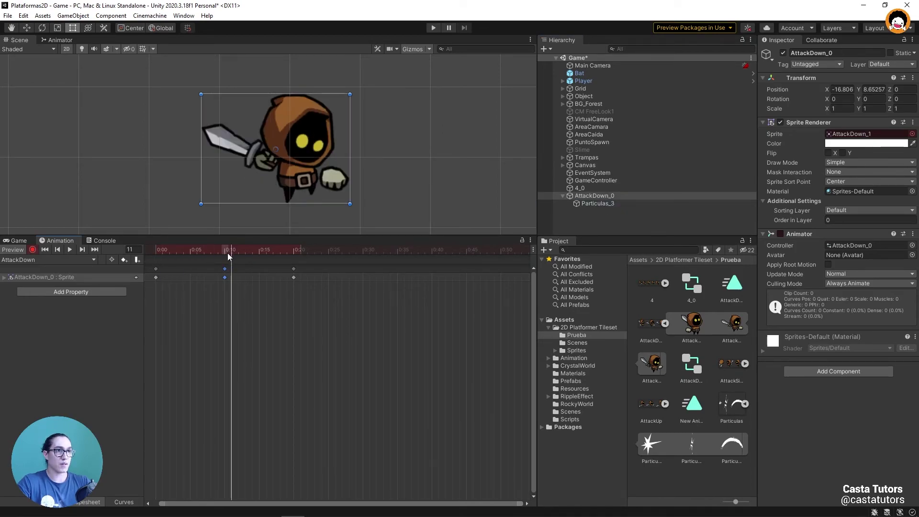
Add Particulas_3's Is Active property to the AttackDown clip
left_click_drag(604, 207, 224, 252)
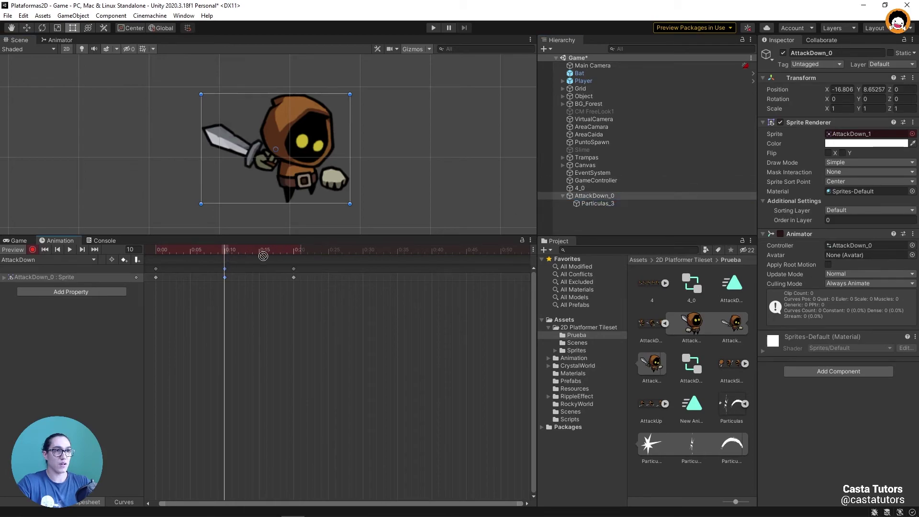
left_click(73, 292)
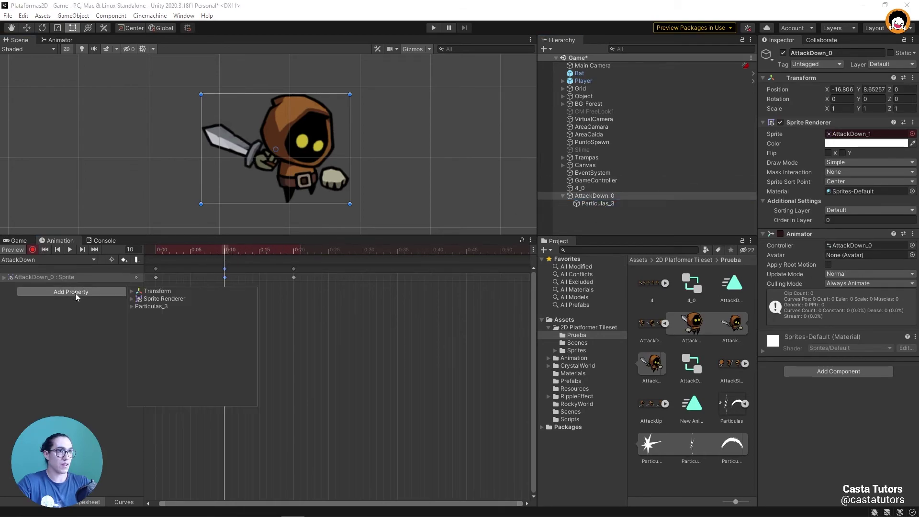
left_click(132, 307)
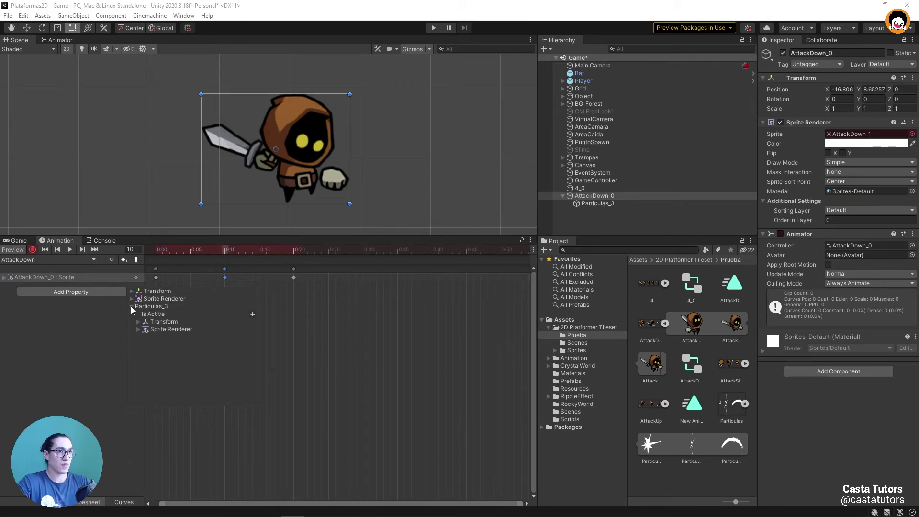
left_click(252, 314)
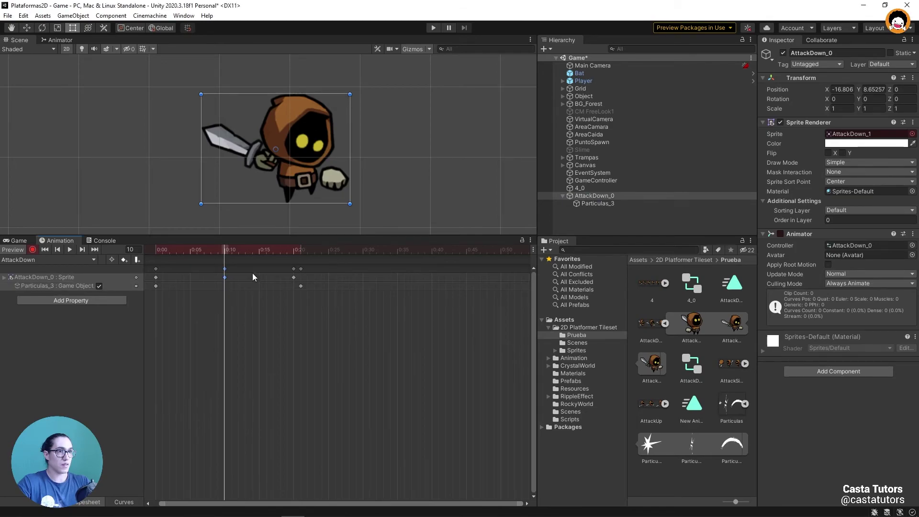
Frame Particulas_3 in the scene view and move the slash arc
left_click(199, 247)
double_click(621, 205)
scroll(321, 187, "down", 5)
left_click_drag(311, 177, 177, 65)
left_click_drag(205, 94, 228, 184)
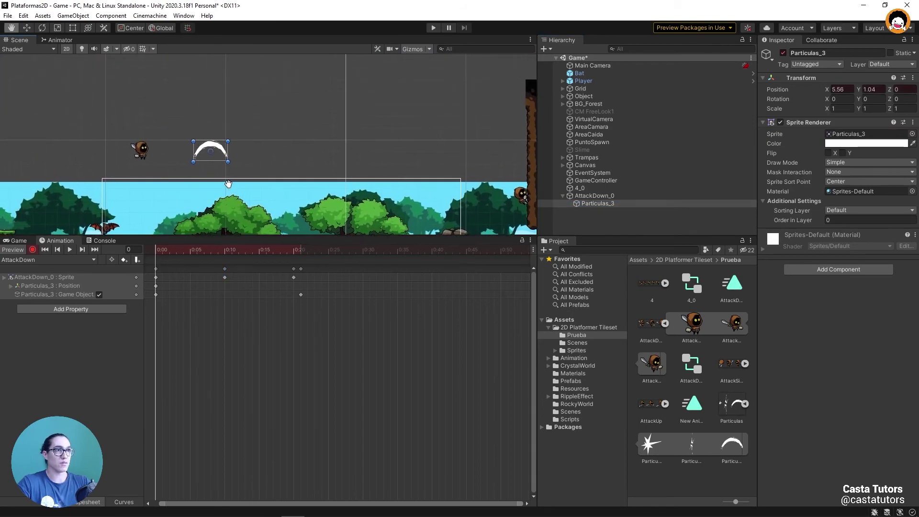
Delete both Particulas_3 tracks so the clip keeps only its sprite track
left_click(63, 294)
left_click(58, 286, "shift")
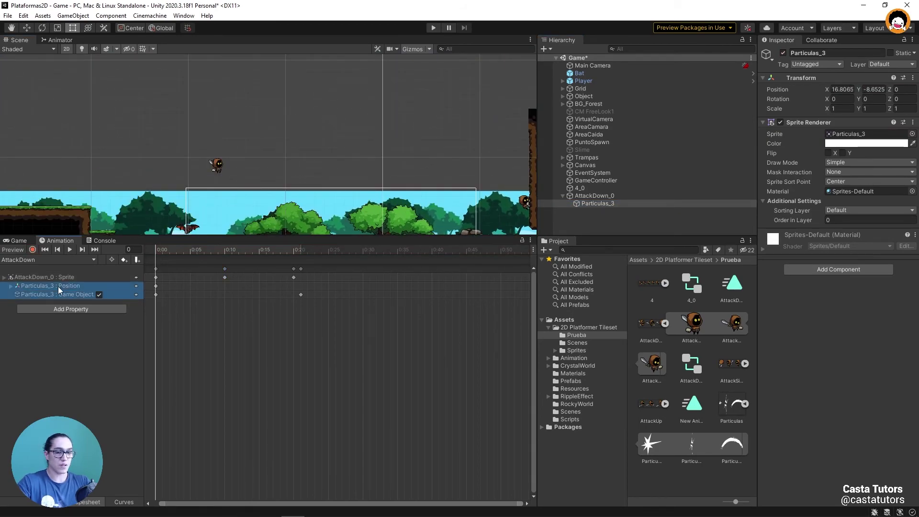
key("Delete")
double_click(597, 203)
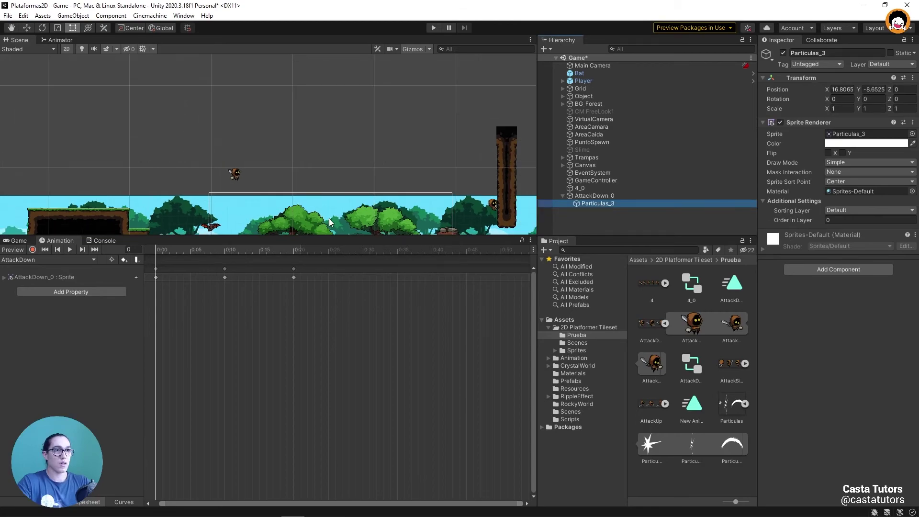
Move the slash arc onto the swordsman with the Rect Tool, centred at frame 10
left_click_drag(342, 134, 343, 107)
key("t")
left_click_drag(370, 215, 251, 153)
scroll(258, 148, "up", 5)
left_click(224, 251)
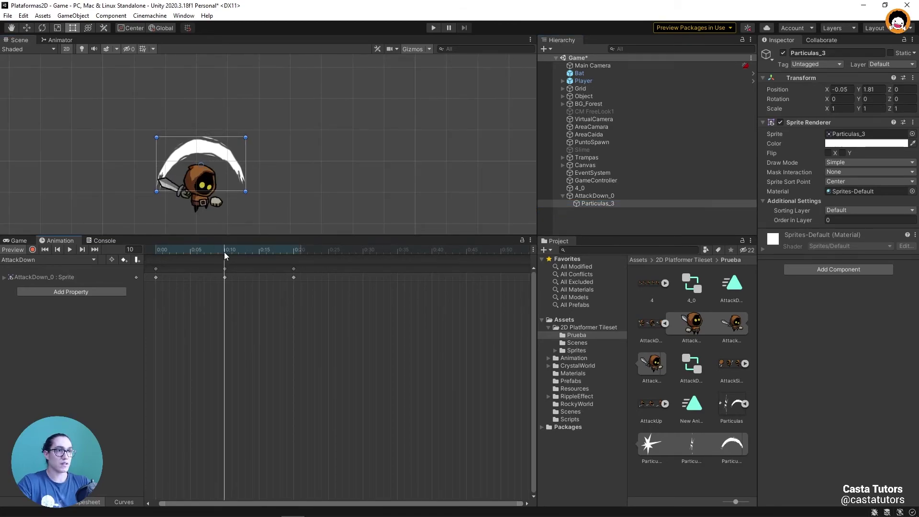
left_click_drag(223, 163, 225, 164)
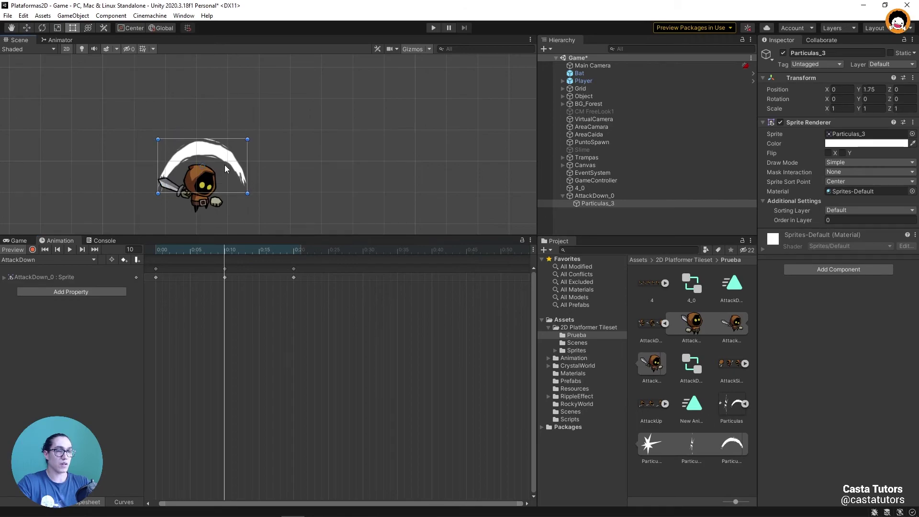
Flip the arc to rotation -180, then return to frame 0 with recording on
left_click_drag(211, 208, 262, 183)
scroll(283, 171, "up", 1)
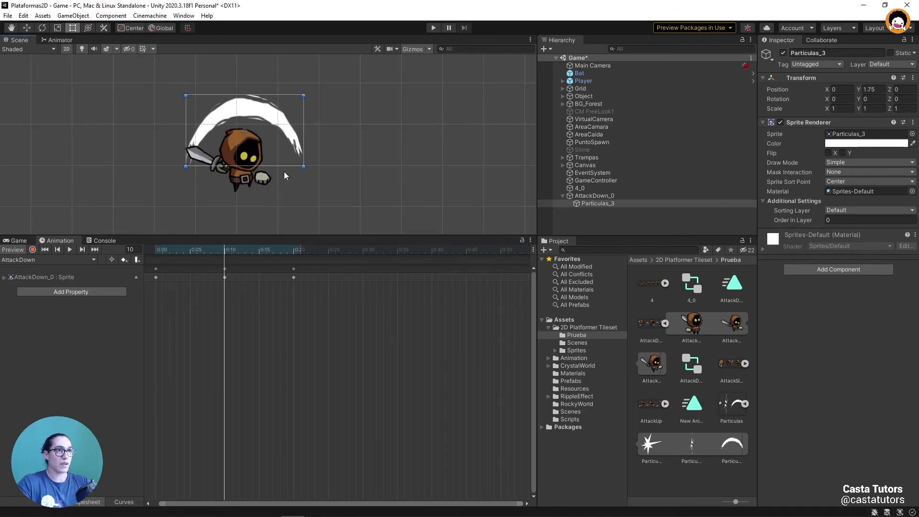
scroll(284, 172, "up", 2)
left_click_drag(309, 170, 225, 119)
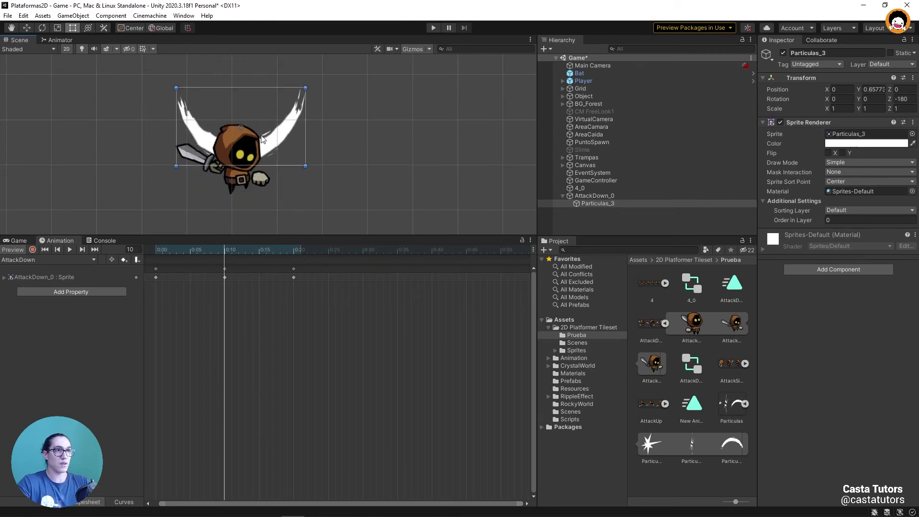
key("ctrl+z")
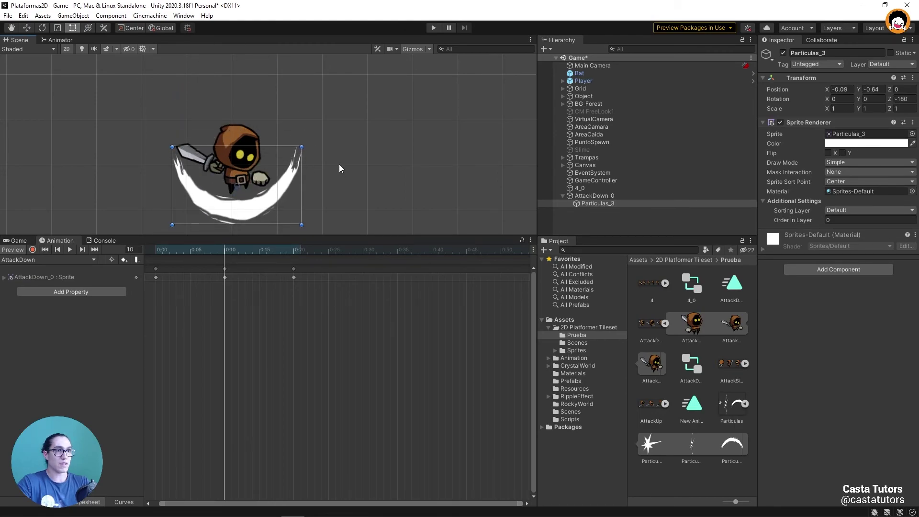
left_click_drag(222, 254, 141, 249)
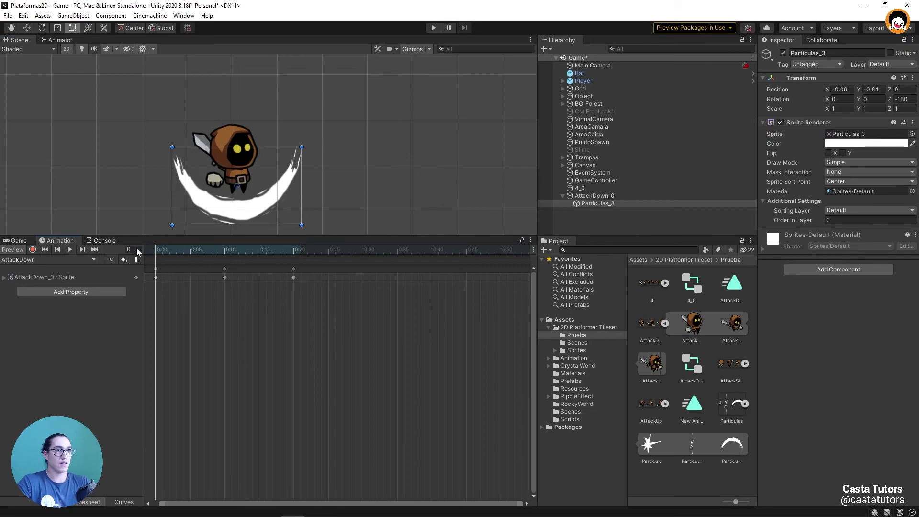
left_click(32, 249)
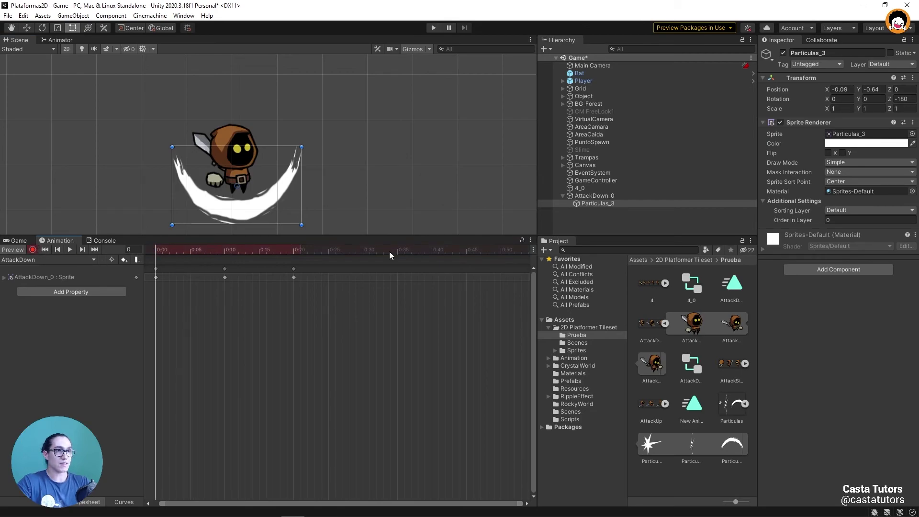
Key the slash arc's Sprite Renderer off at frame 0 and on at frame 10, then preview
left_click(781, 123)
left_click_drag(179, 251, 216, 257)
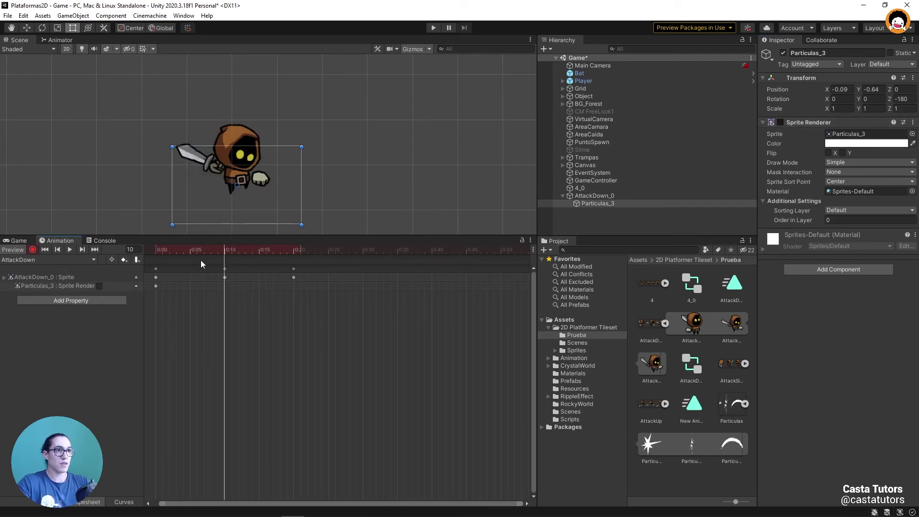
left_click(780, 123)
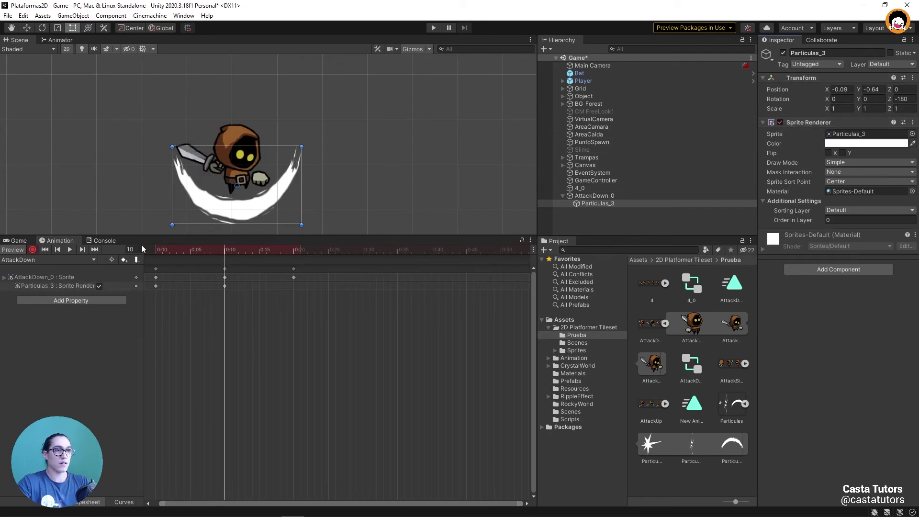
mouse_move(219, 251)
left_mouse_down()
mouse_move(153, 255)
mouse_move(239, 280)
mouse_move(133, 291)
mouse_move(219, 305)
mouse_move(139, 302)
mouse_move(235, 309)
mouse_move(150, 312)
mouse_move(199, 320)
mouse_move(140, 317)
mouse_move(233, 337)
mouse_move(155, 335)
left_mouse_up()
left_click_drag(165, 255, 195, 259)
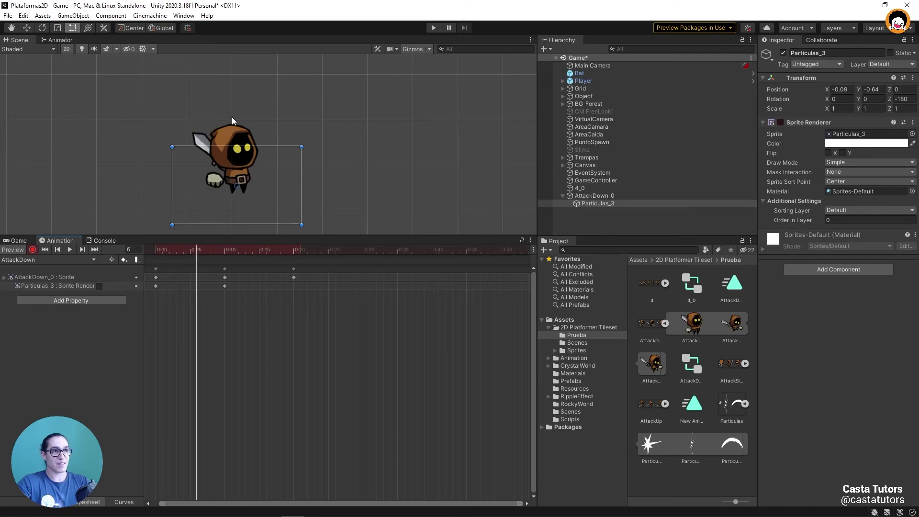
left_click_drag(214, 271, 216, 270)
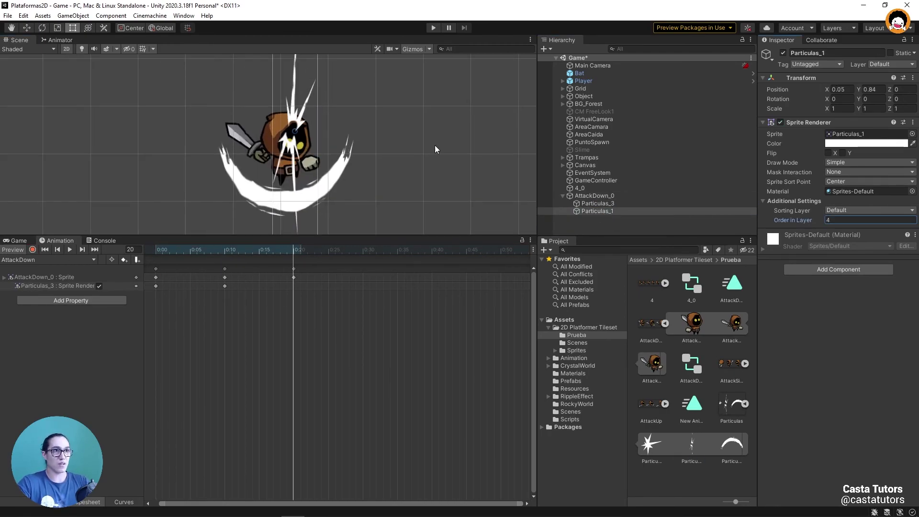
Record the Particulas_1 spark's visibility at frame 15, then play and scrub to preview
left_click_drag(293, 250, 259, 250)
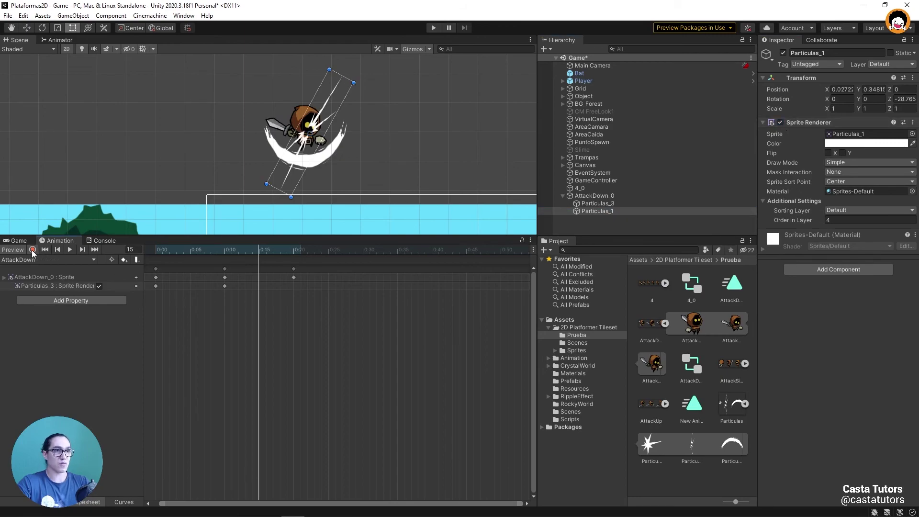
left_click(32, 249)
left_click(70, 249)
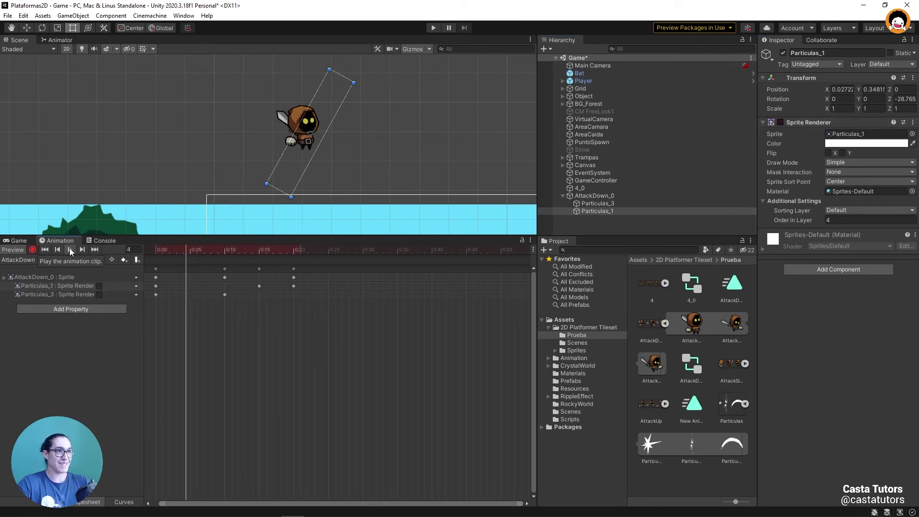
left_click(70, 249)
left_click(33, 250)
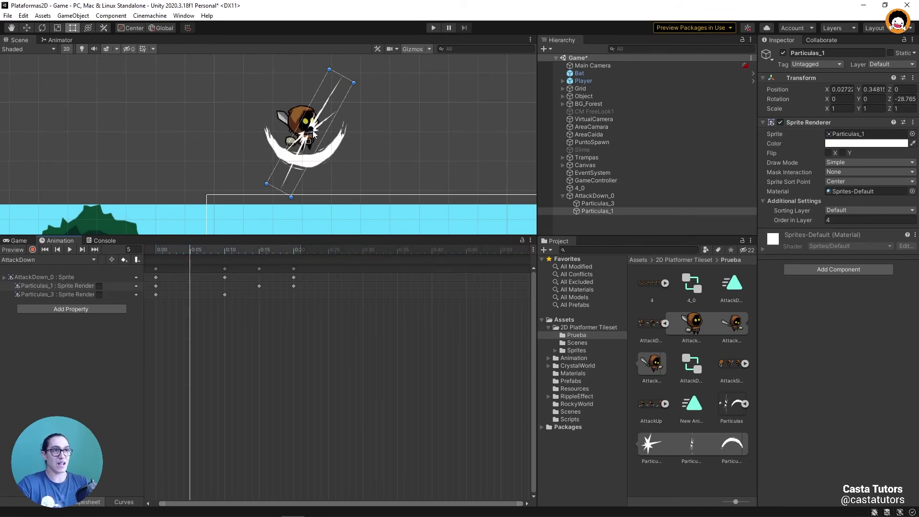
left_click_drag(208, 249, 211, 270)
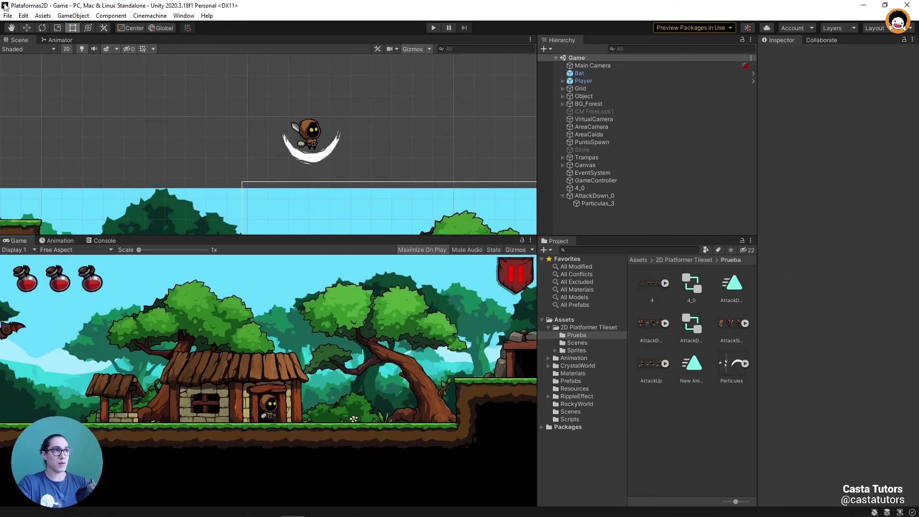
Save the project and the Game scene from the File menu
left_click(8, 15)
left_click(23, 62)
left_click(7, 15)
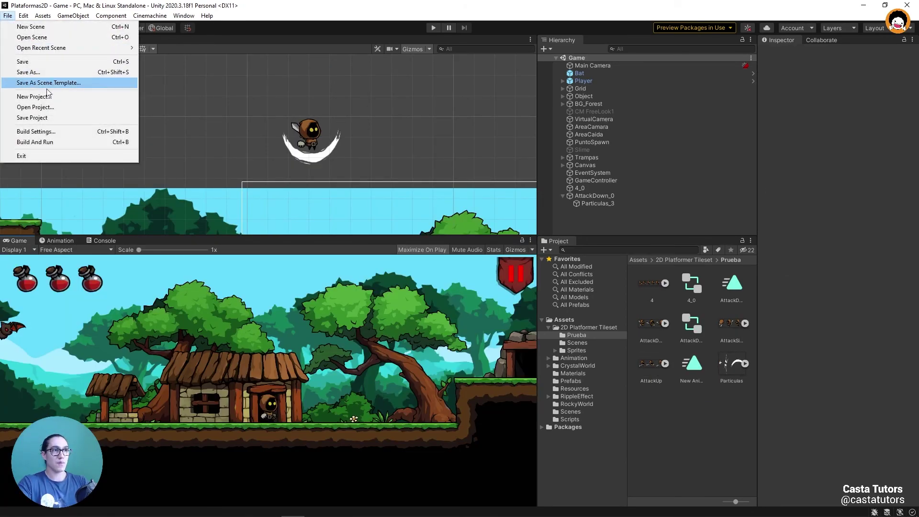
left_click(32, 117)
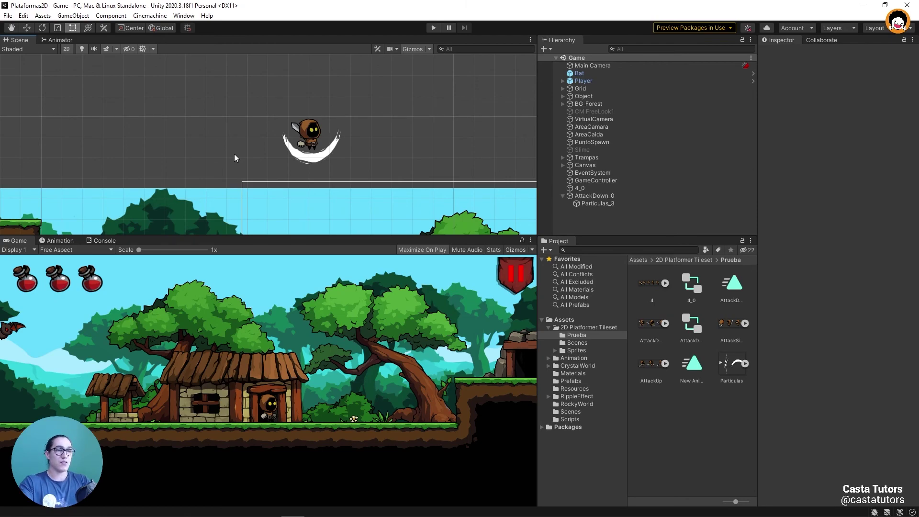
left_click(7, 16)
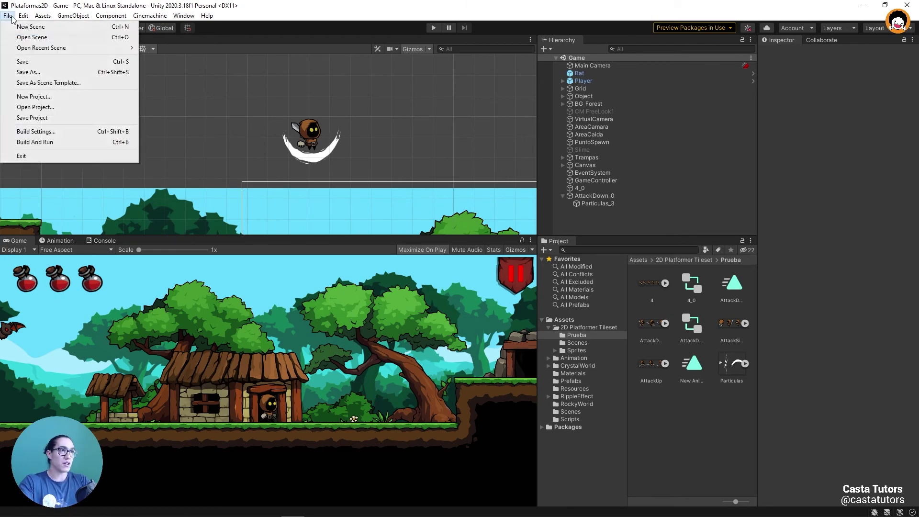
left_click(8, 16)
left_click(7, 16)
left_click(28, 121)
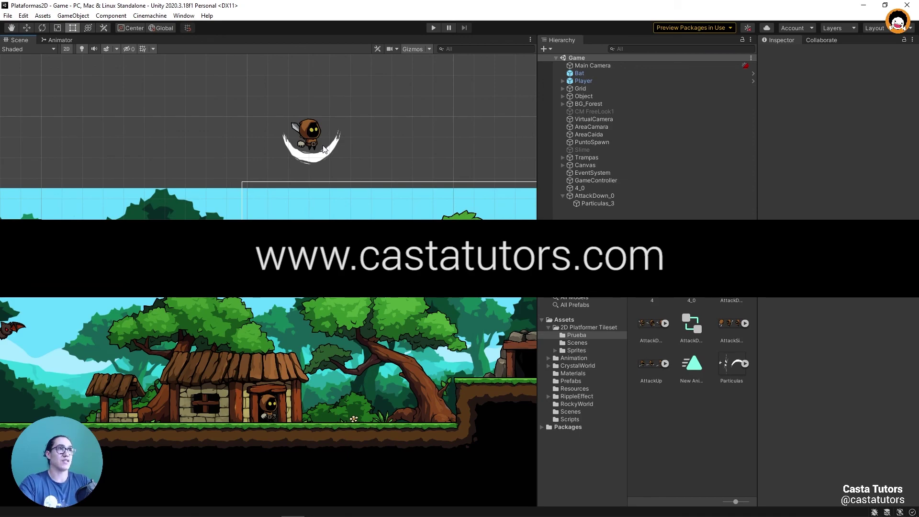
left_click(8, 16)
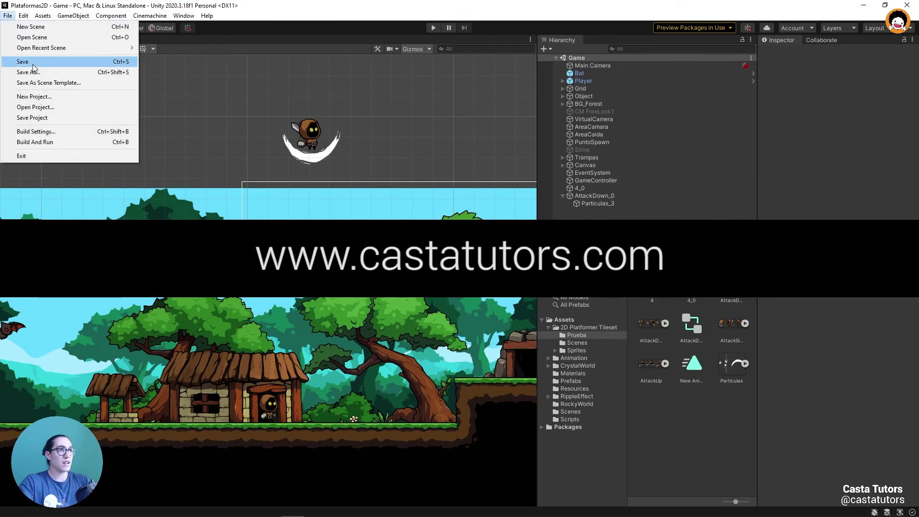
left_click(19, 59)
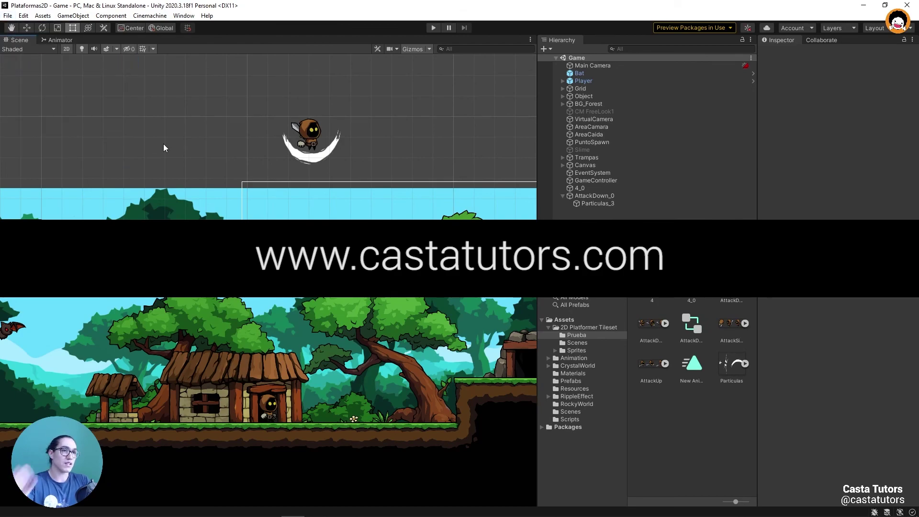